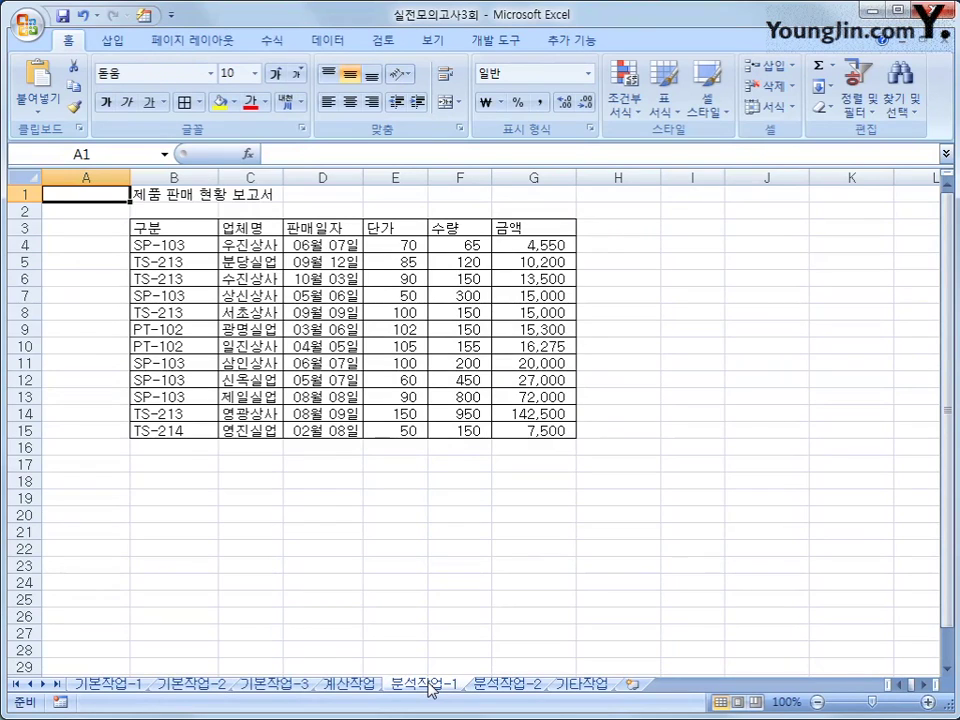
Step: Create a pivot table from the sales data B3:G15, placed at cell B20 of the existing sheet 분석작업-1
click(207, 227)
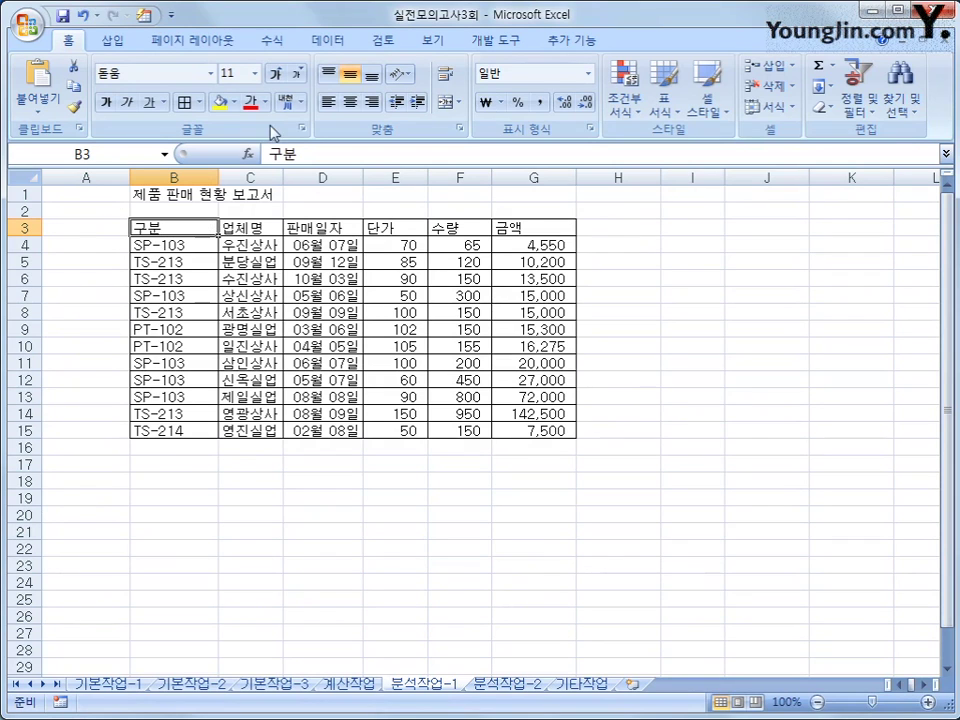
click(112, 40)
click(37, 105)
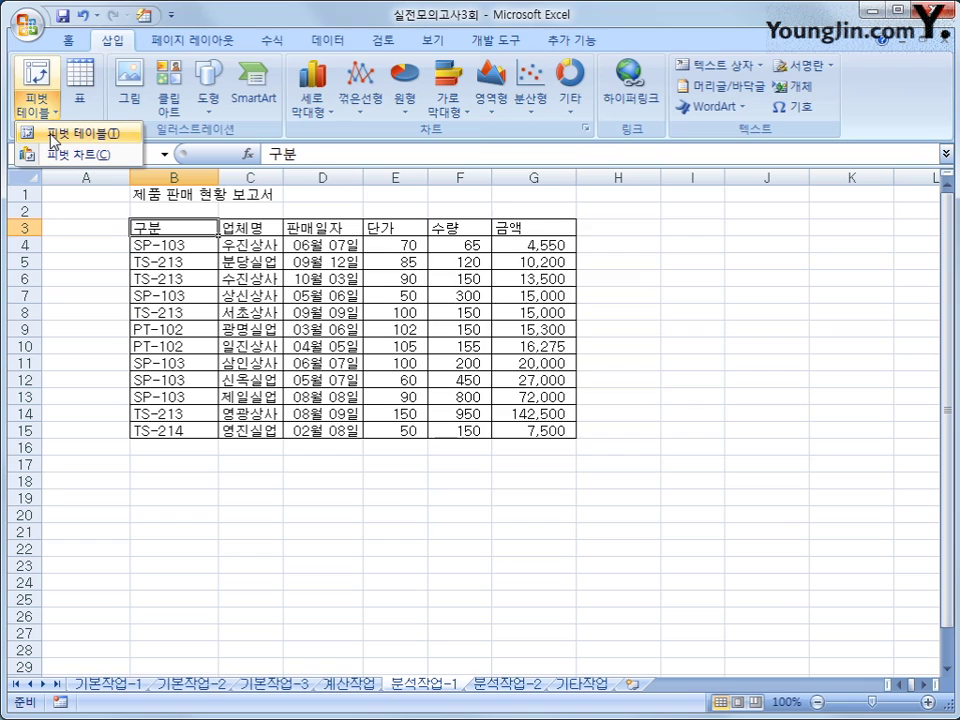
click(52, 134)
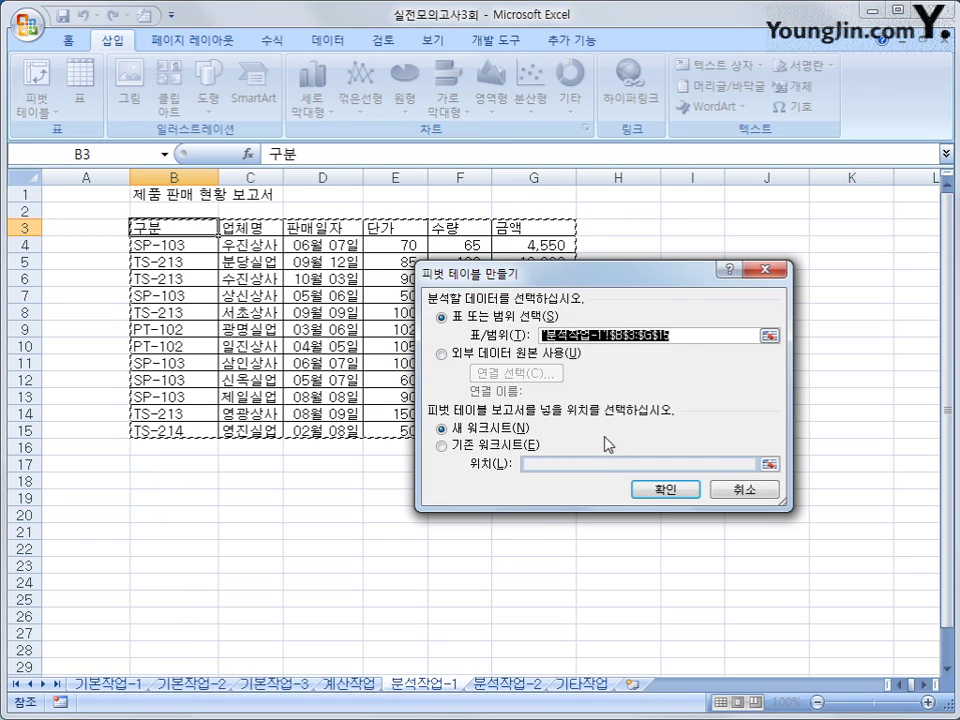
click(528, 445)
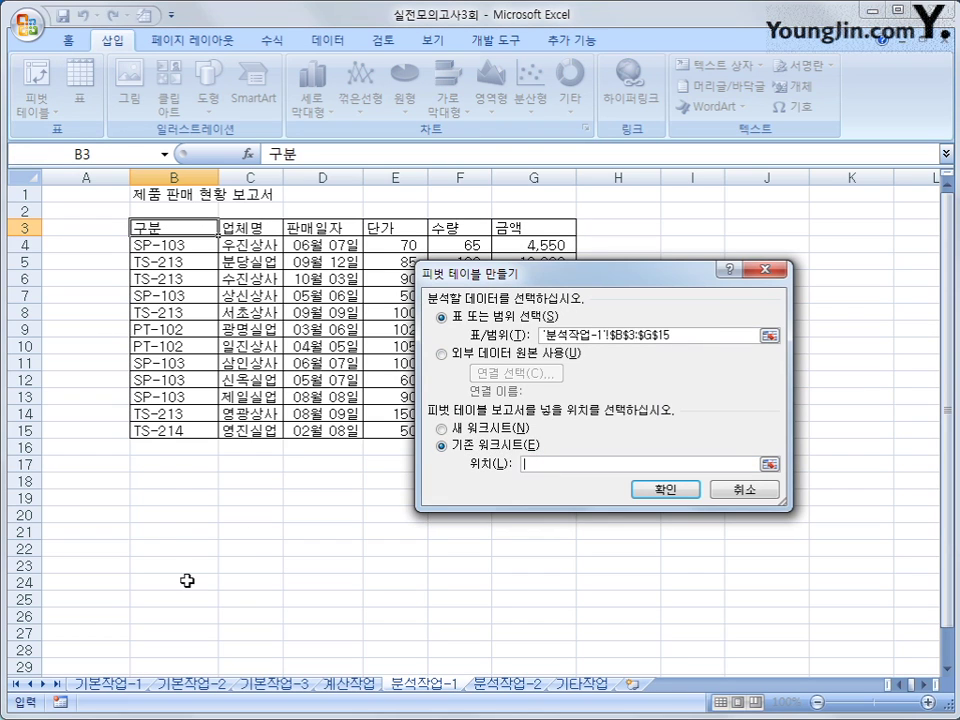
click(158, 515)
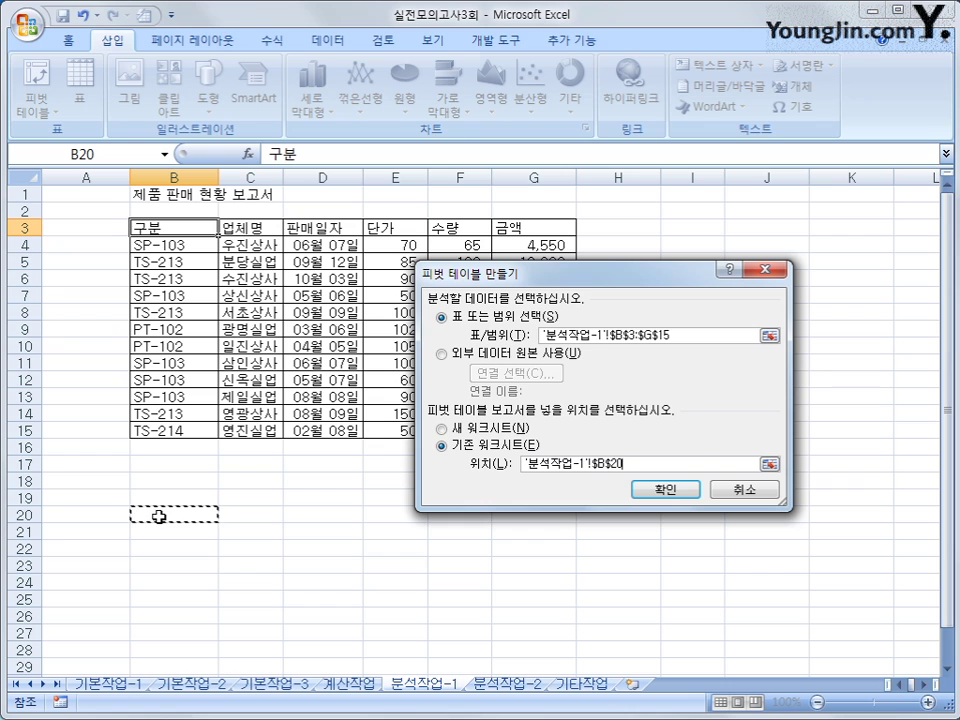
click(656, 491)
Step: Lay out the pivot table with 판매일자 as row labels, 구분 as column labels and the sum of 금액 as values
scroll(609, 508, down, 2)
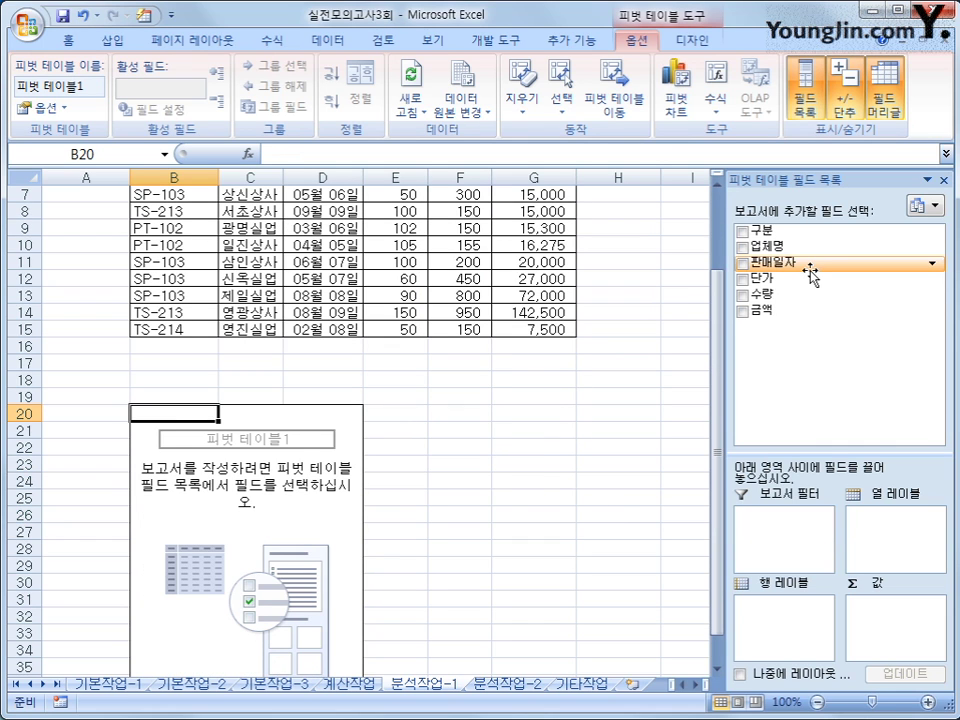
drag(808, 264, 768, 618)
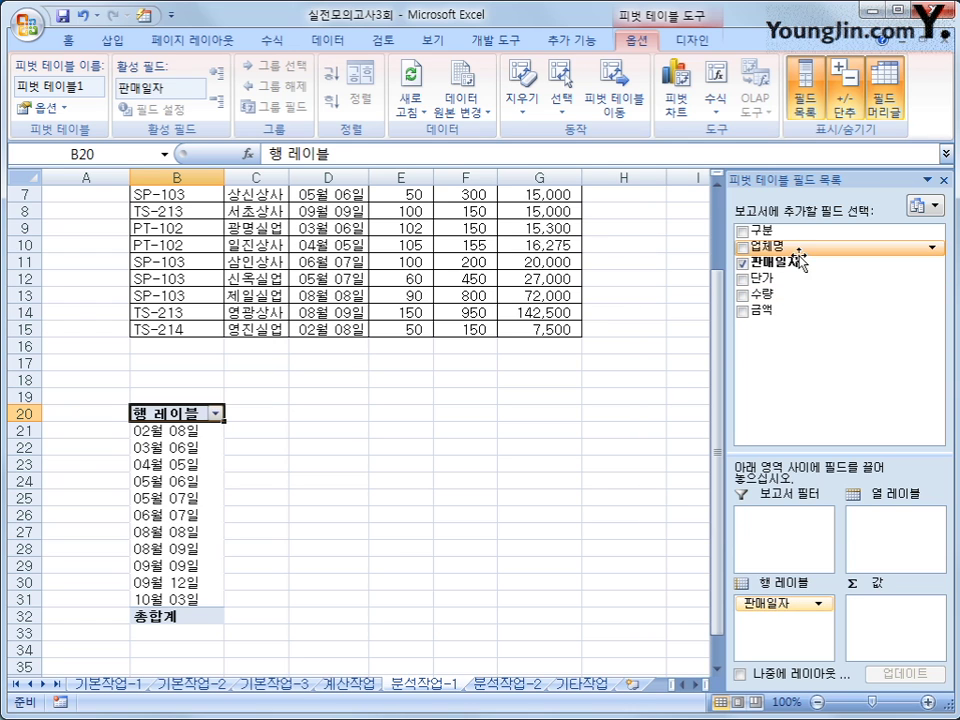
drag(768, 231, 890, 625)
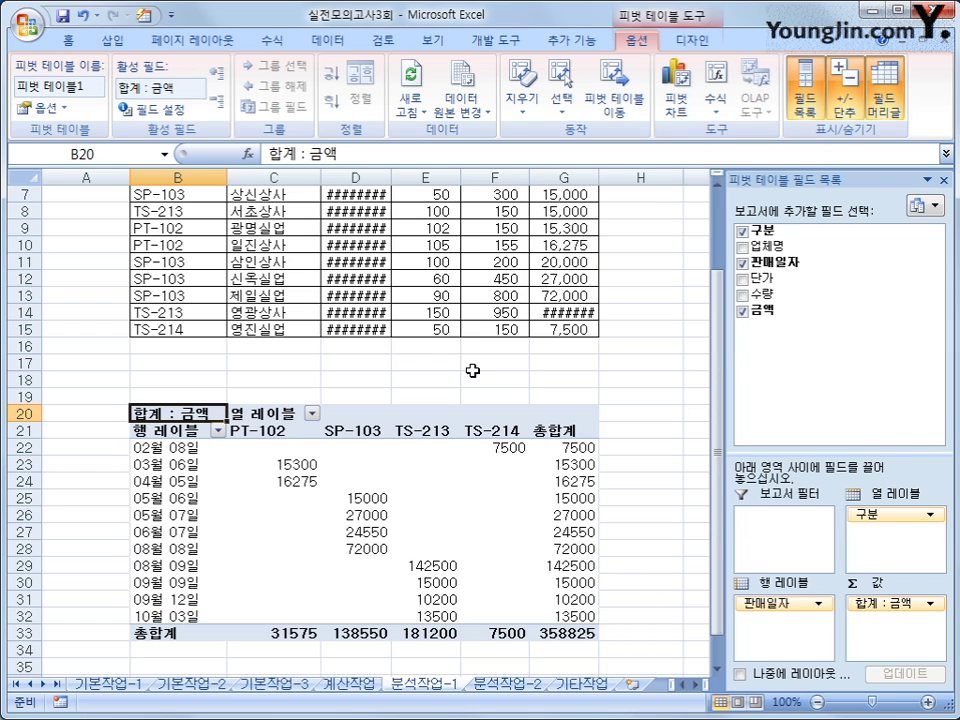
Step: Change the pivot table's report layout to outline form (개요 형식)
click(112, 41)
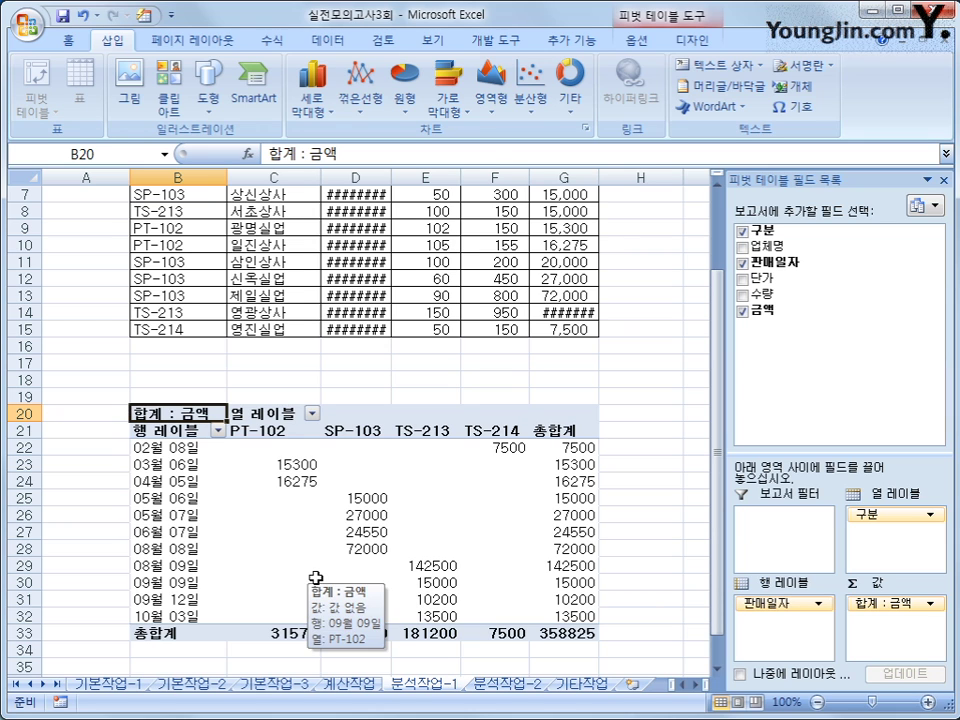
click(700, 42)
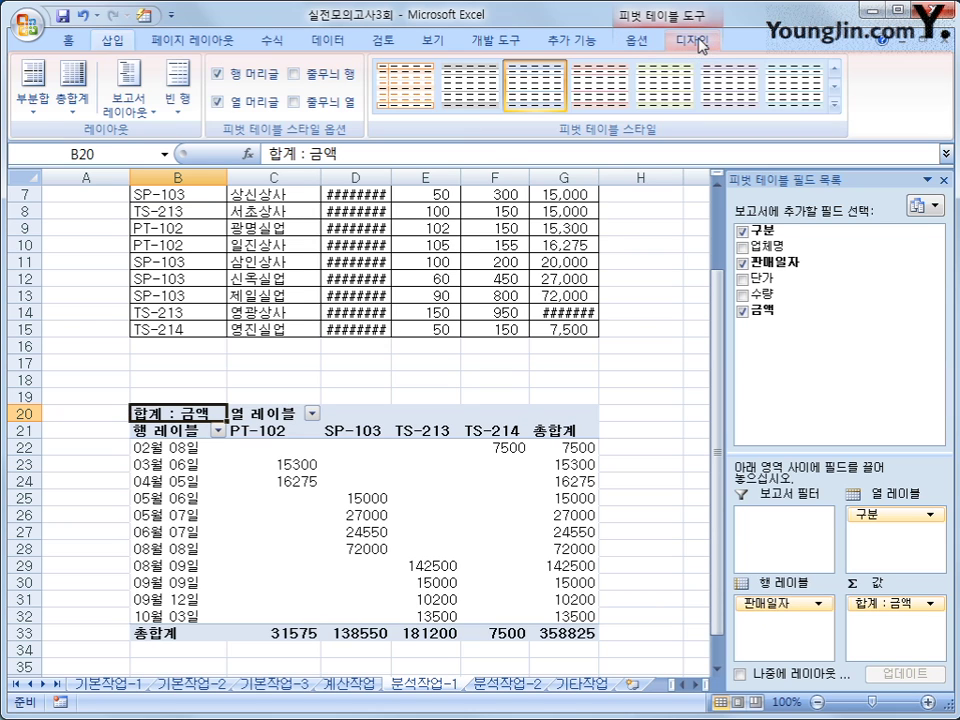
click(146, 114)
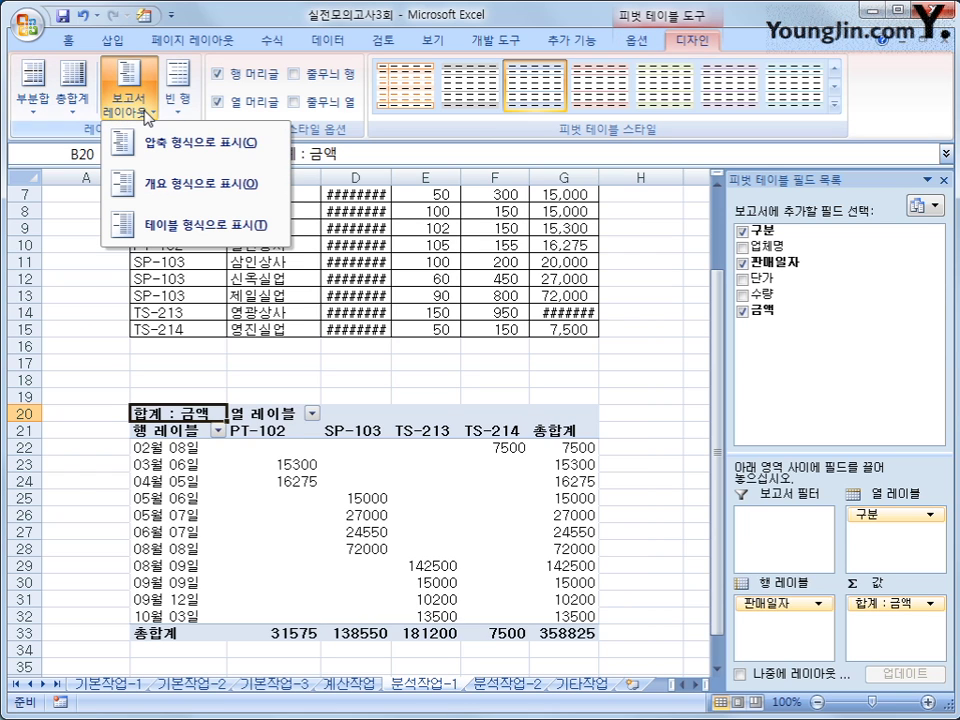
click(149, 186)
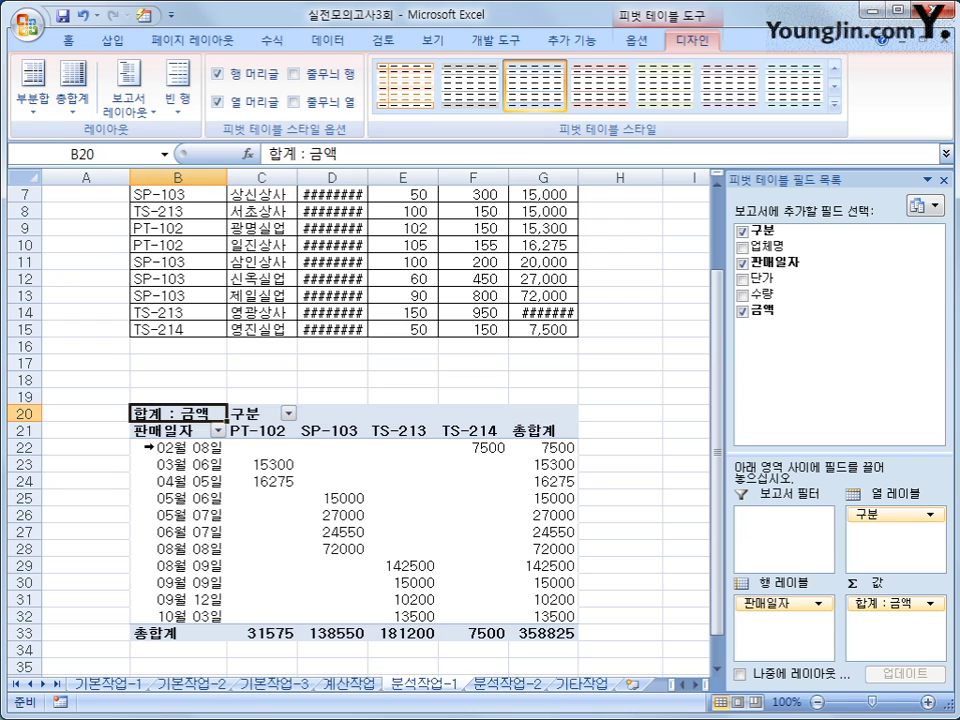
Step: Group the pivot table's 판매일자 dates by quarter (분기) only, with the month unit deselected
click(163, 452)
right_click(163, 452)
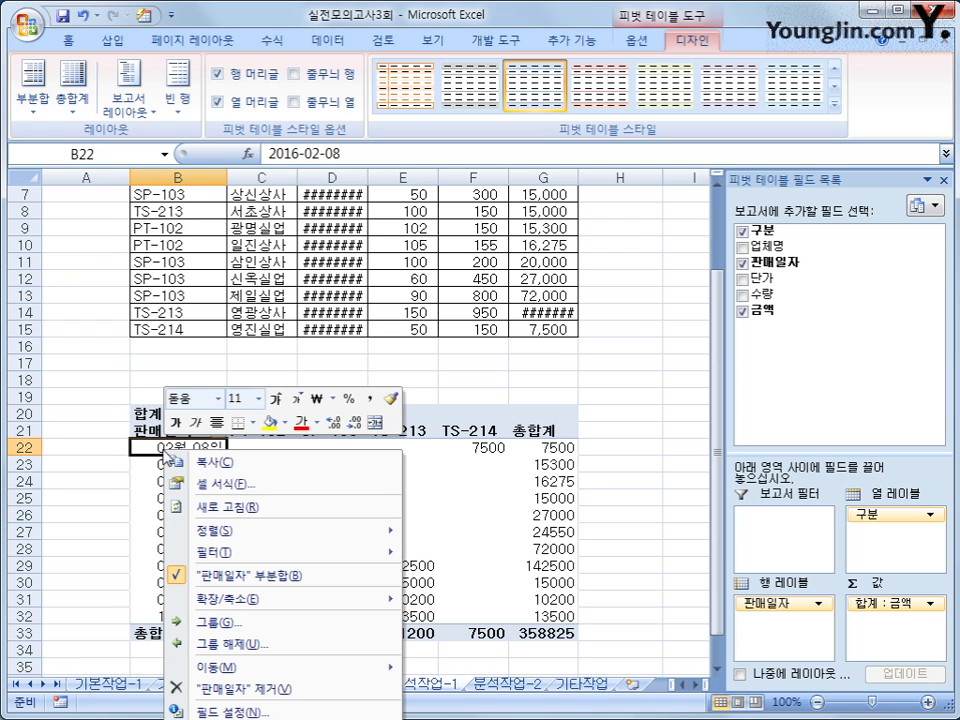
click(302, 626)
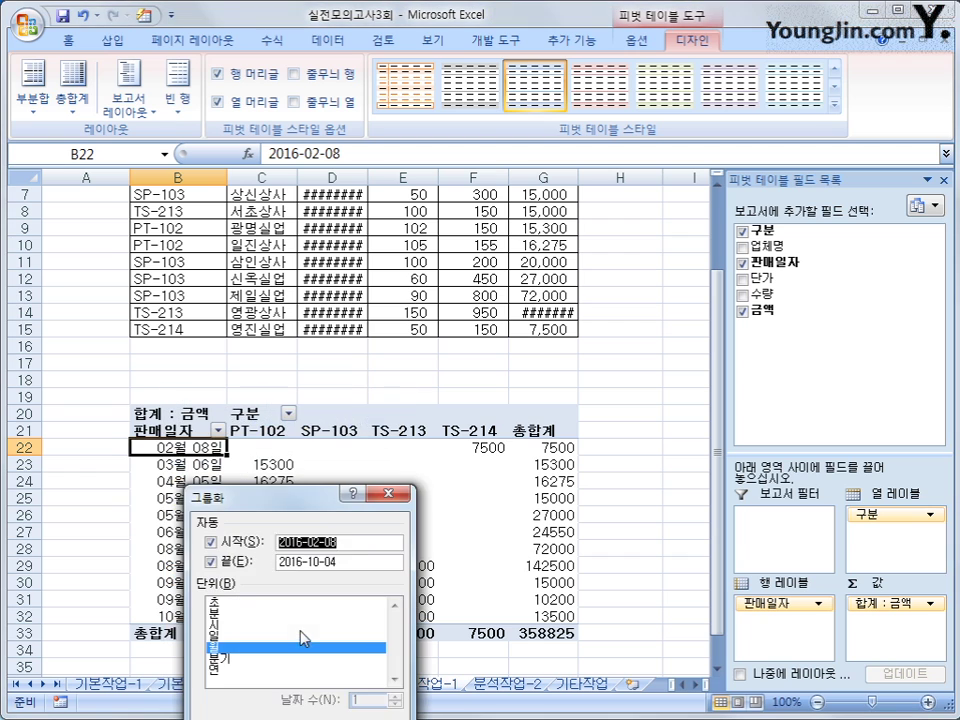
drag(306, 566, 435, 272)
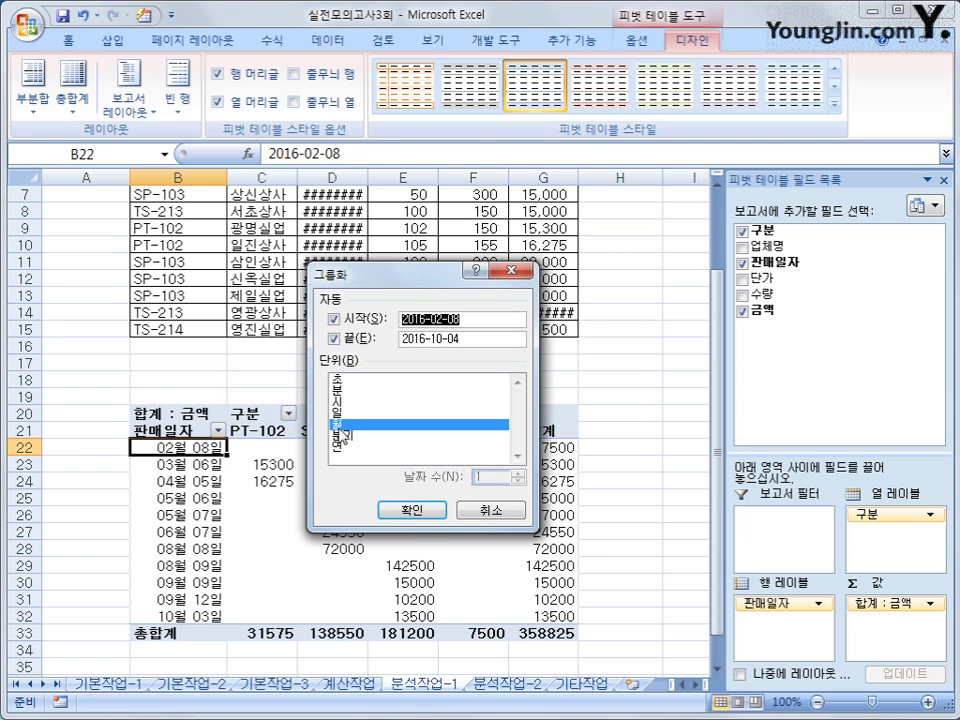
click(345, 424)
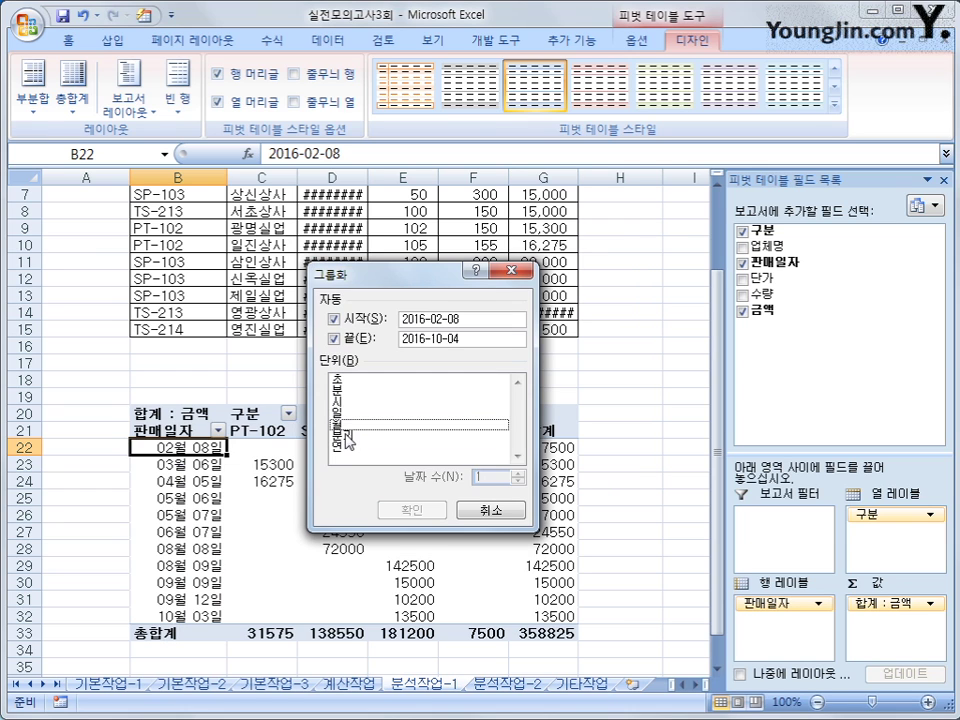
click(345, 436)
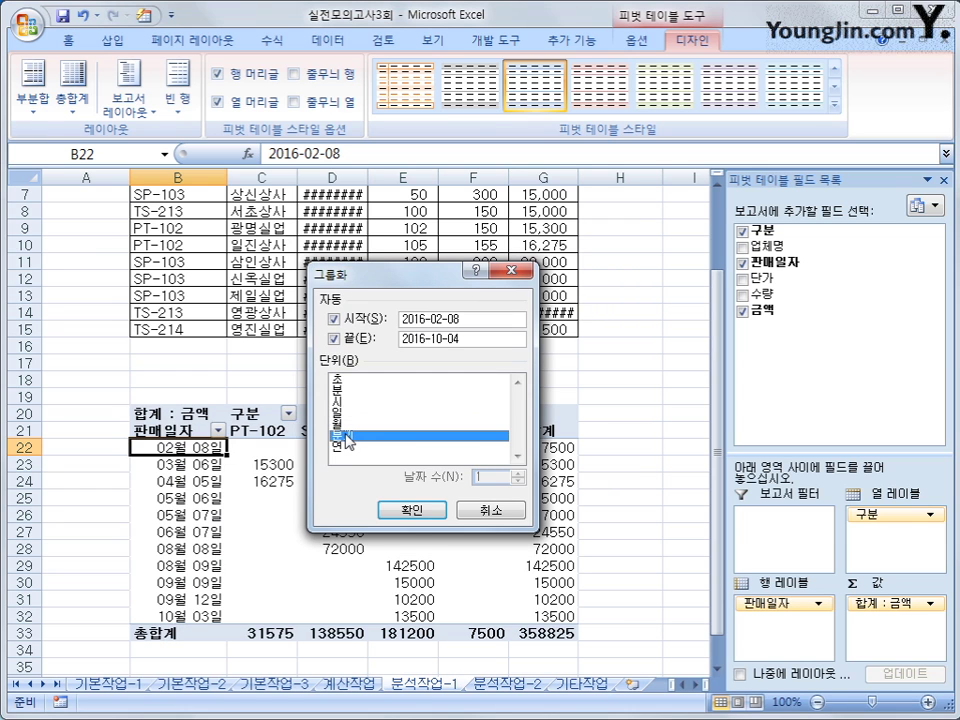
click(385, 509)
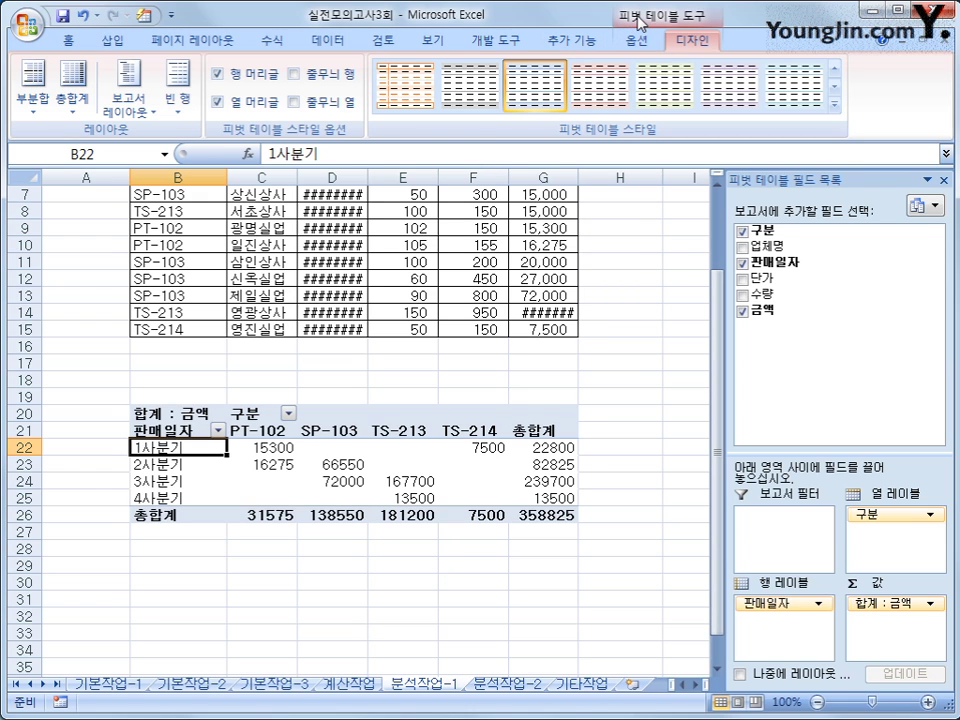
Step: Insert a clustered column pivot chart from the pivot table and close the pivot chart filter pane
click(638, 45)
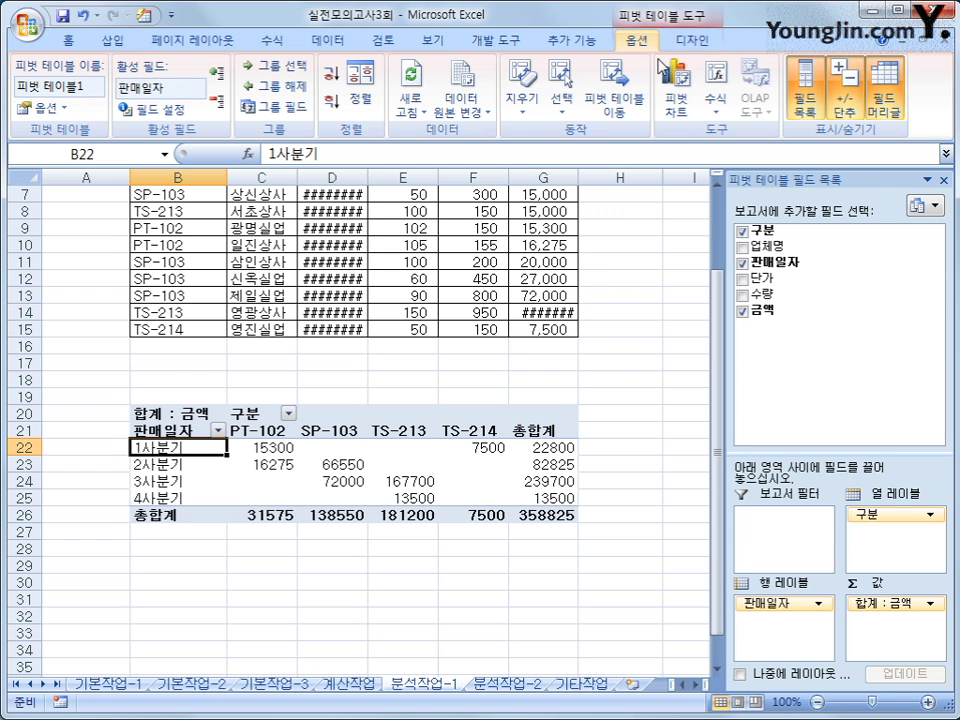
click(679, 86)
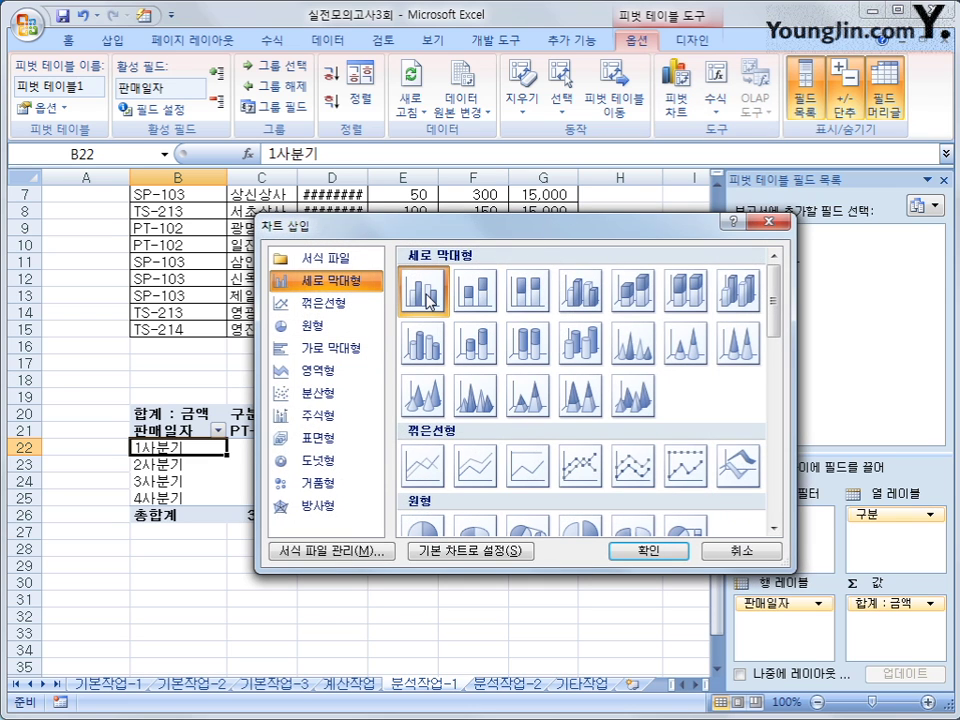
click(630, 552)
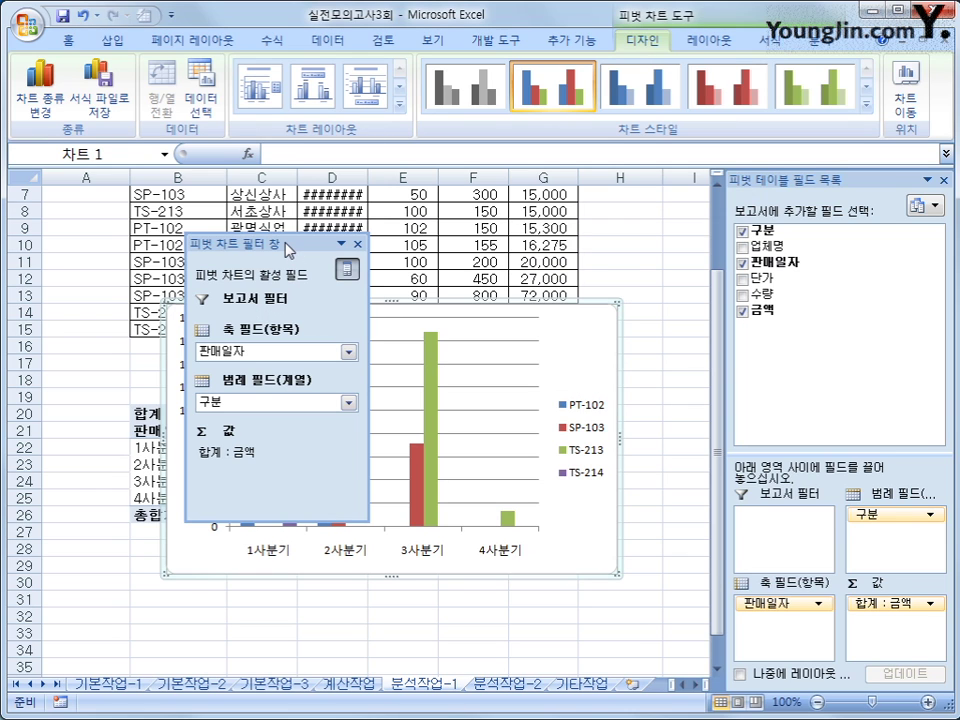
click(357, 243)
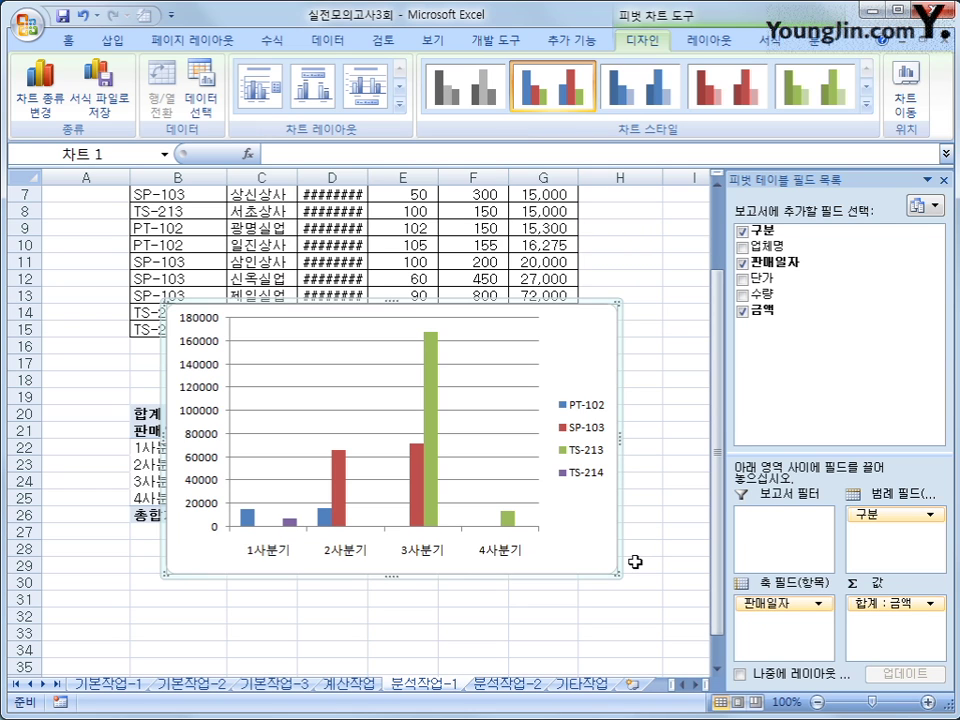
Step: Move the pivot chart to a new sheet named Chart1
right_click(578, 345)
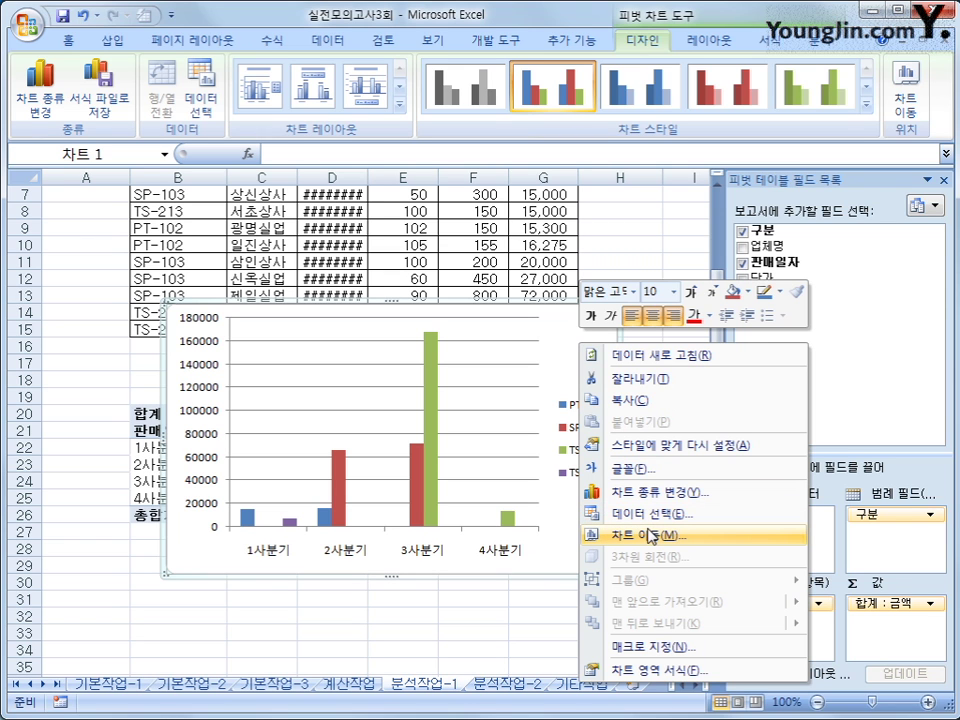
click(651, 536)
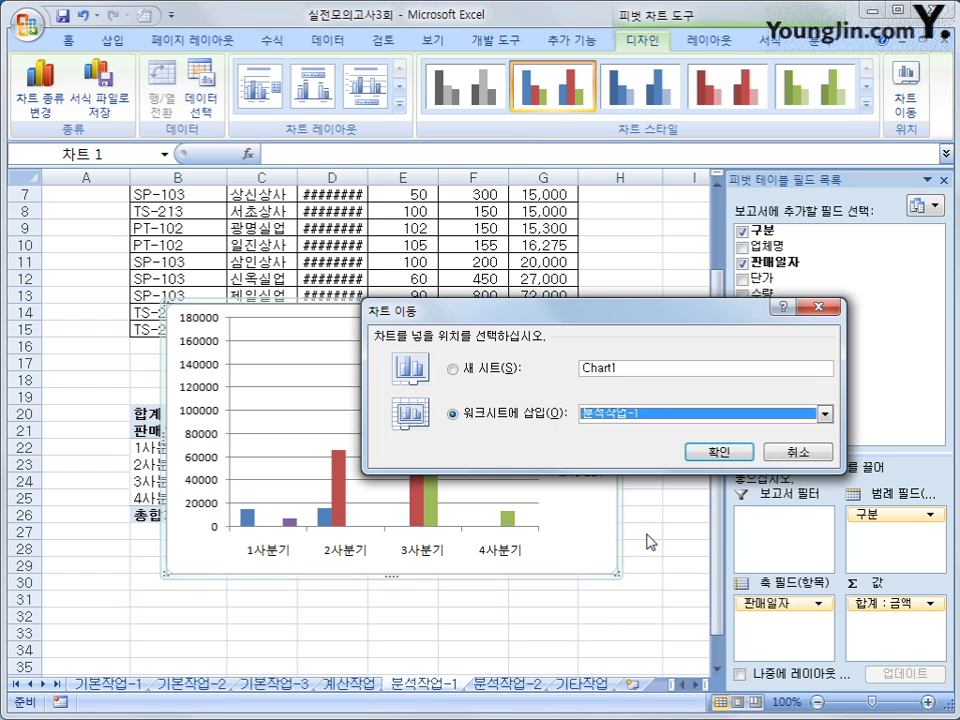
click(493, 371)
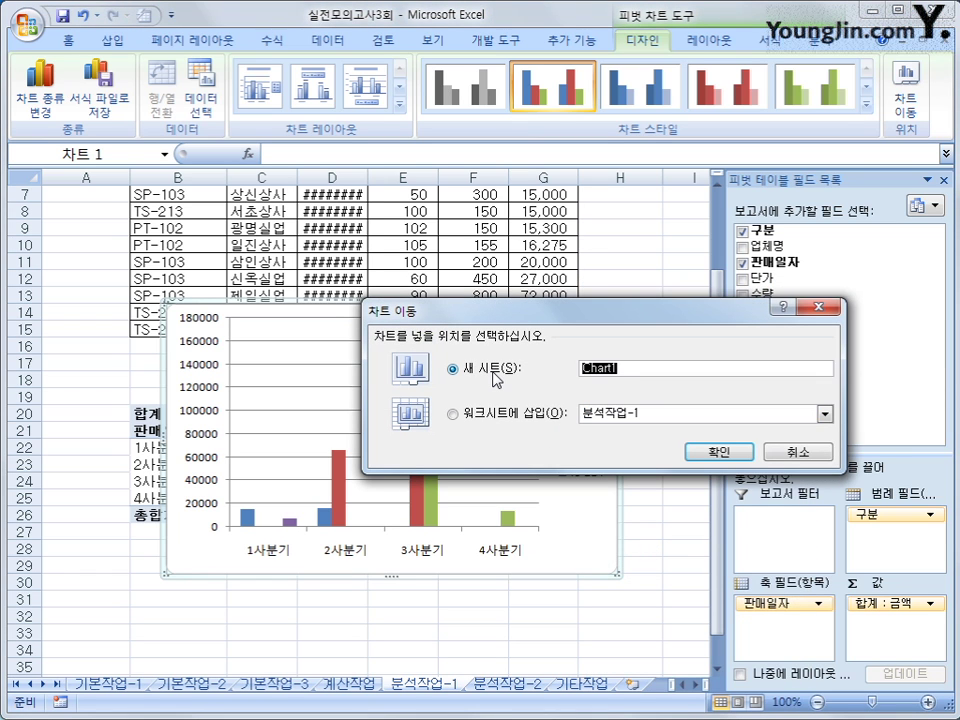
click(690, 452)
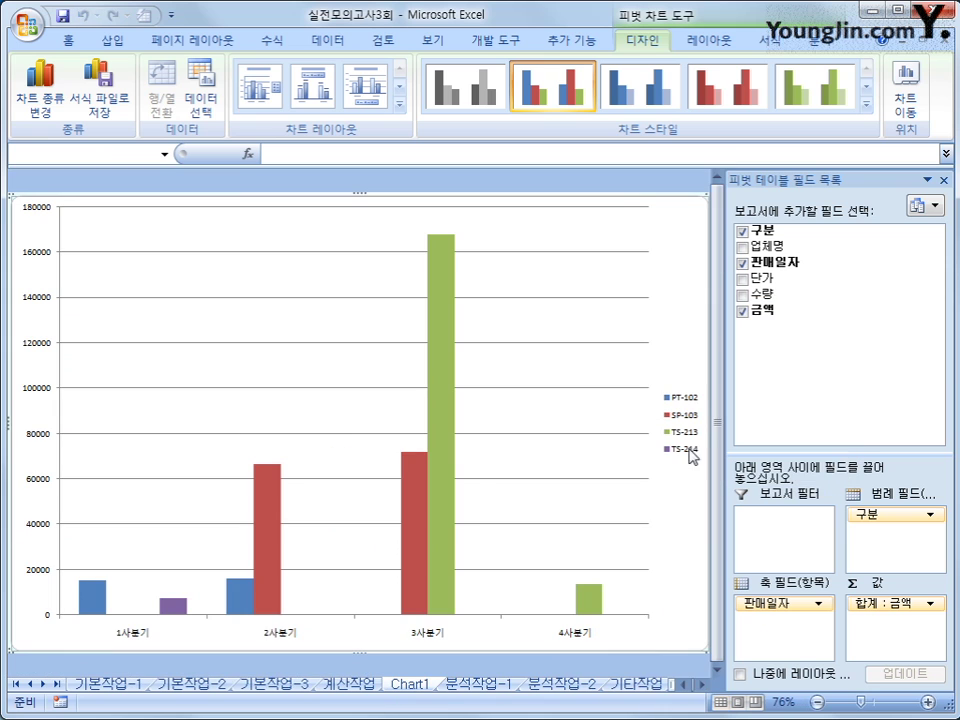
Step: Compare the quarterly pivot table on the 분석작업-1 sheet with the pivot chart on the Chart1 sheet
click(465, 686)
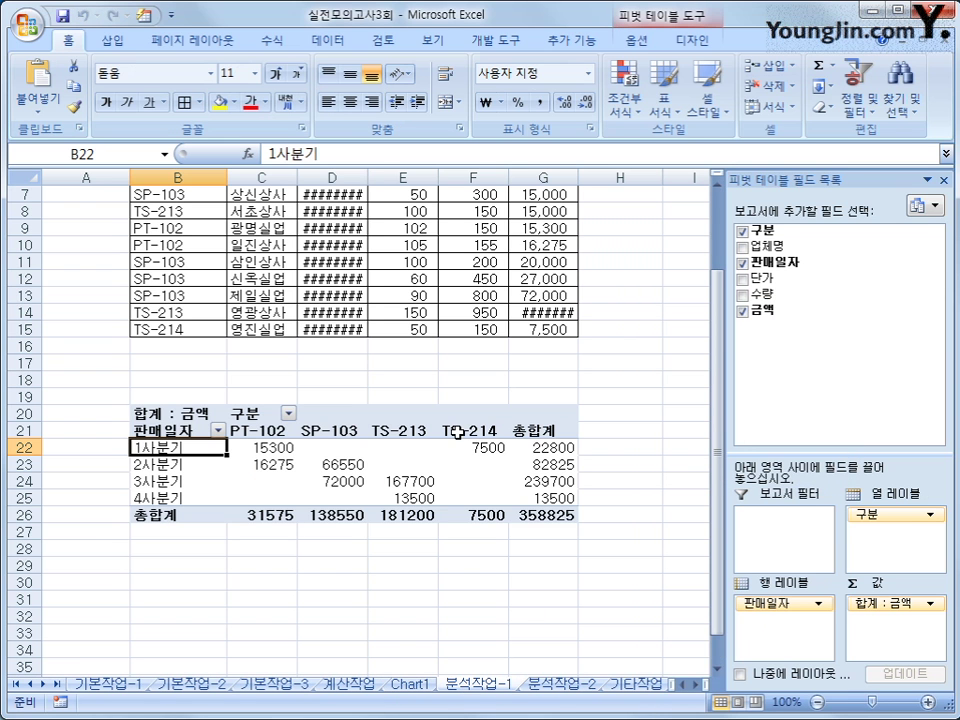
click(410, 686)
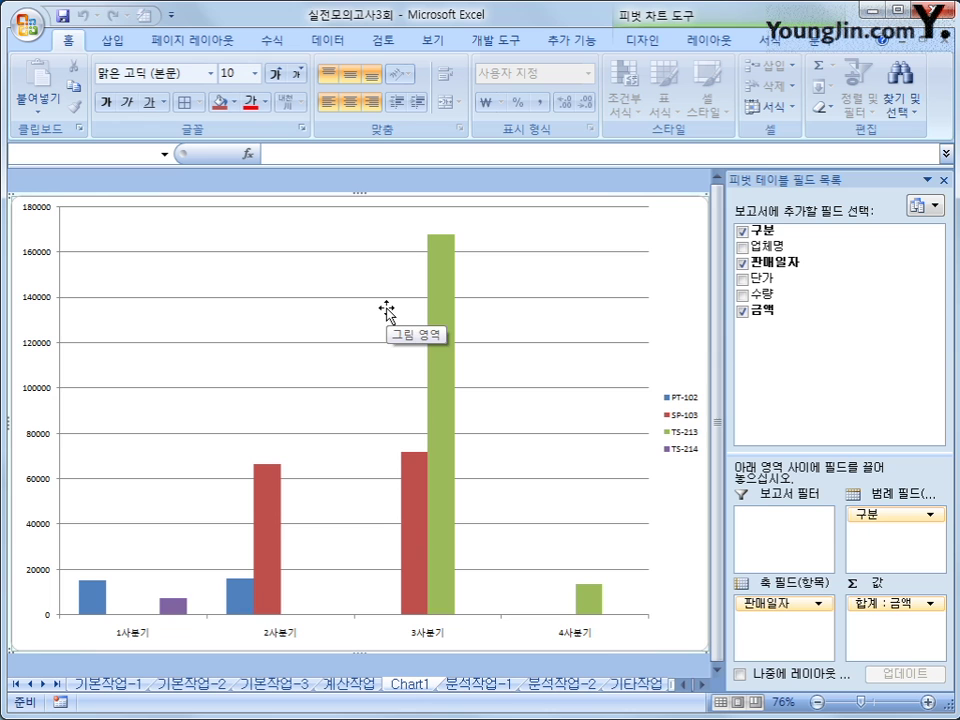
click(505, 682)
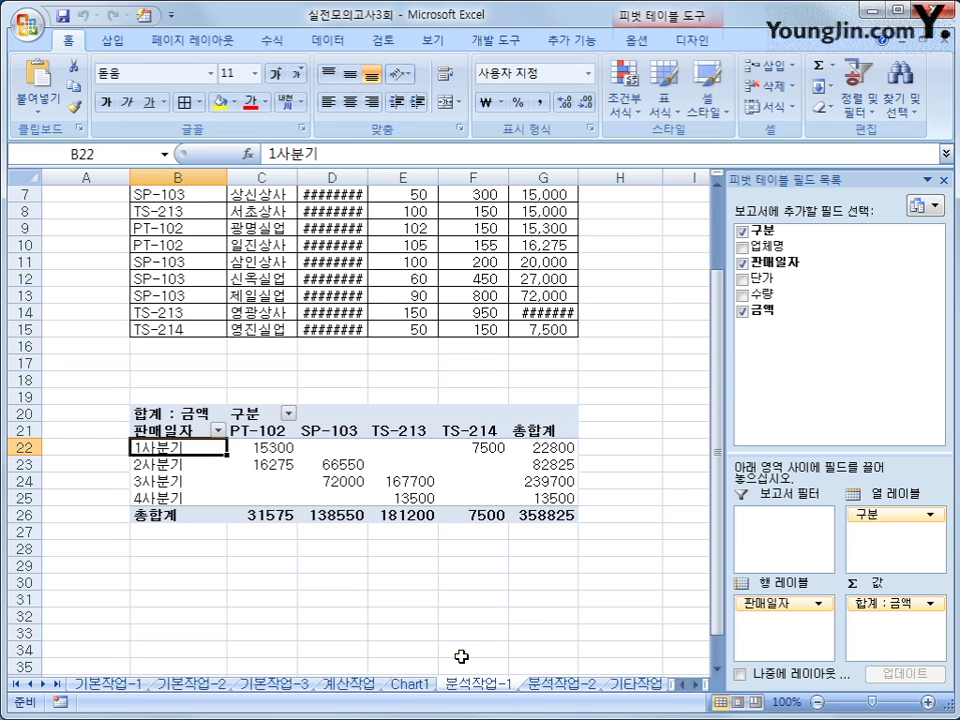
click(185, 268)
scroll(189, 302, up, 2)
click(180, 227)
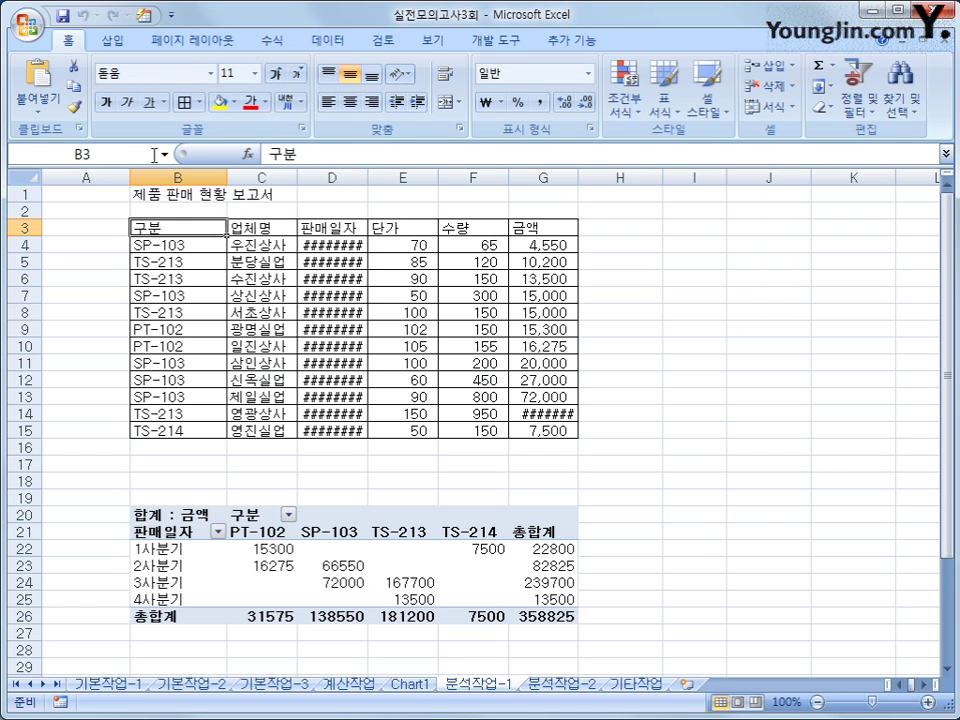
click(112, 40)
click(38, 104)
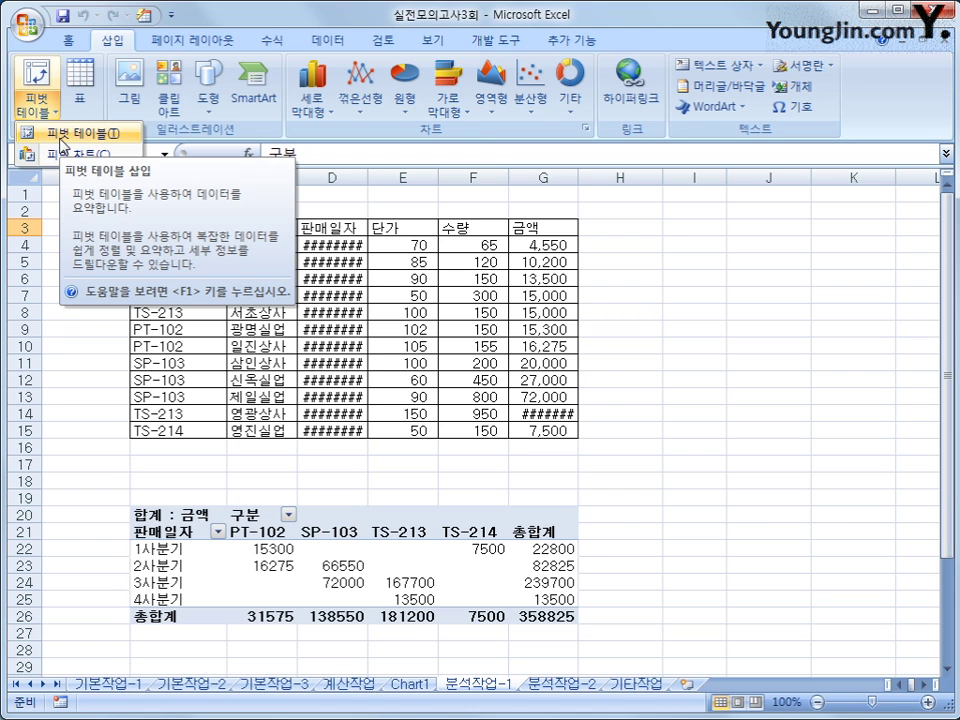
key(Escape)
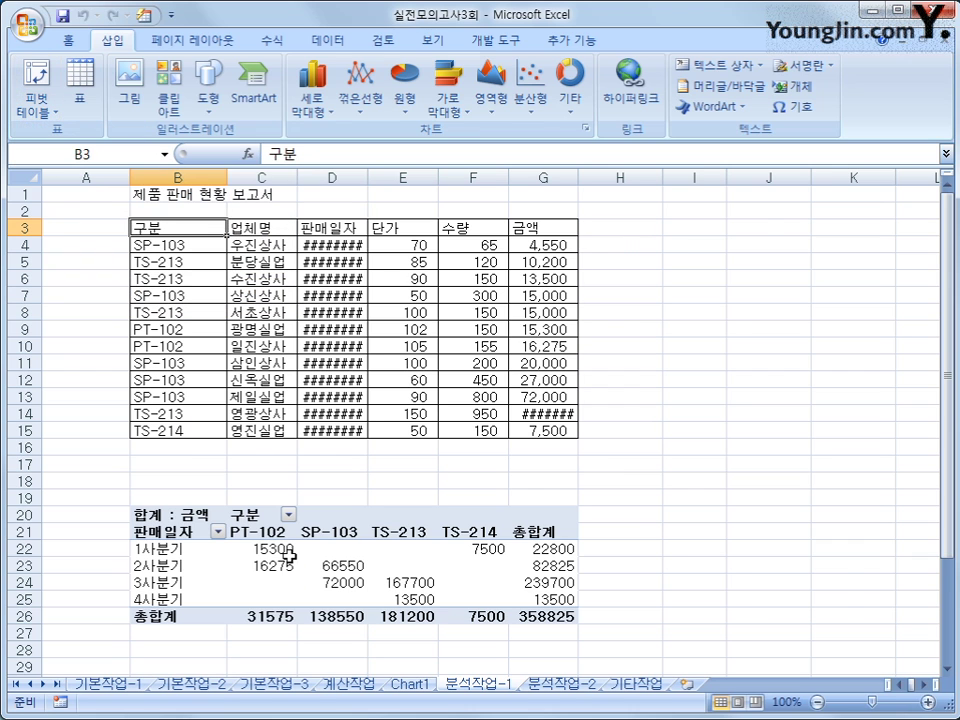
Step: Review the pivot table and its chart on Chart1 once more, and open the 분석작업-2 sheet
click(291, 566)
click(636, 40)
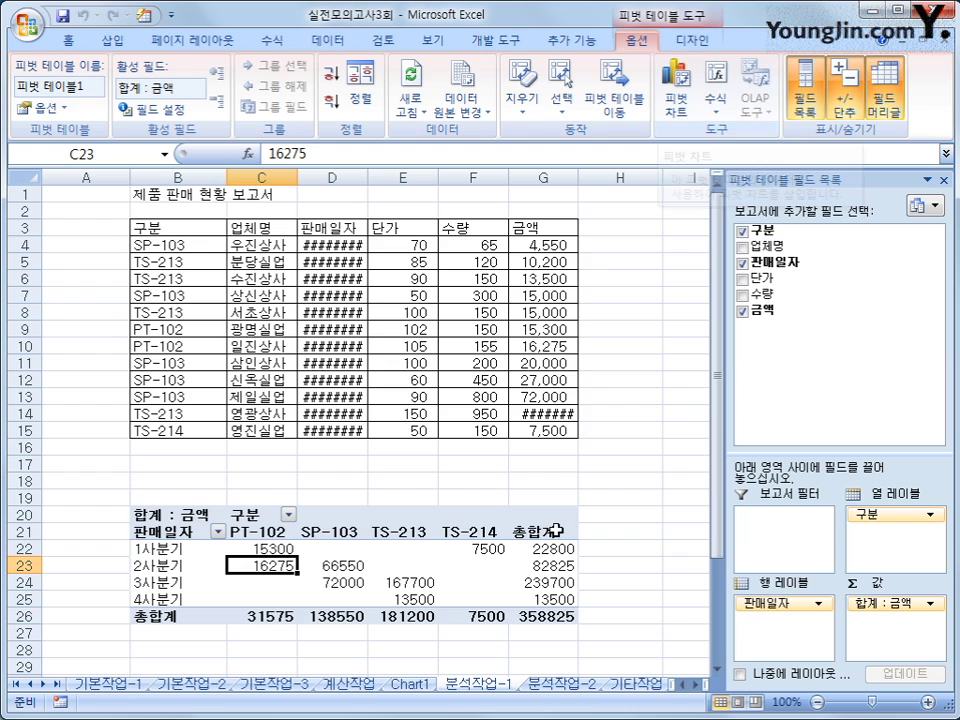
click(418, 684)
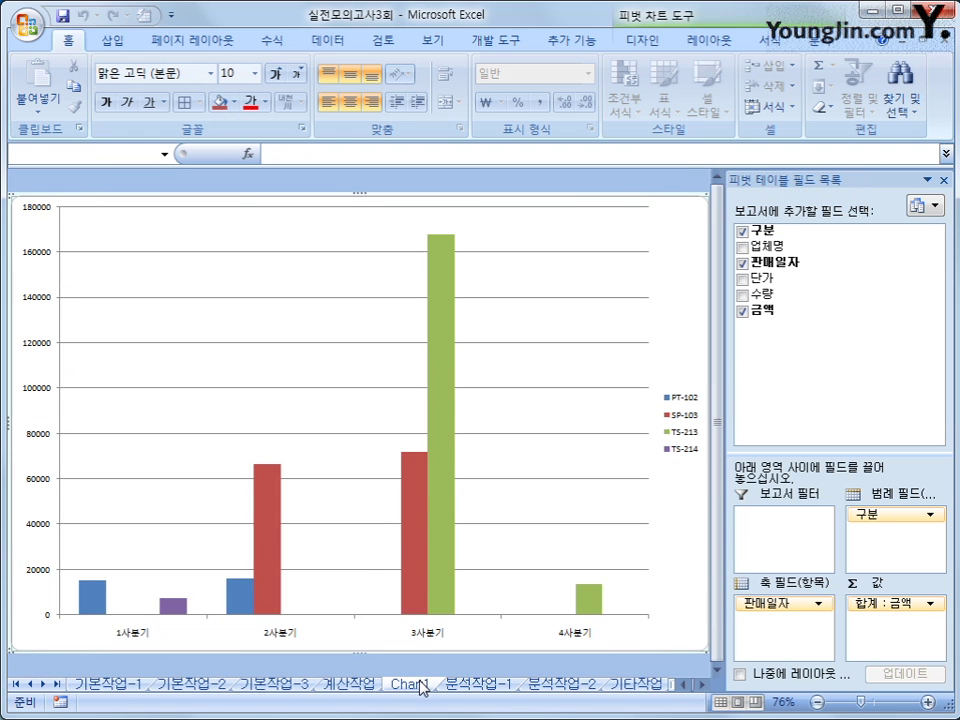
click(556, 686)
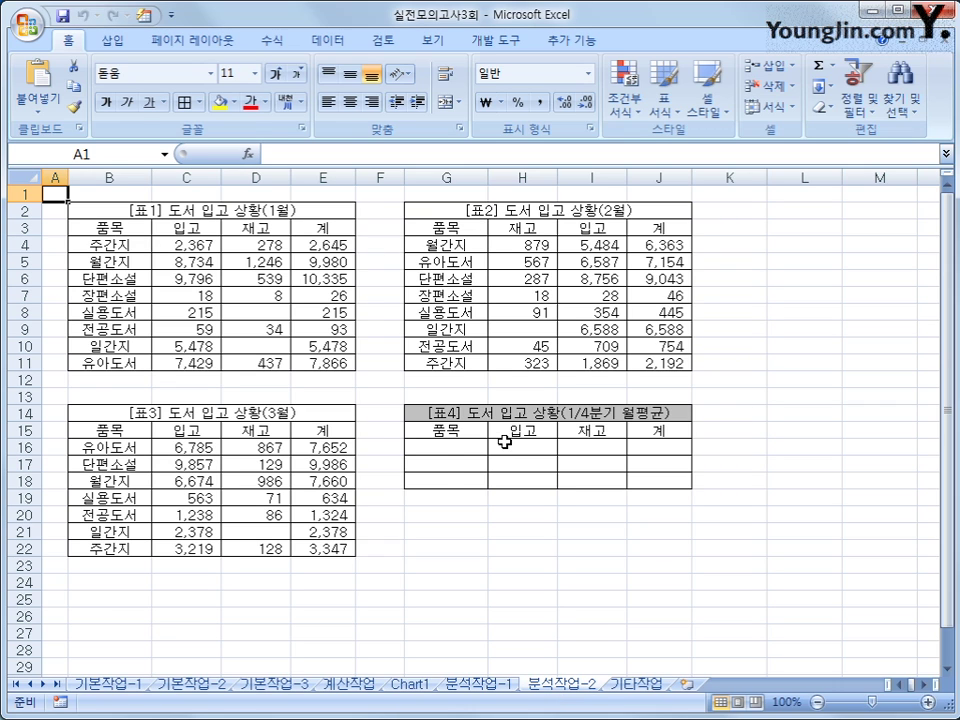
Step: Enter the wildcard item labels *소설, *간지 and *도서 in cells G16:G18 of the 표4 table
click(446, 447)
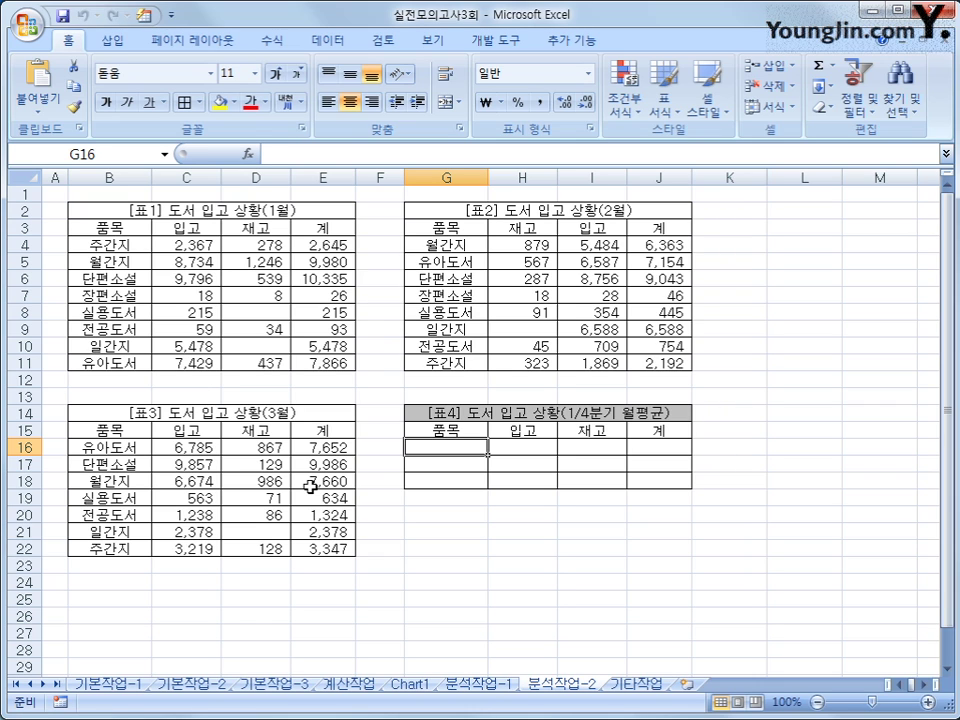
text(*)
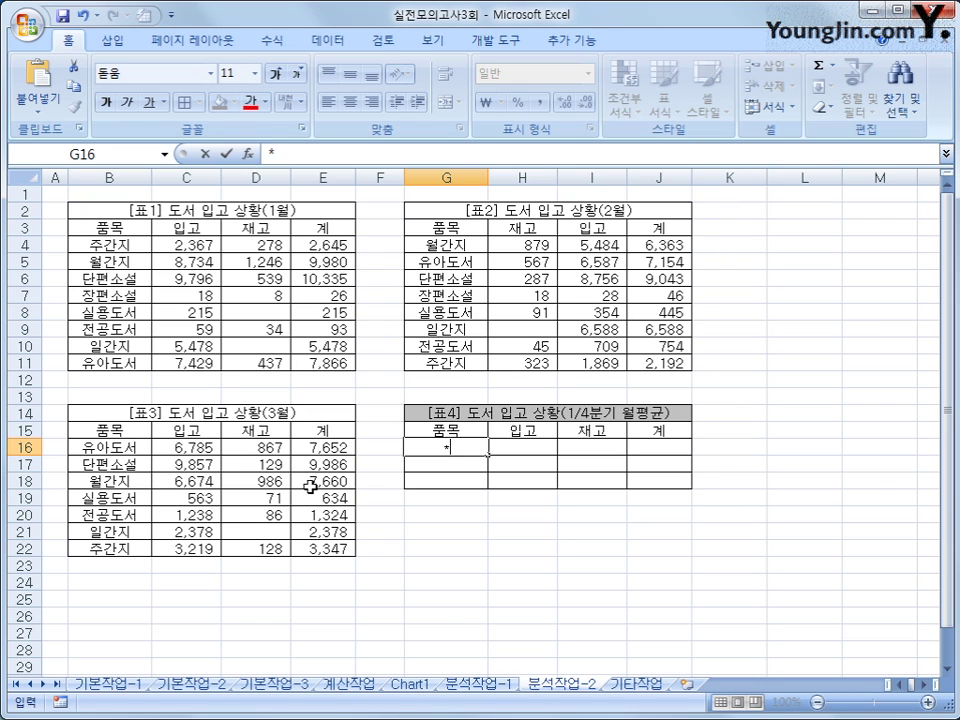
text(th)
key(BackSpace)
key(BackSpace)
text(솟설)
key(Return)
text(*)
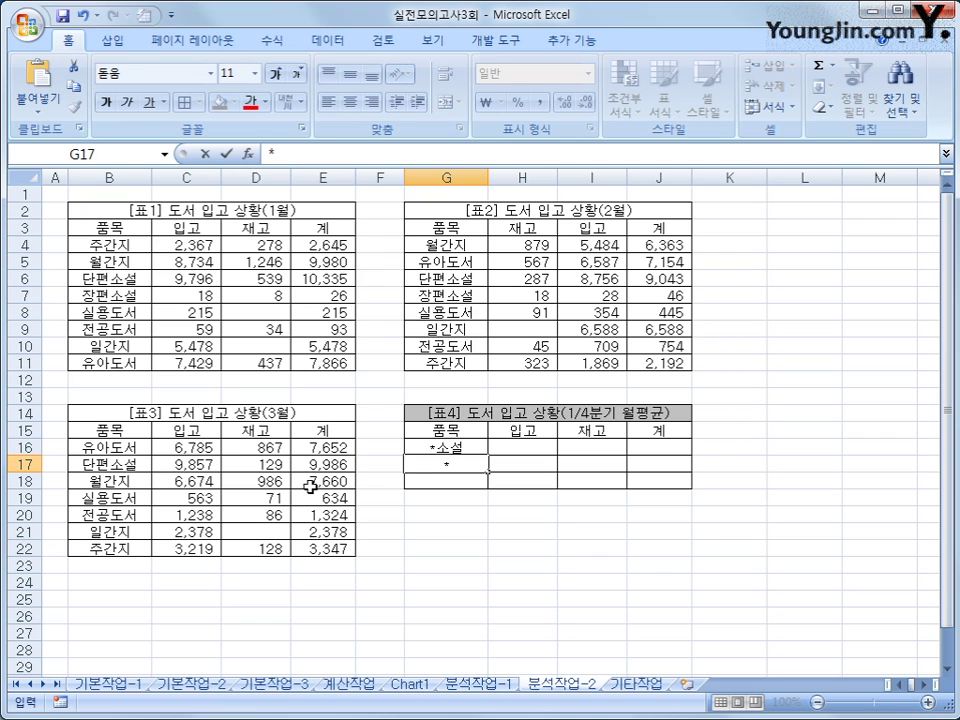
text(간지)
key(Return)
text(*도서)
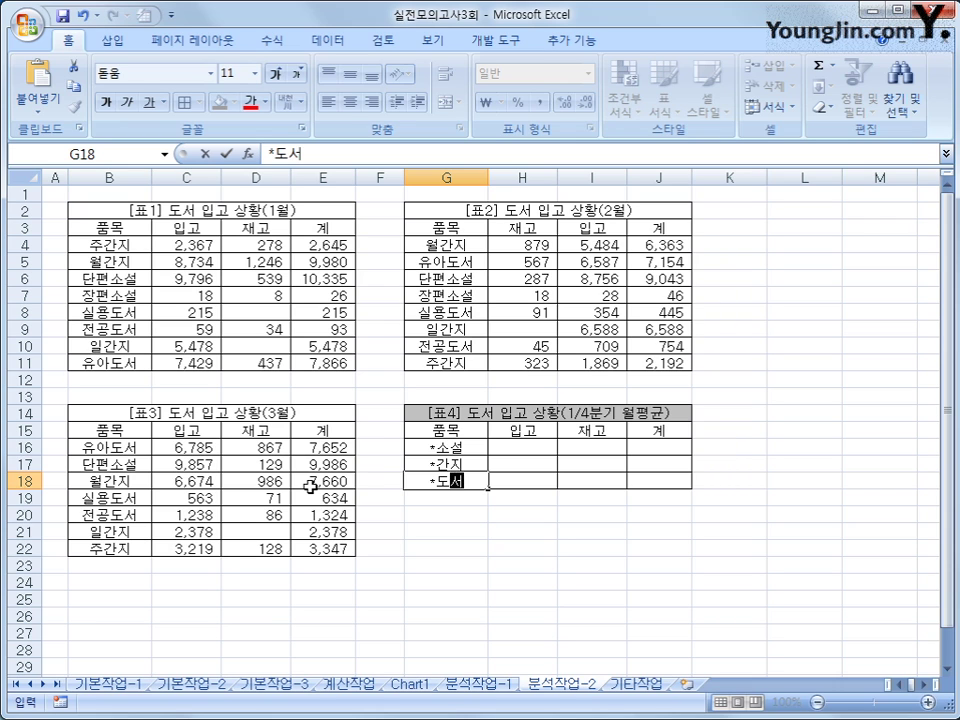
key(Return)
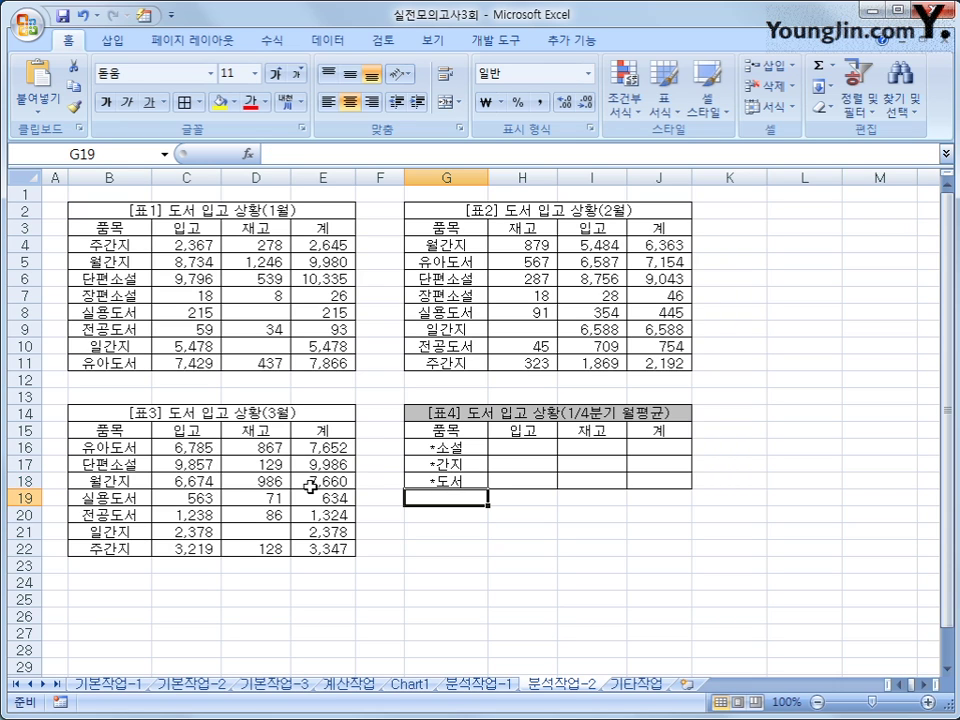
Step: Start a data consolidation into G15:J18 of the 표4 table with 평균 as the function
drag(415, 446, 445, 481)
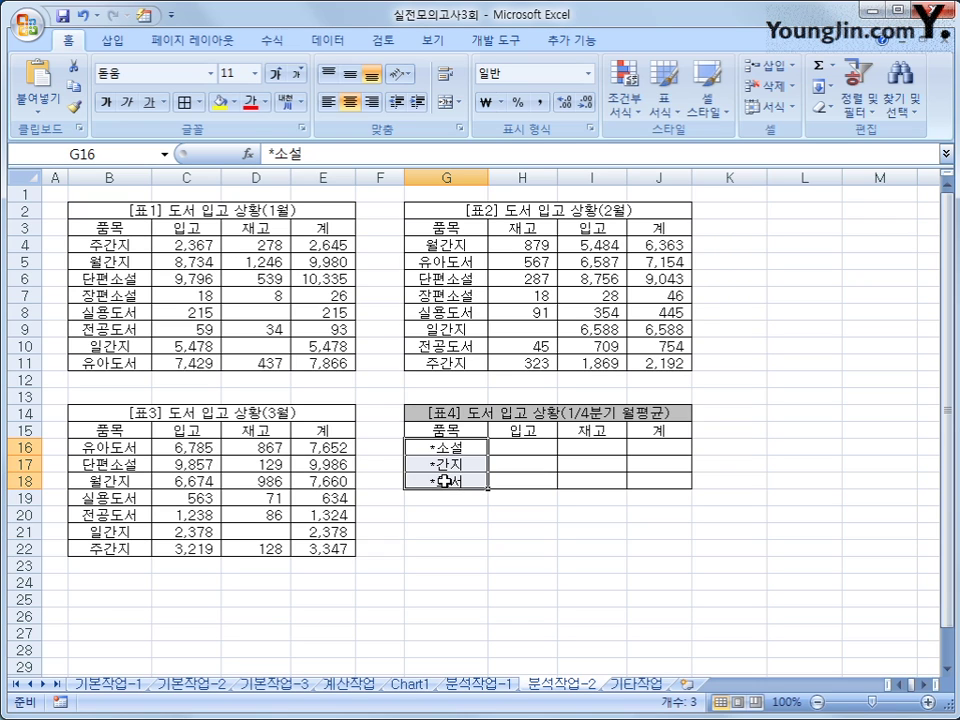
click(456, 431)
drag(456, 431, 662, 484)
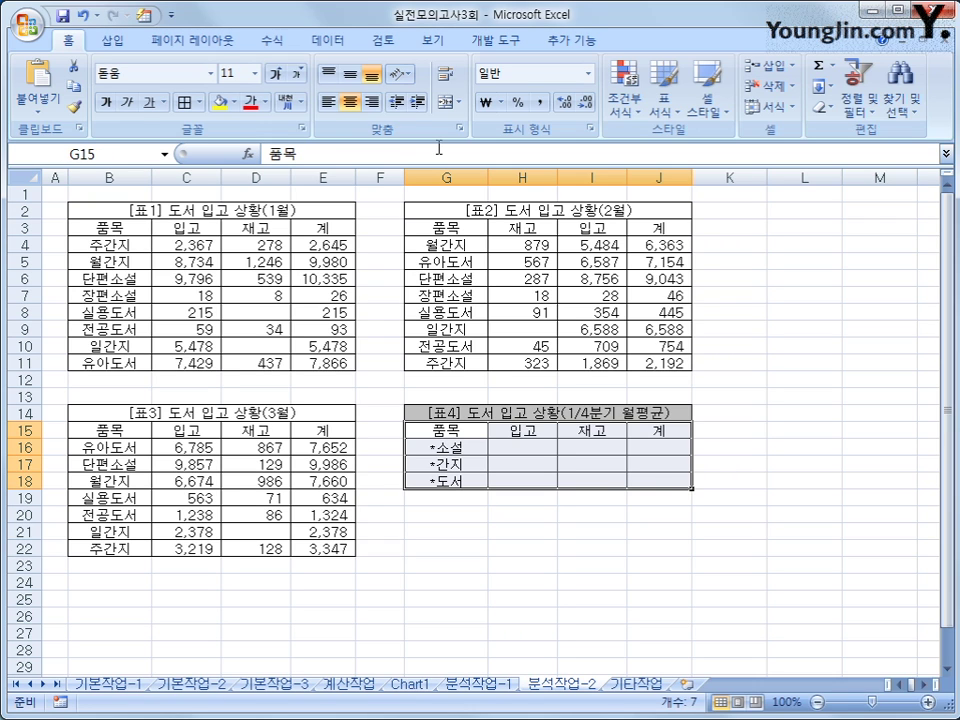
click(329, 41)
click(680, 108)
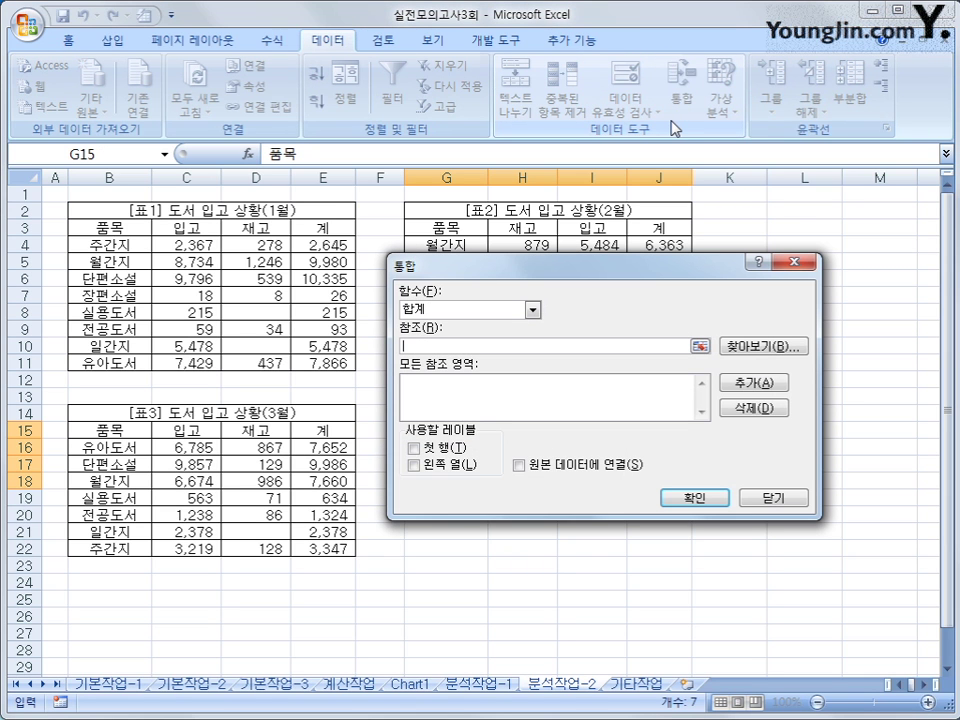
click(533, 311)
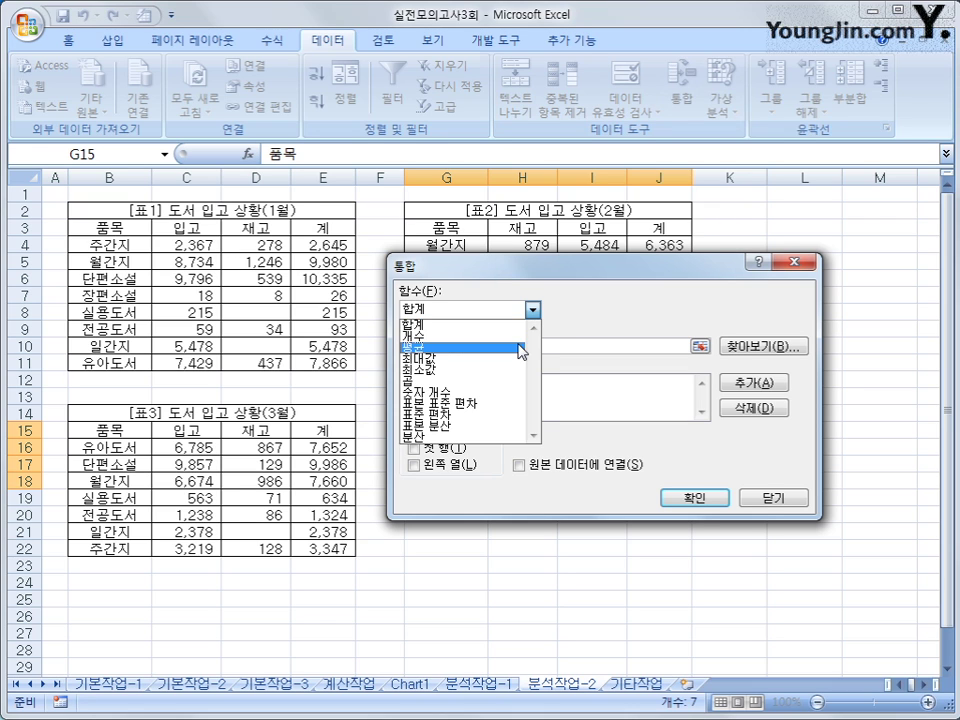
click(517, 345)
click(519, 345)
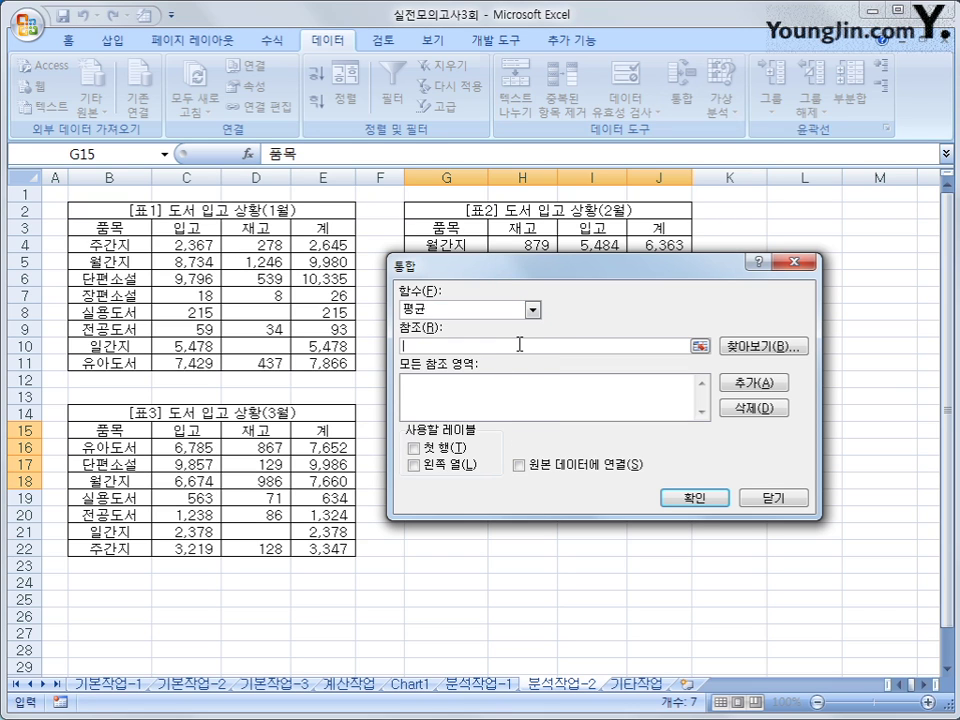
Step: Add the ranges B3:E11, G3:J11 and B15:E22 as the consolidation references
drag(133, 232, 314, 364)
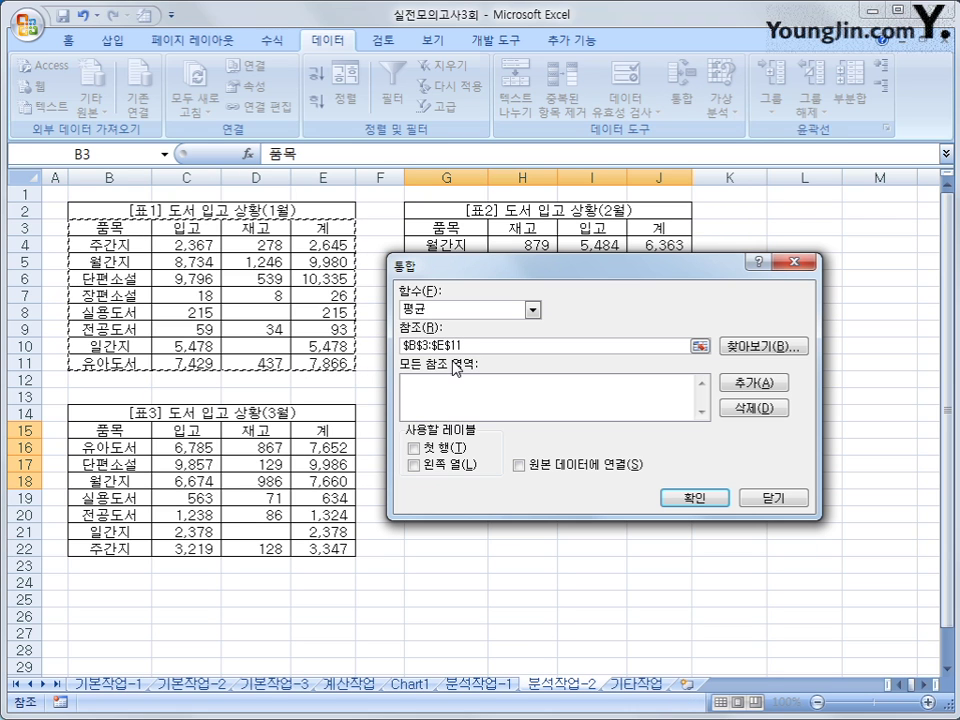
click(775, 383)
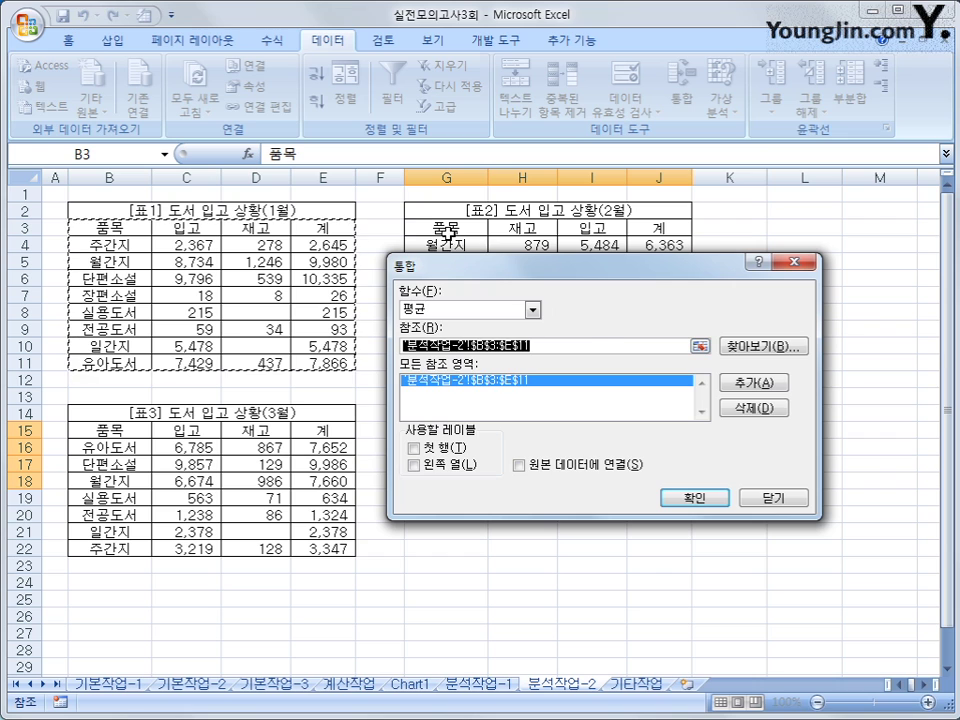
drag(446, 228, 649, 363)
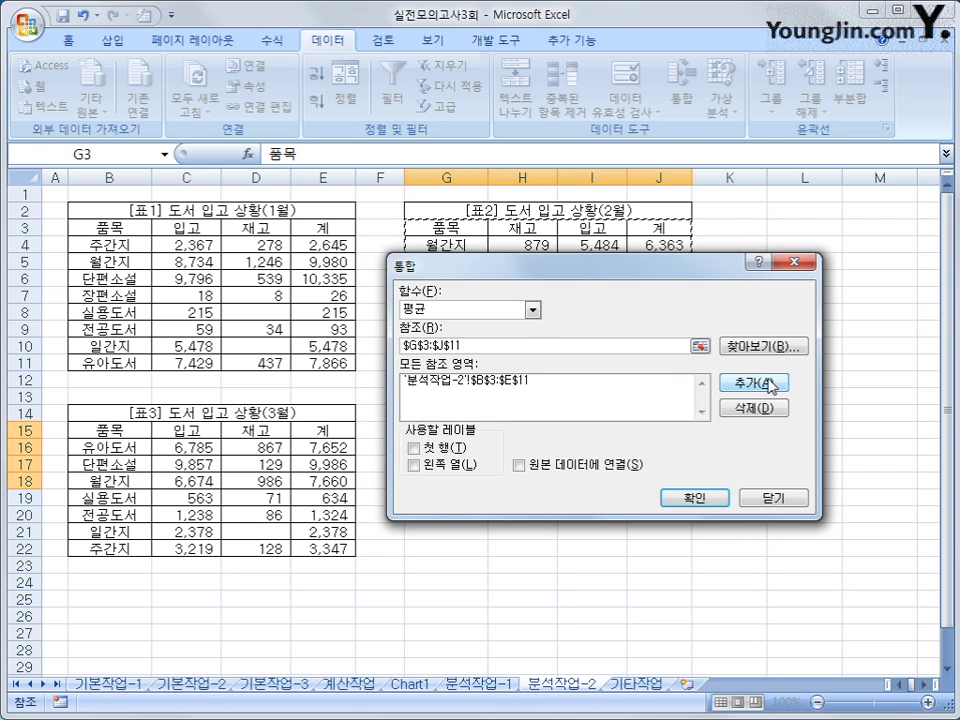
click(778, 381)
drag(134, 428, 307, 546)
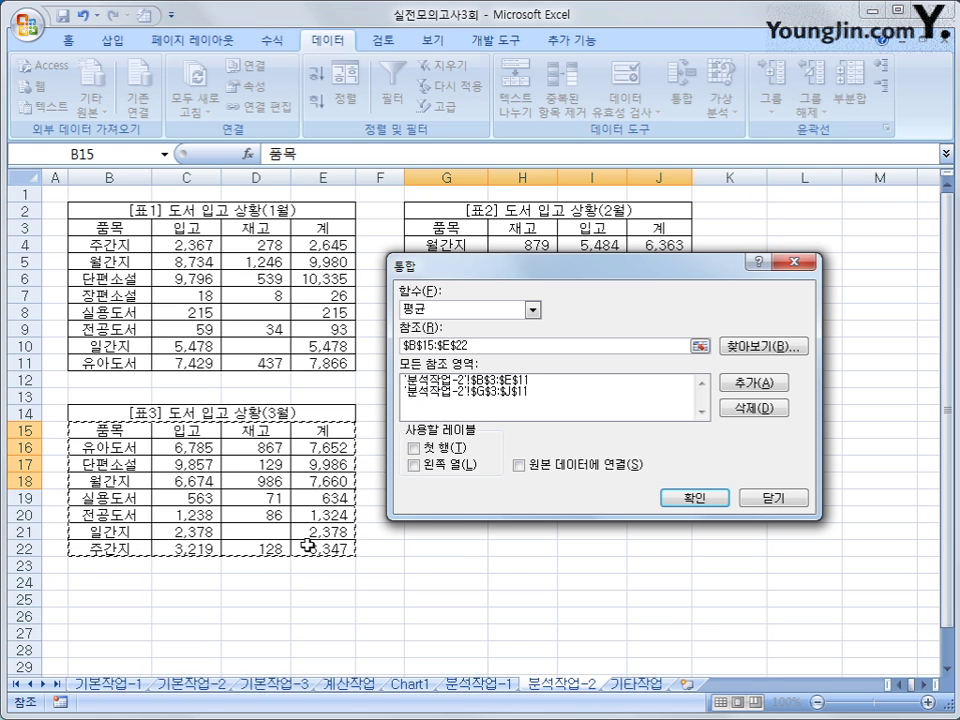
click(737, 383)
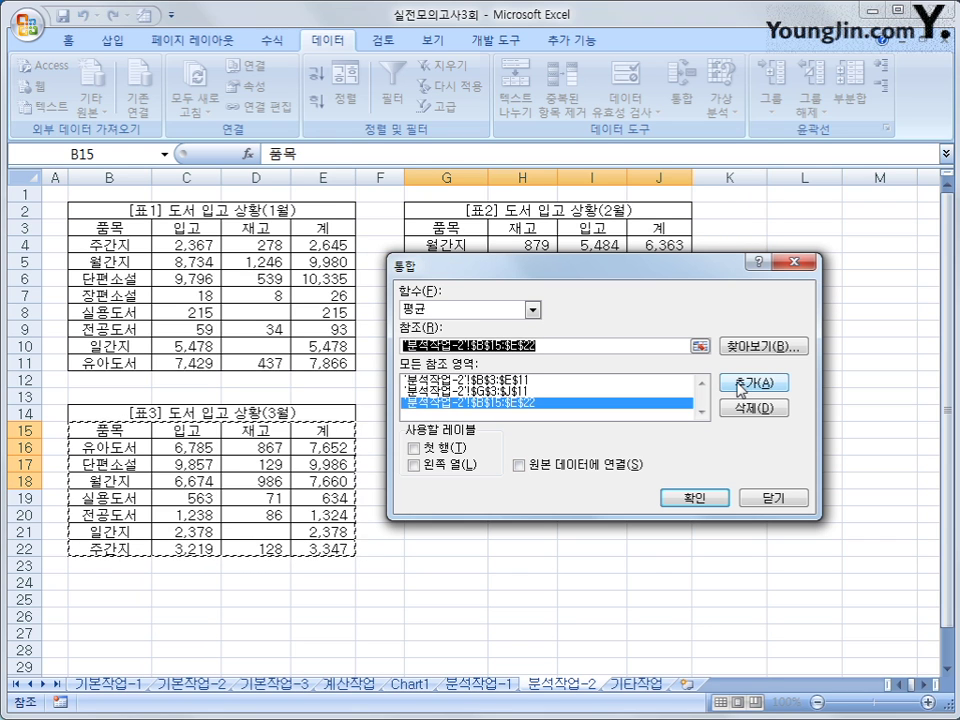
Step: Use the 첫 행 and 왼쪽 열 labels and run the consolidation to fill the 표4 table
click(452, 451)
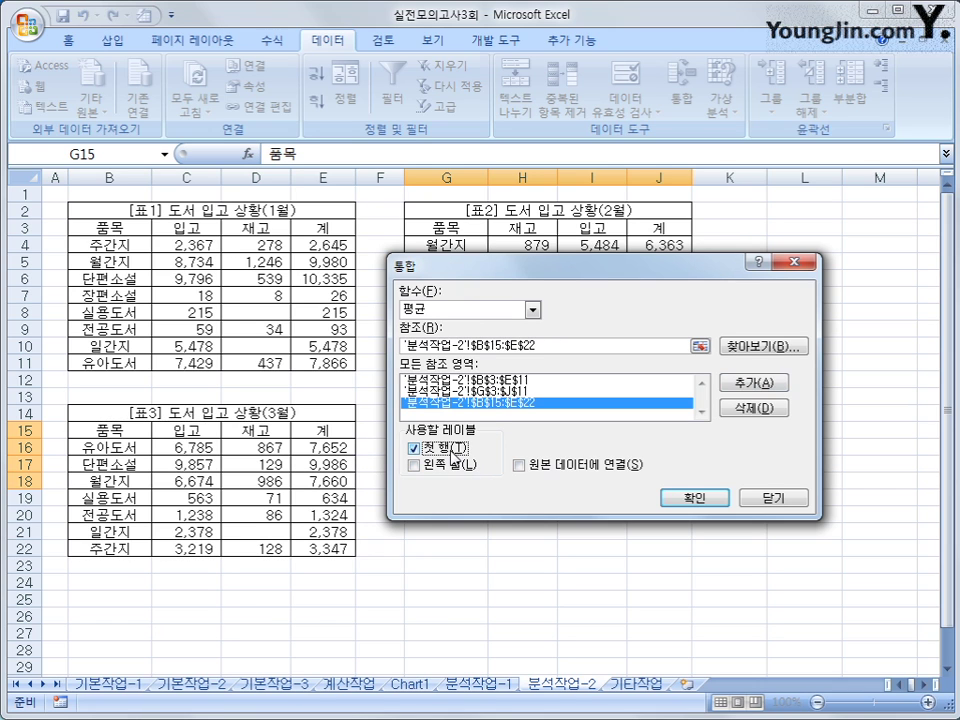
click(451, 467)
click(690, 498)
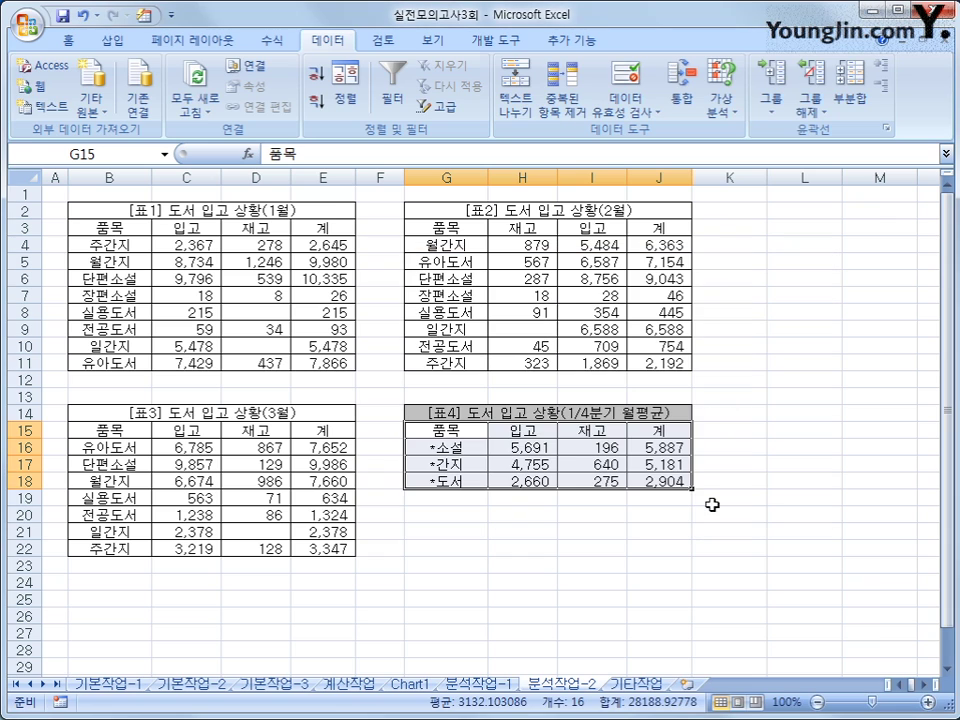
click(678, 480)
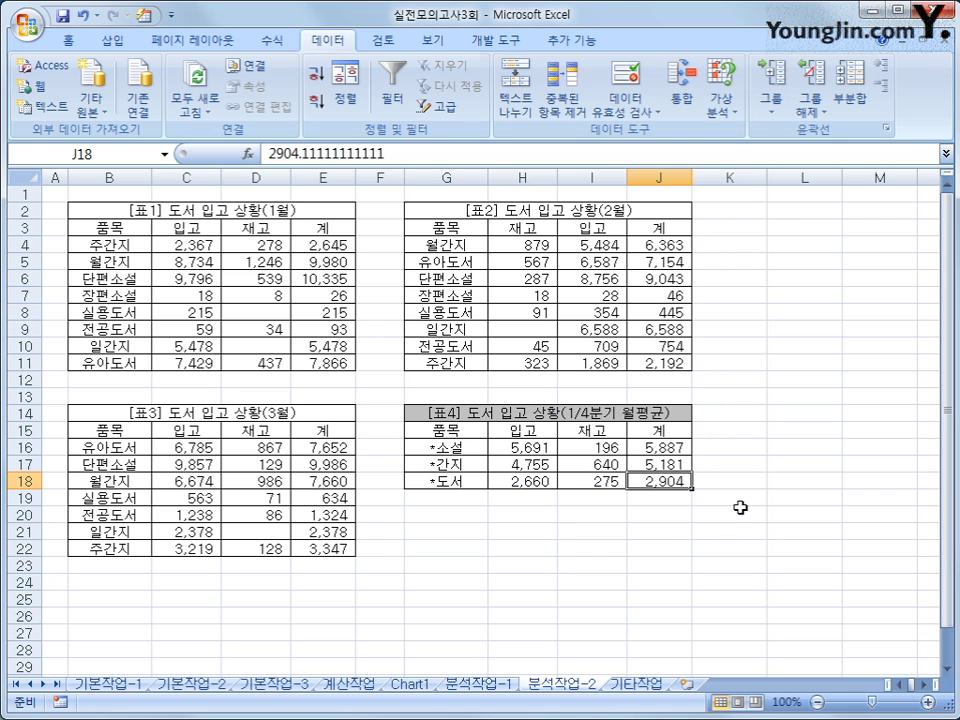
Step: Glance back at the 분석작업-1 sheet and open the 기타작업 sheet
click(495, 683)
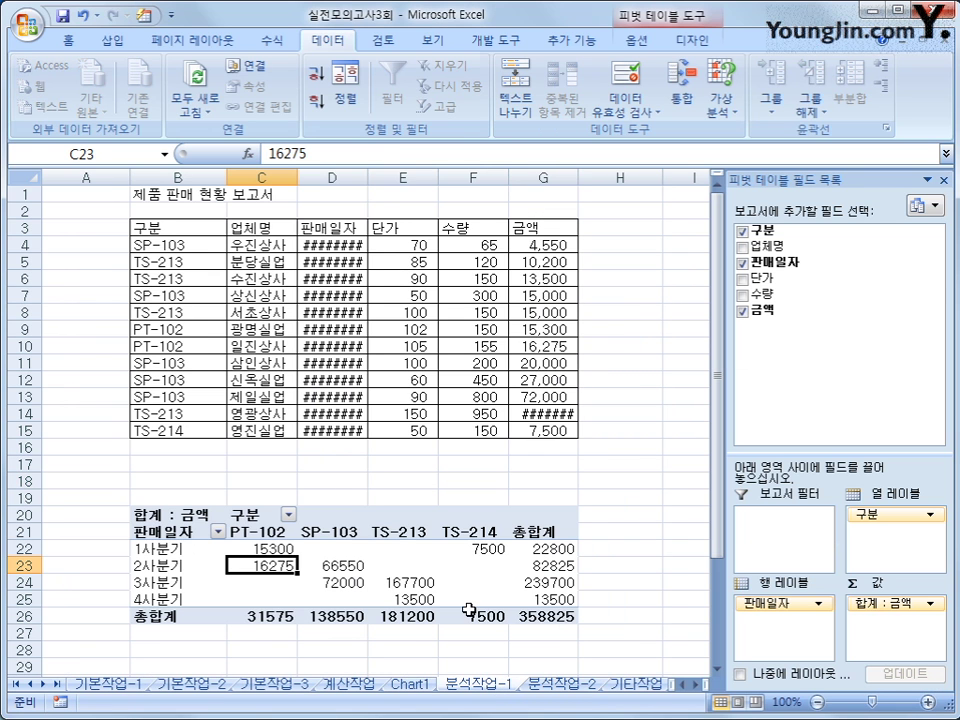
click(539, 688)
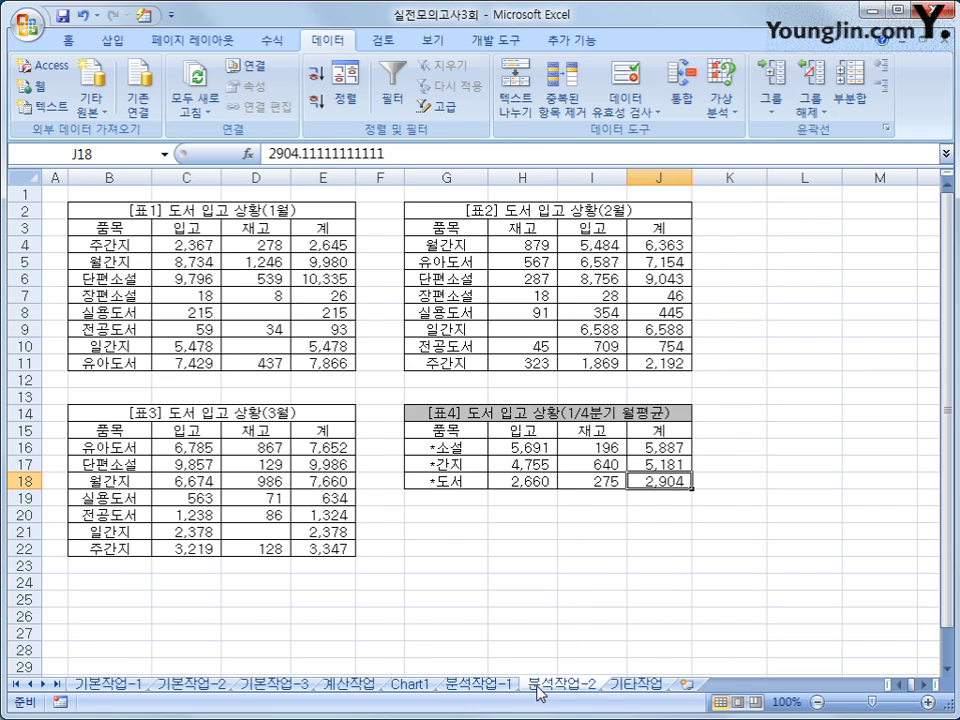
click(636, 684)
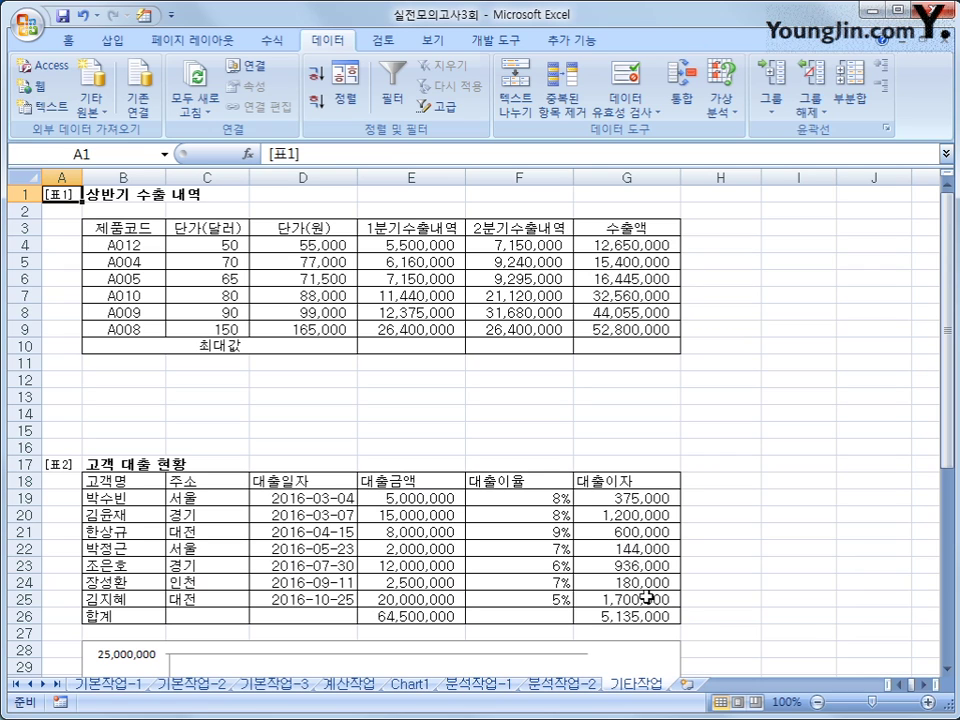
click(798, 380)
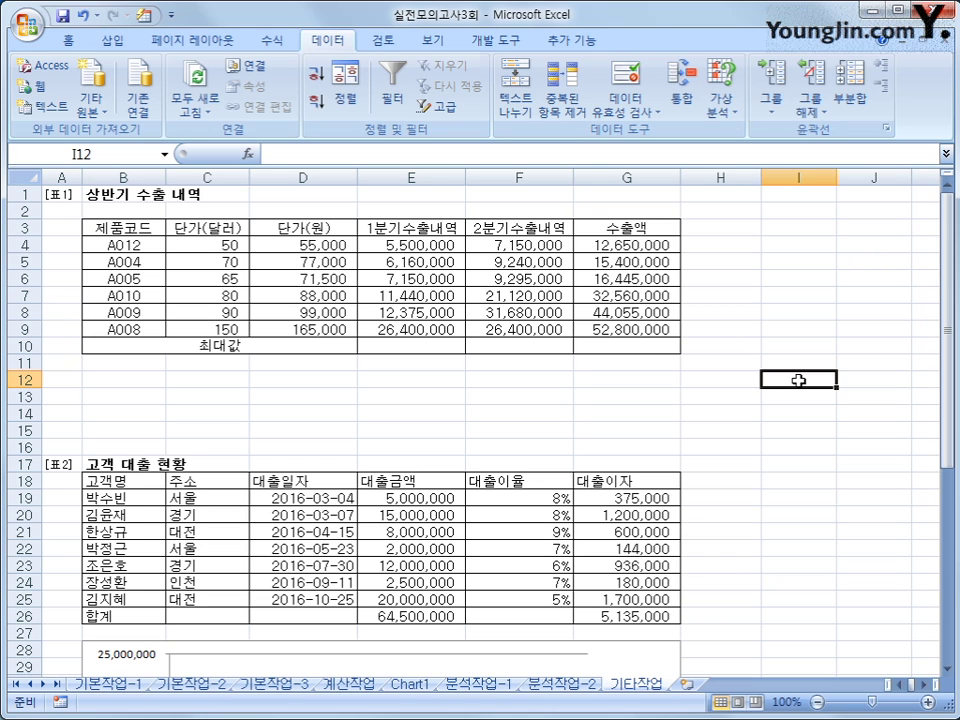
Step: Start recording a macro named 최대값, stored in the current workbook
click(59, 703)
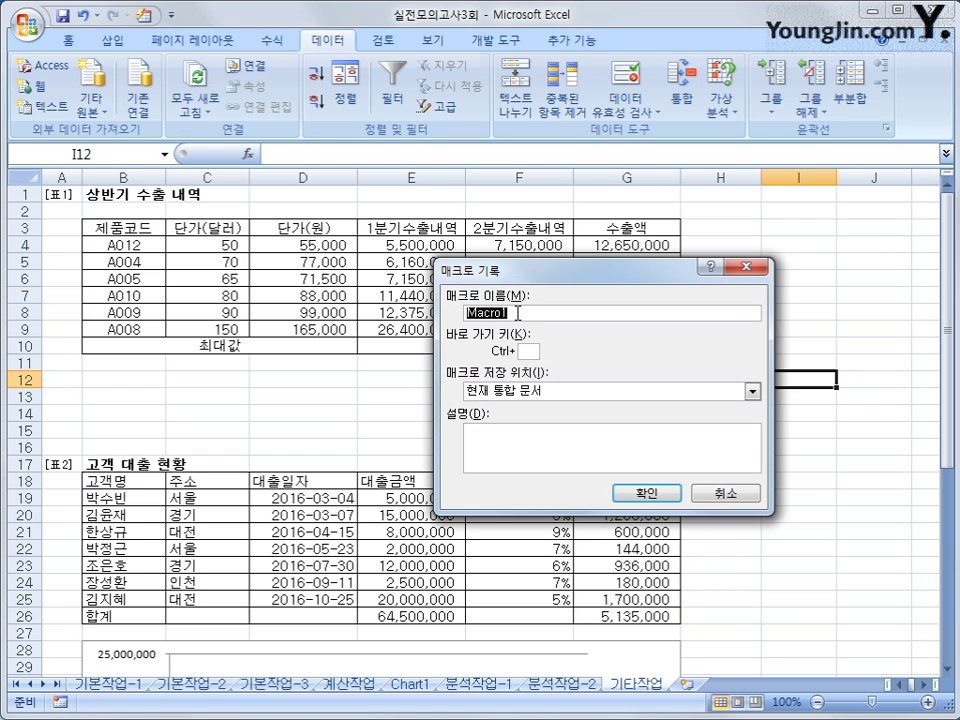
text(합)
text(대값)
click(637, 493)
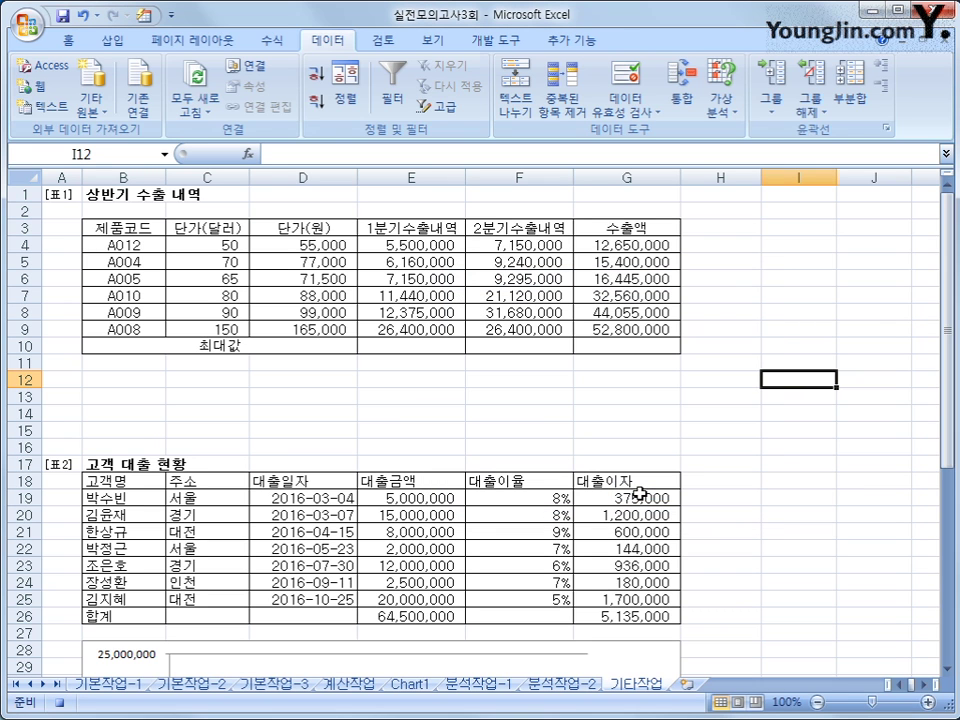
Step: Enter =MAX(E4:E9) in cell E10 to get the maximum of the 1분기수출내역 column
click(429, 342)
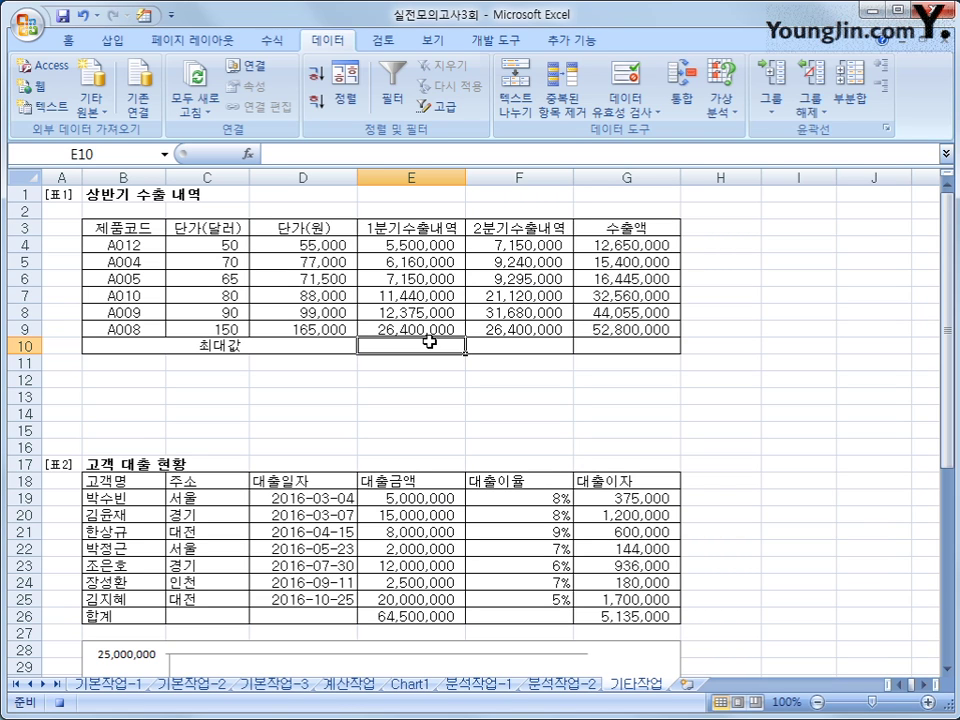
text(=)
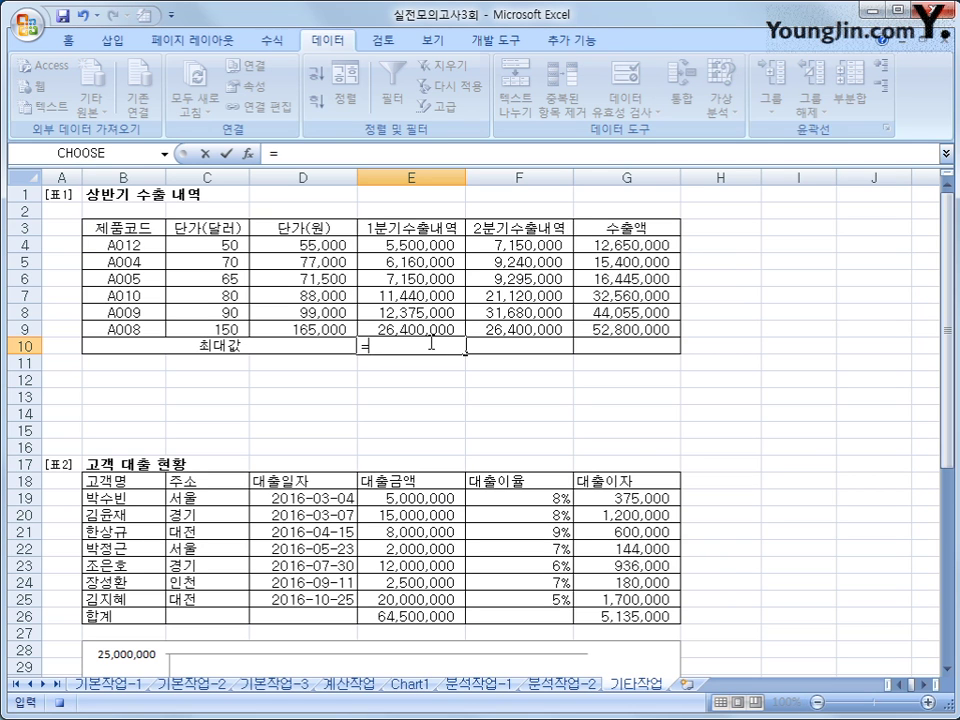
text(max()
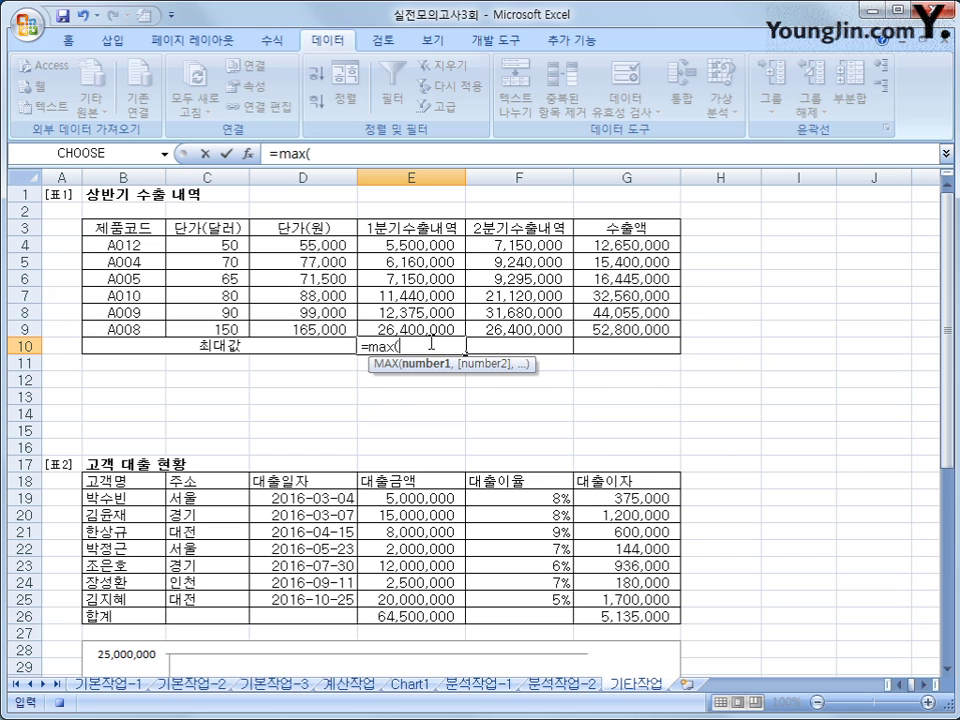
drag(435, 242, 415, 329)
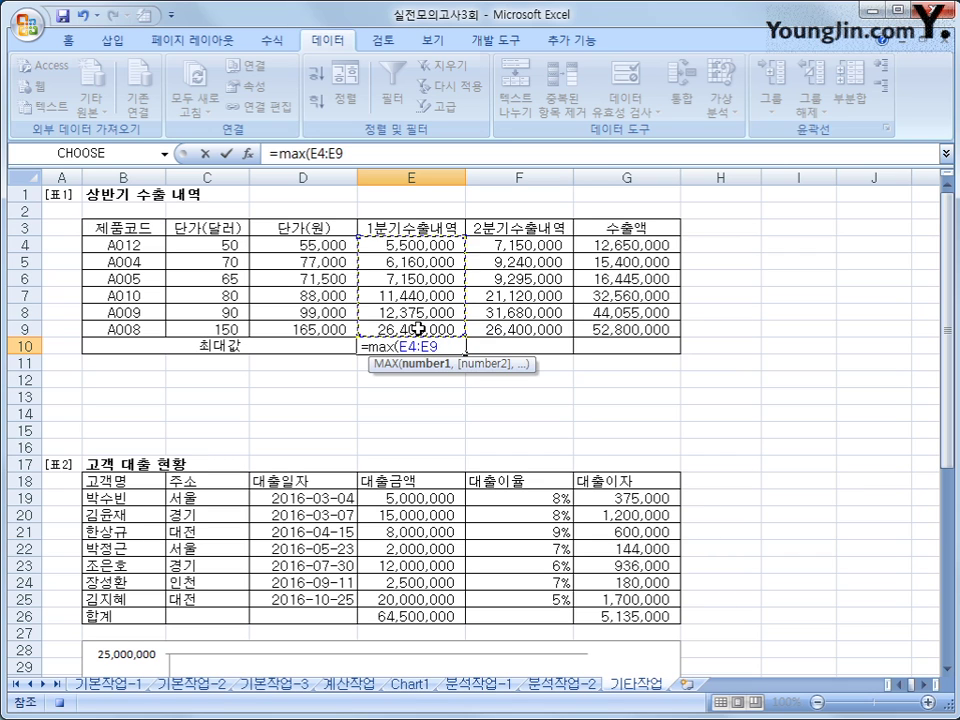
text())
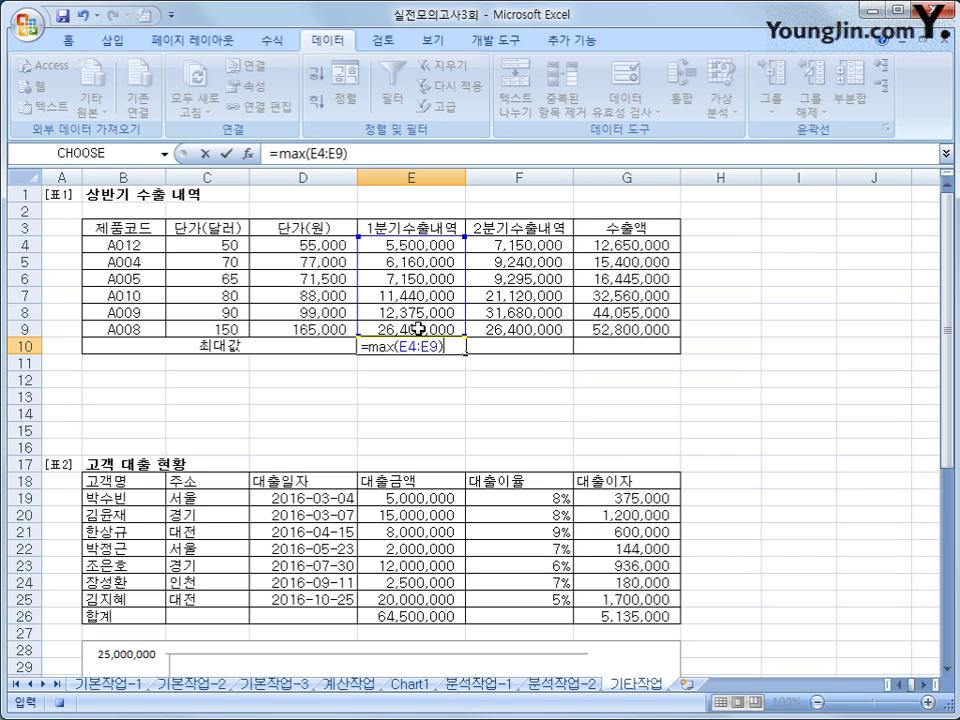
key(Return)
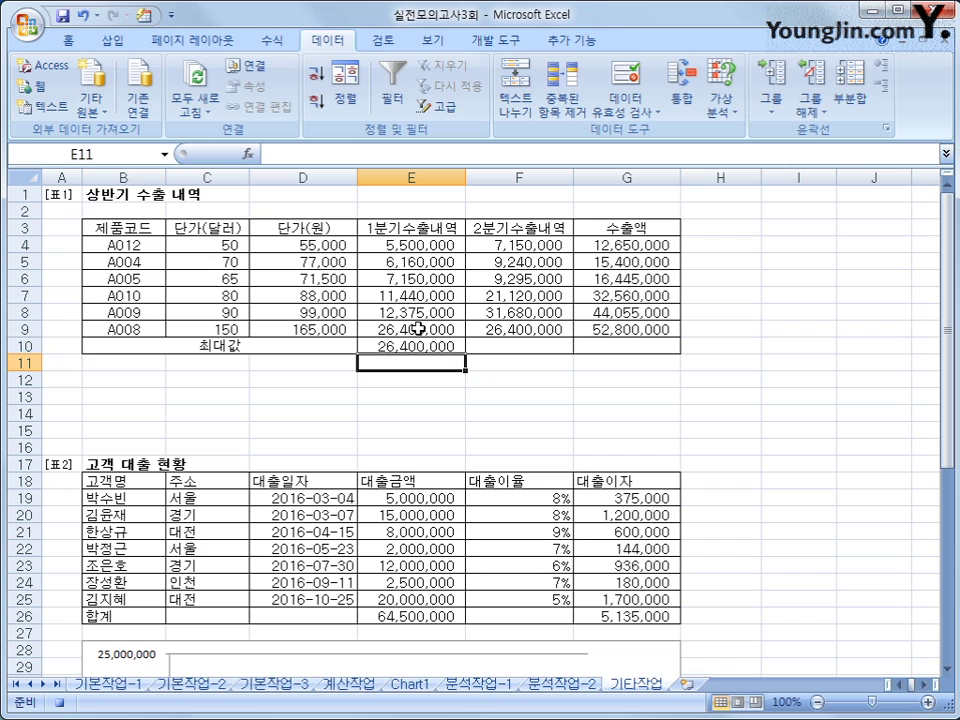
Step: Fill the MAX formula from E10 across to G10 and stop recording the macro
click(420, 347)
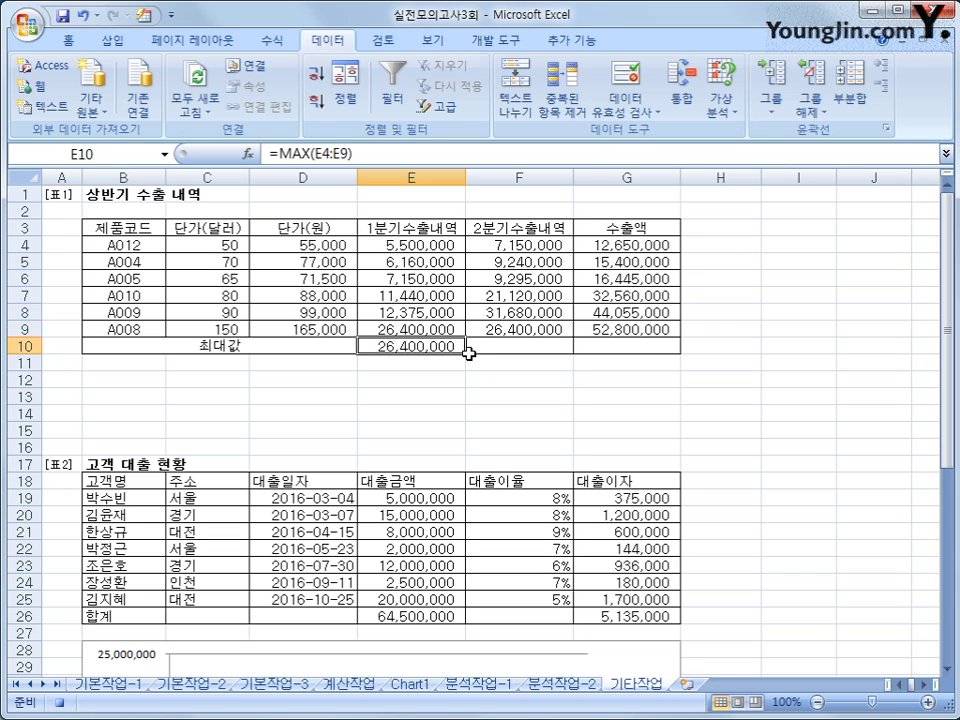
drag(485, 352, 662, 349)
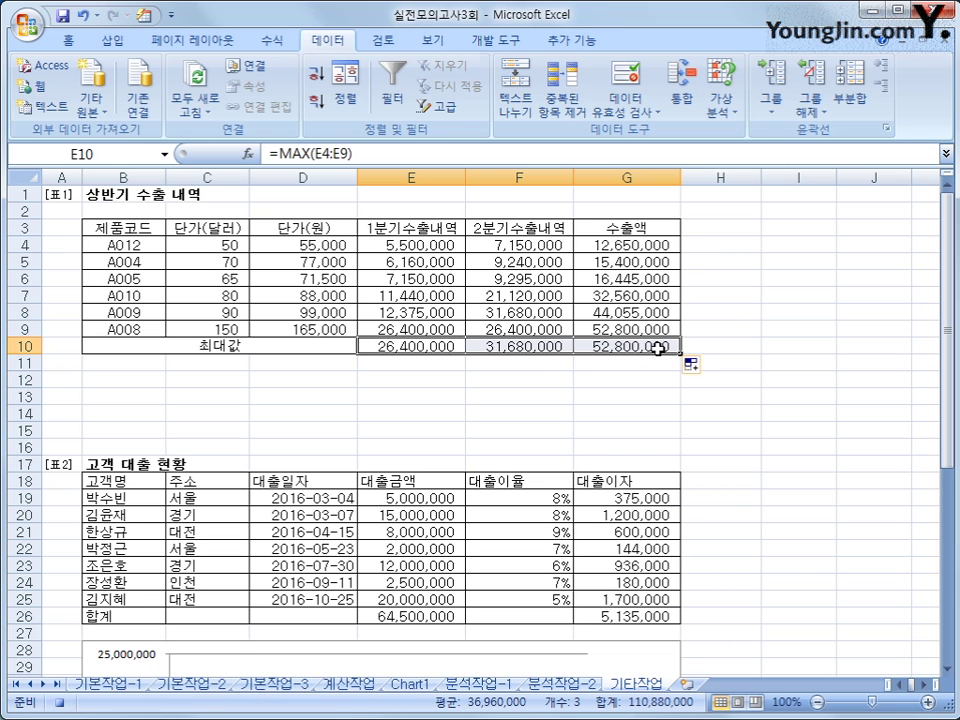
click(658, 348)
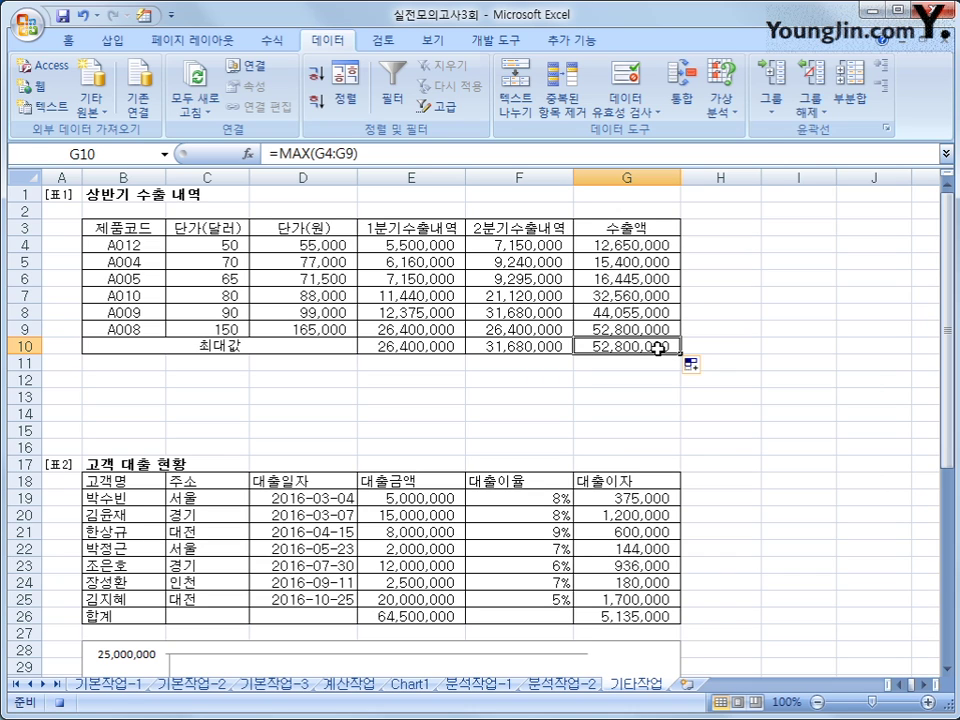
click(70, 701)
Step: Draw a diamond about 1.88 cm high and 4.74 cm wide over B12:C15 and label it 최대값
click(126, 44)
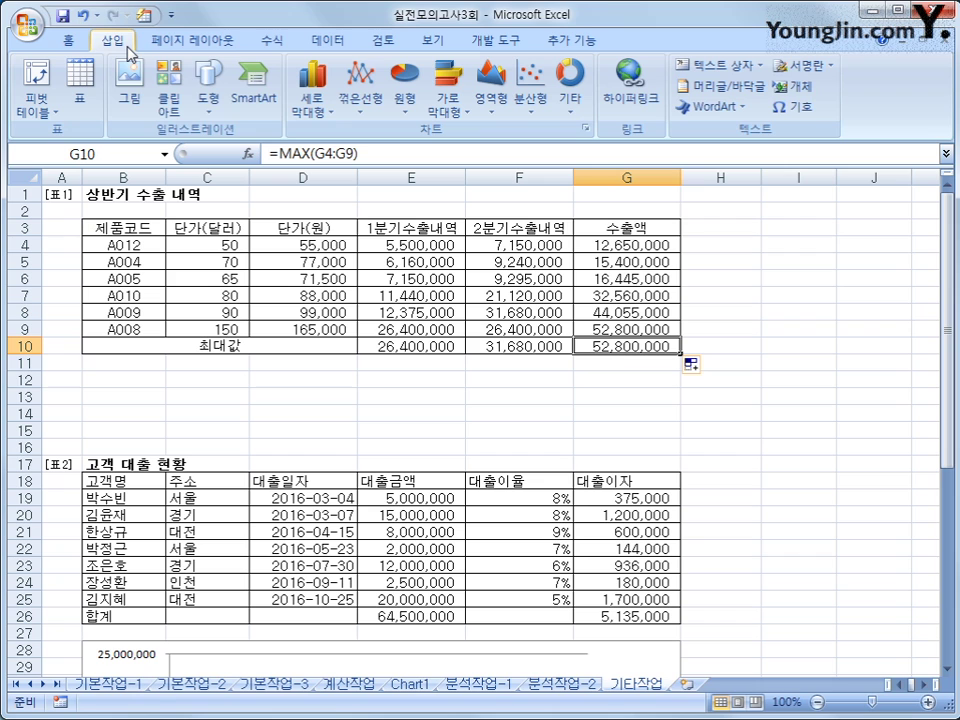
click(216, 110)
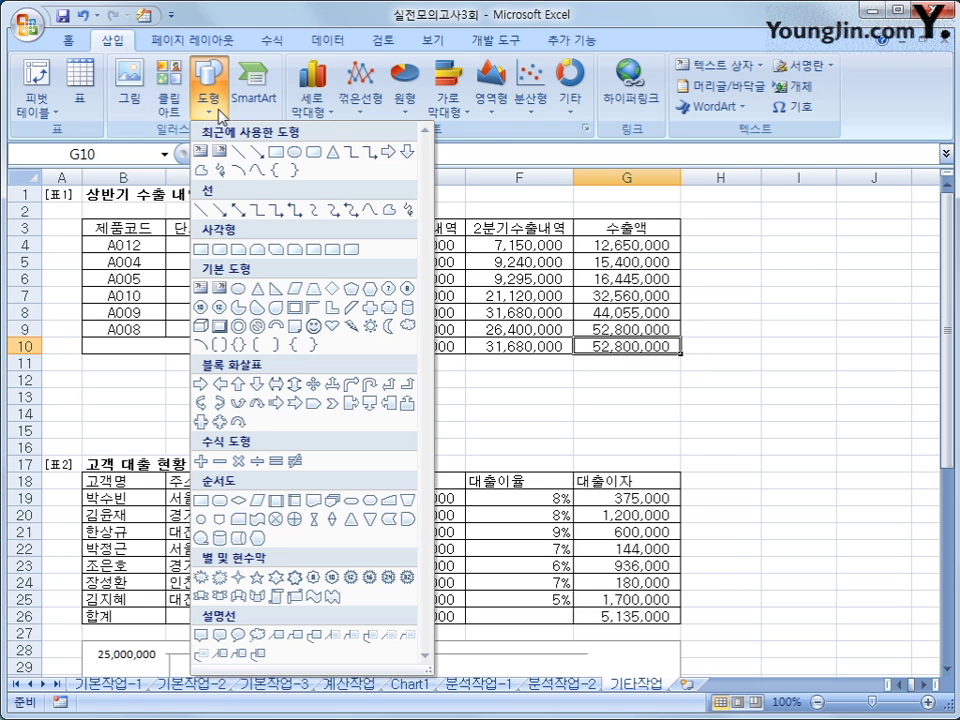
click(334, 288)
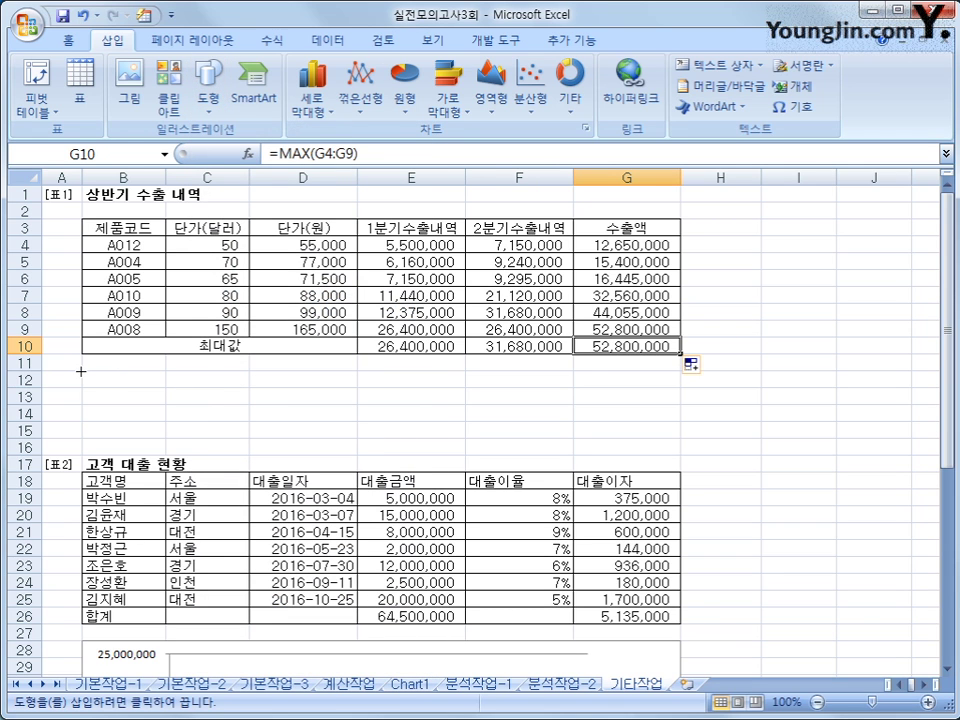
drag(80, 371, 220, 408)
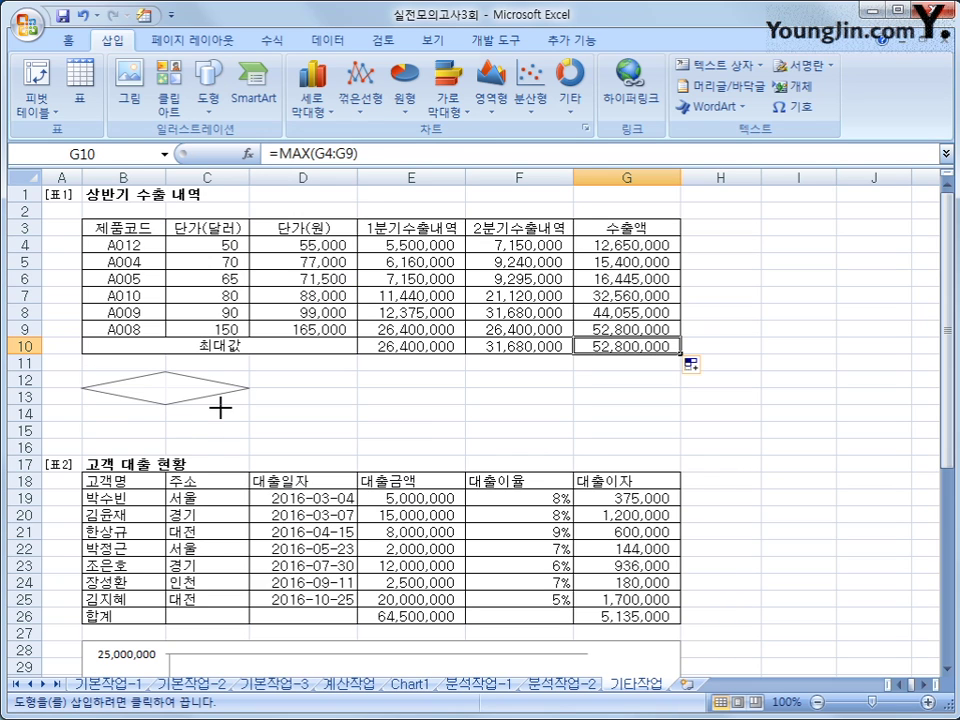
drag(220, 408, 220, 423)
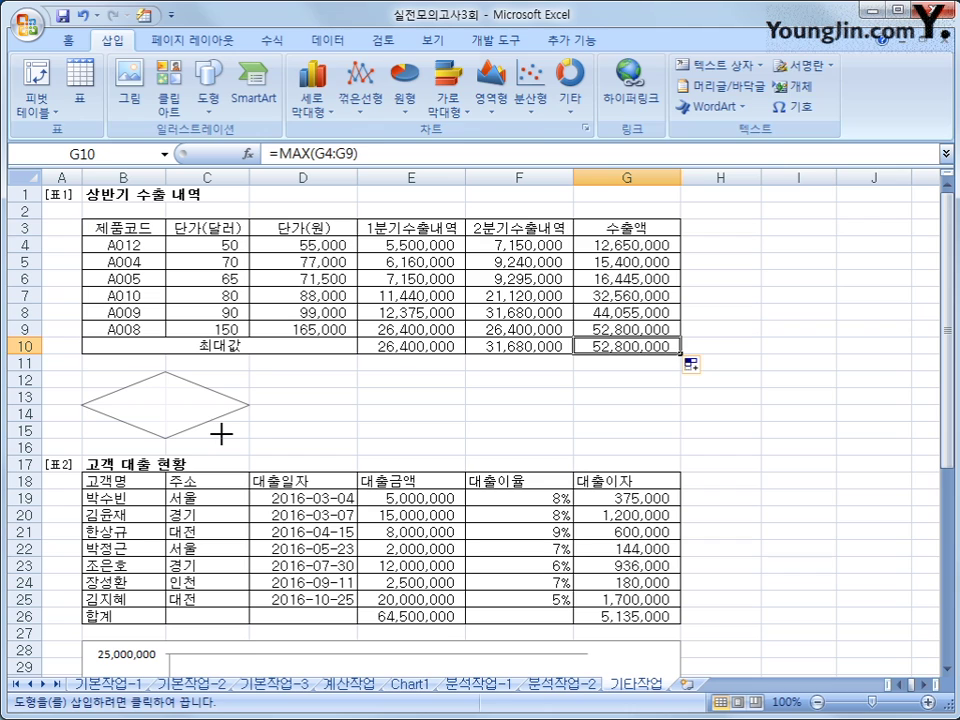
drag(221, 434, 221, 434)
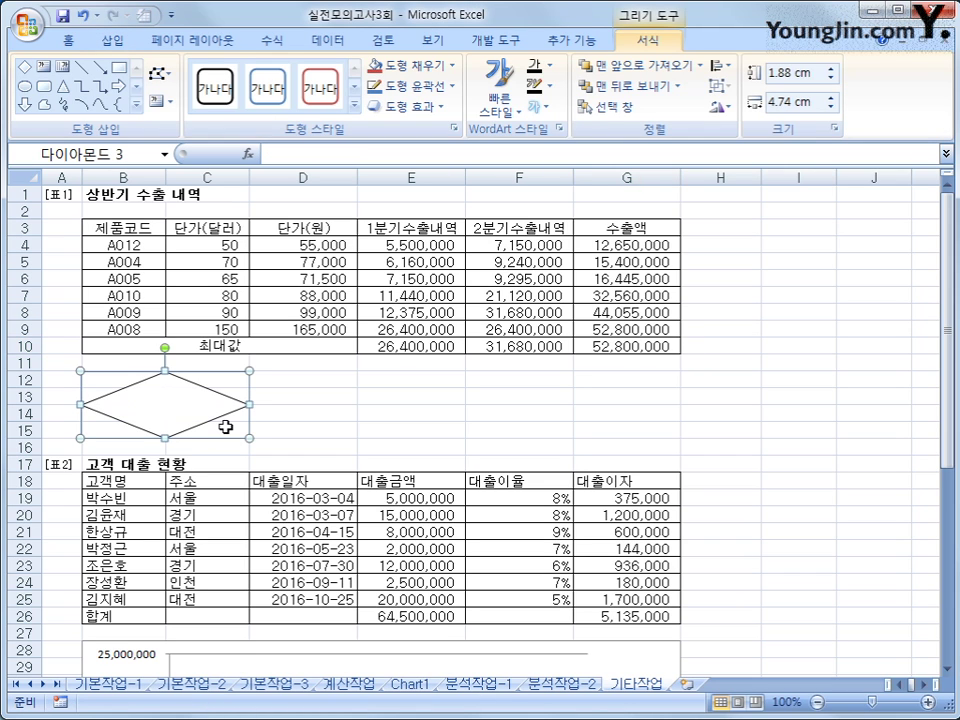
click(226, 427)
text(최대값)
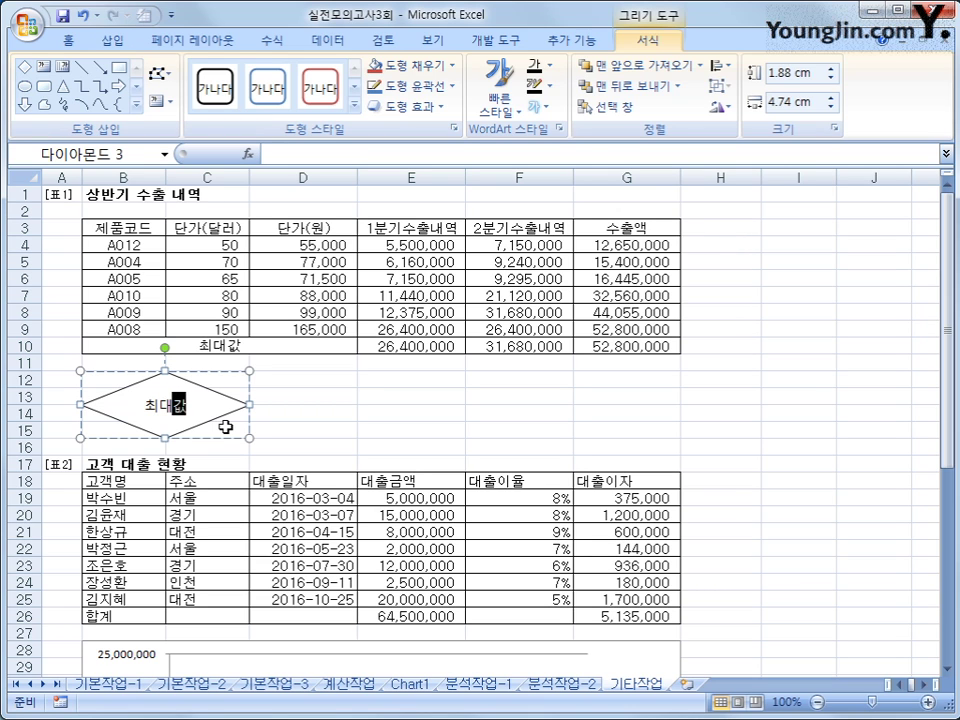
Step: Assign the 최대값 macro to the diamond shape and deselect the shape
click(246, 405)
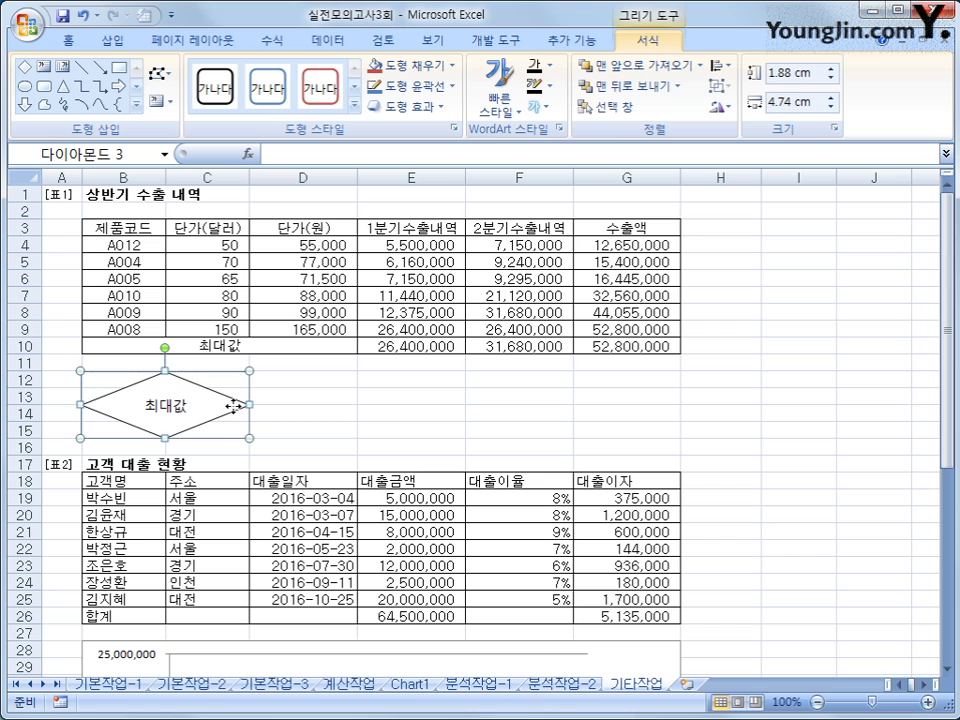
right_click(236, 408)
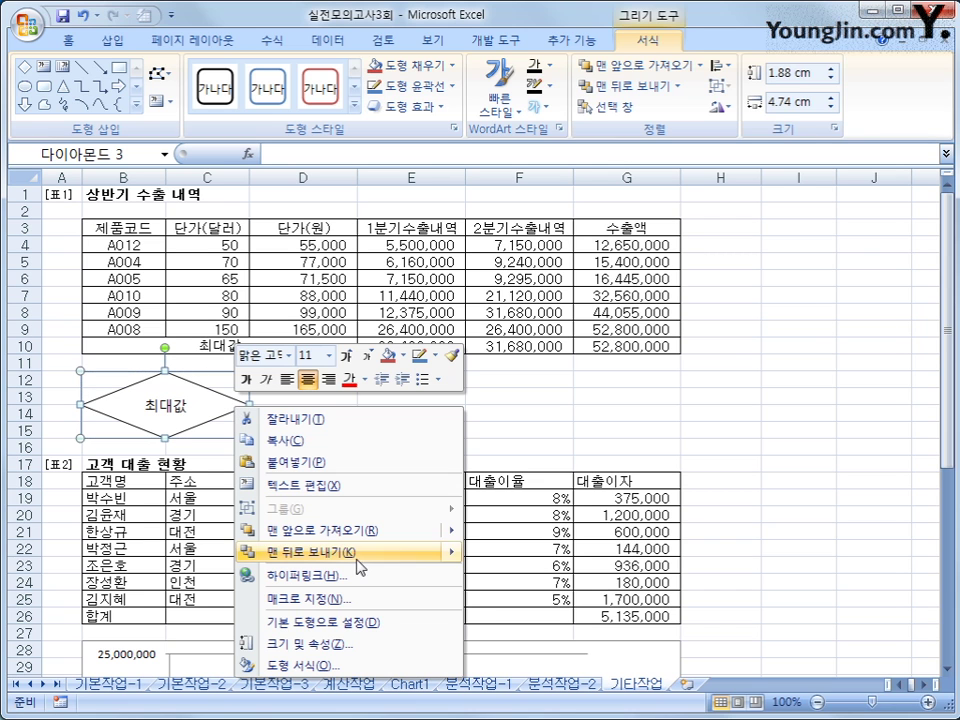
click(372, 600)
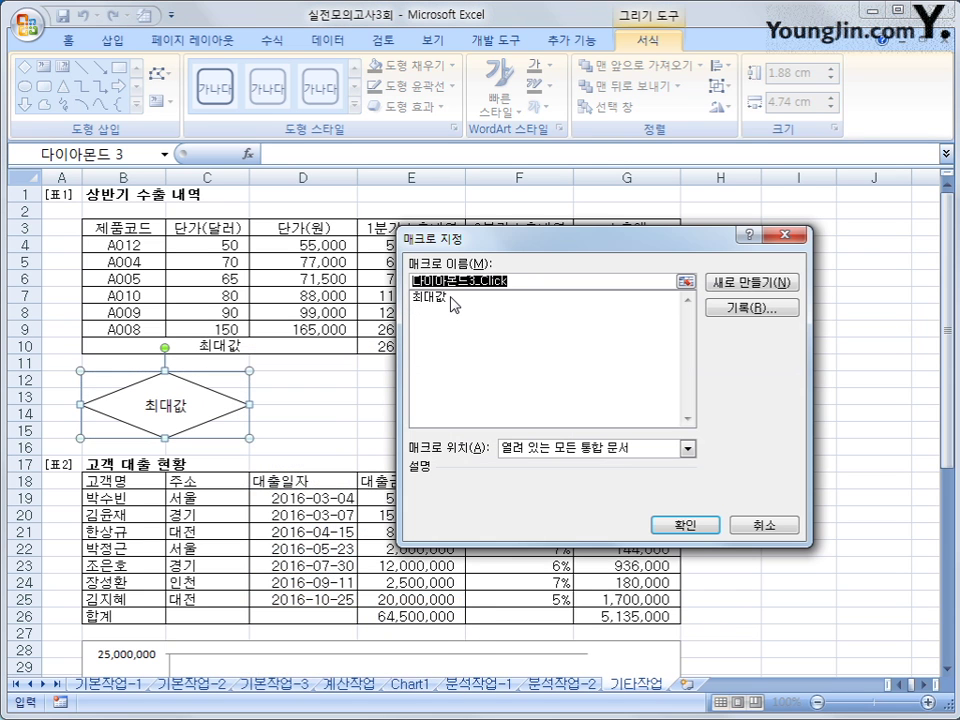
click(450, 298)
click(686, 525)
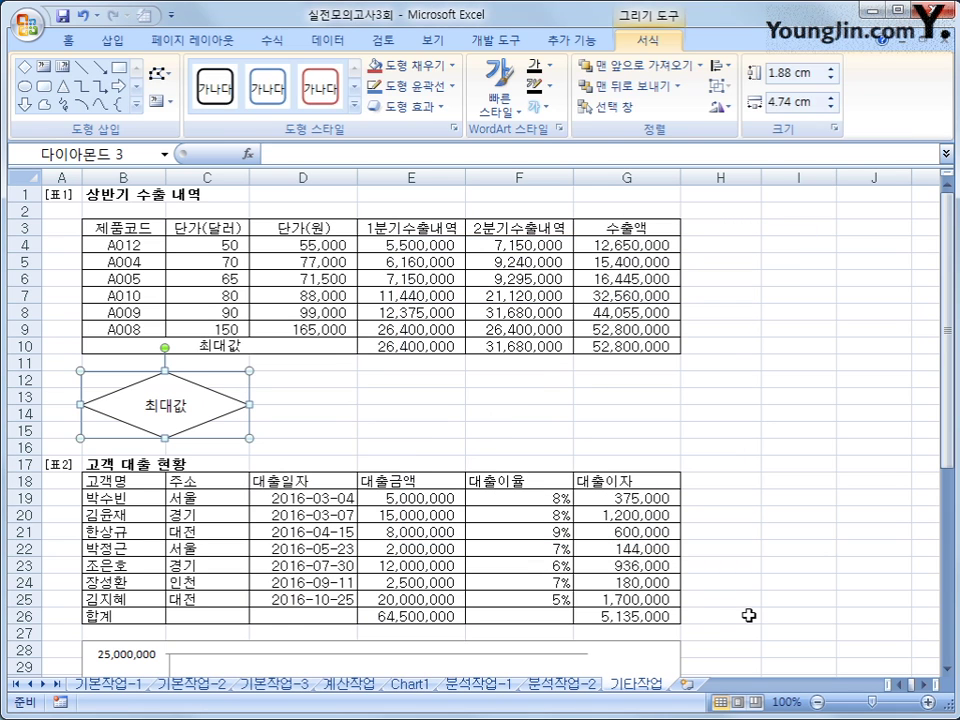
click(749, 616)
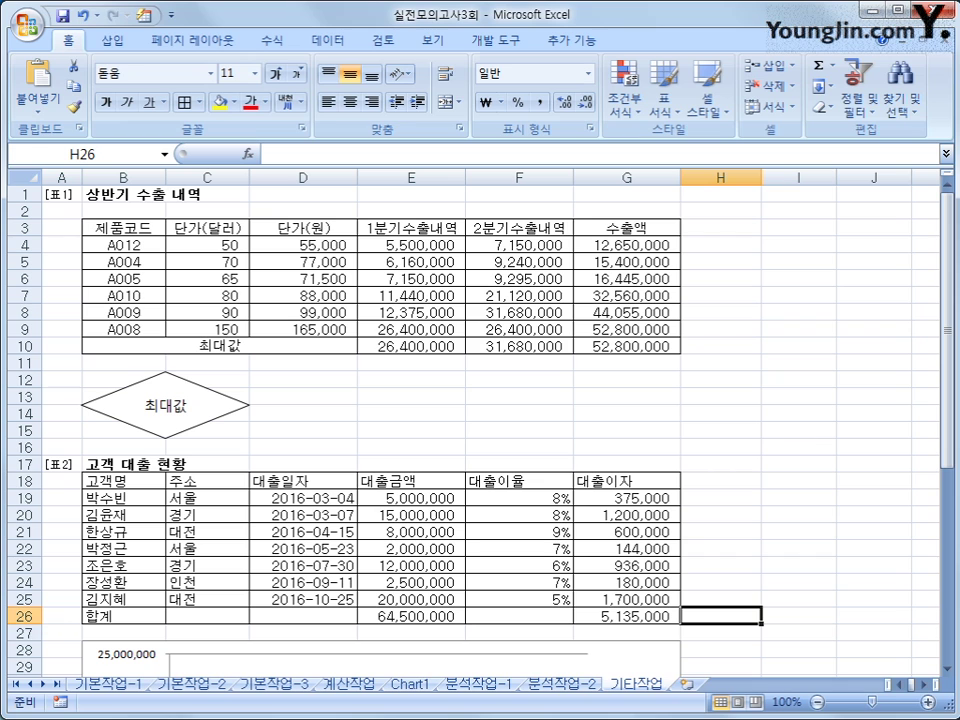
Step: Start recording a macro named 서식, stored in the current workbook
click(56, 703)
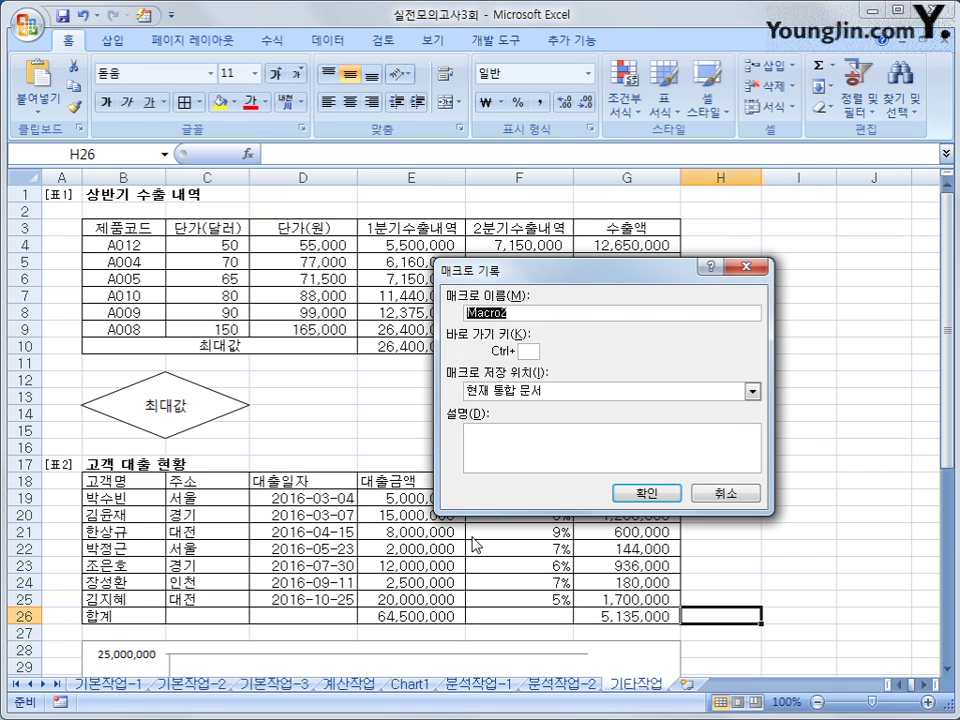
text(서식)
key(Return)
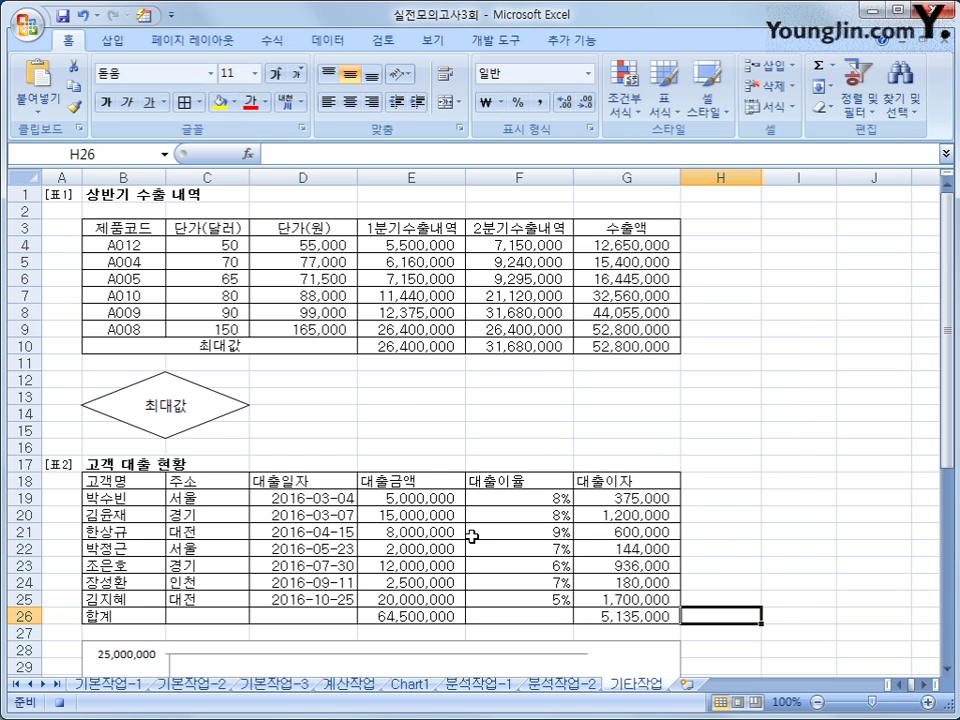
Step: Make the 표1 header cells B3:G3 bold with a yellow fill and stop recording the macro
drag(120, 228, 607, 224)
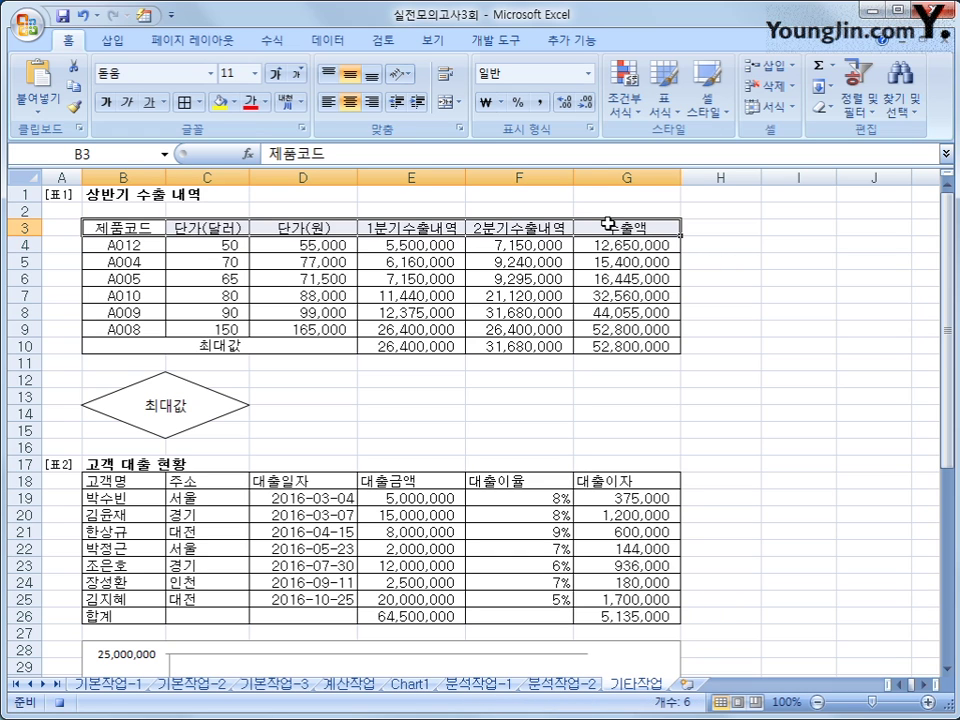
click(110, 103)
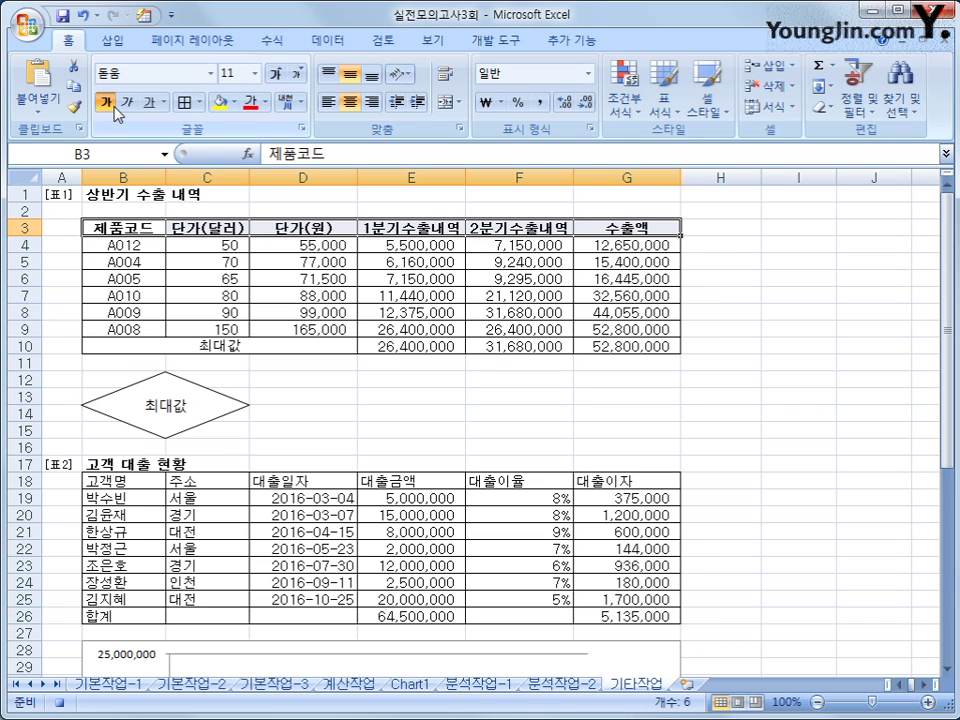
click(236, 103)
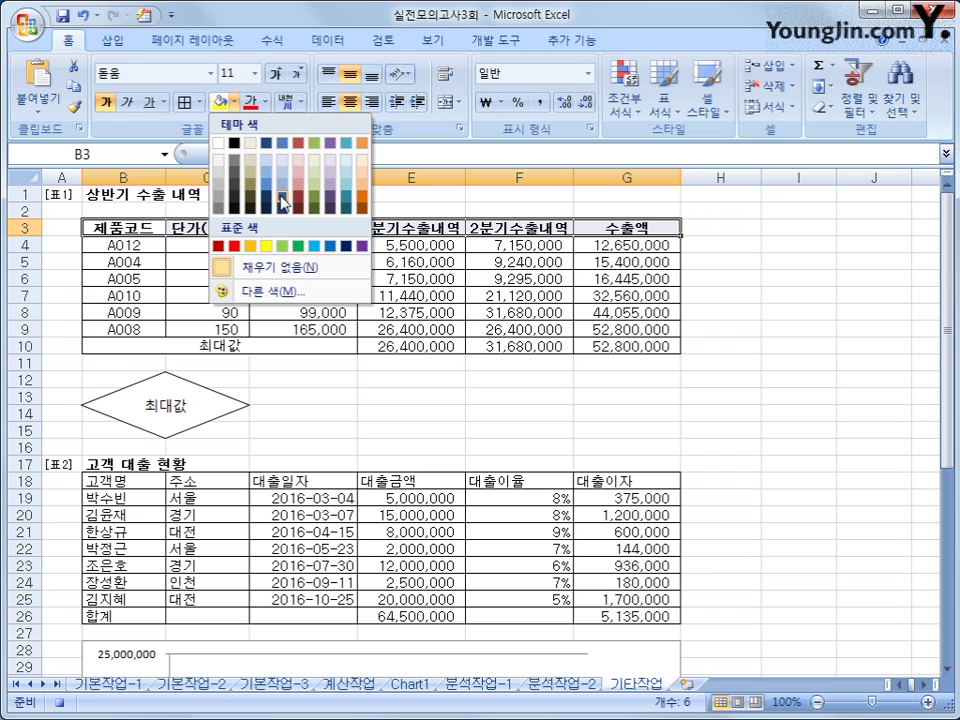
click(267, 246)
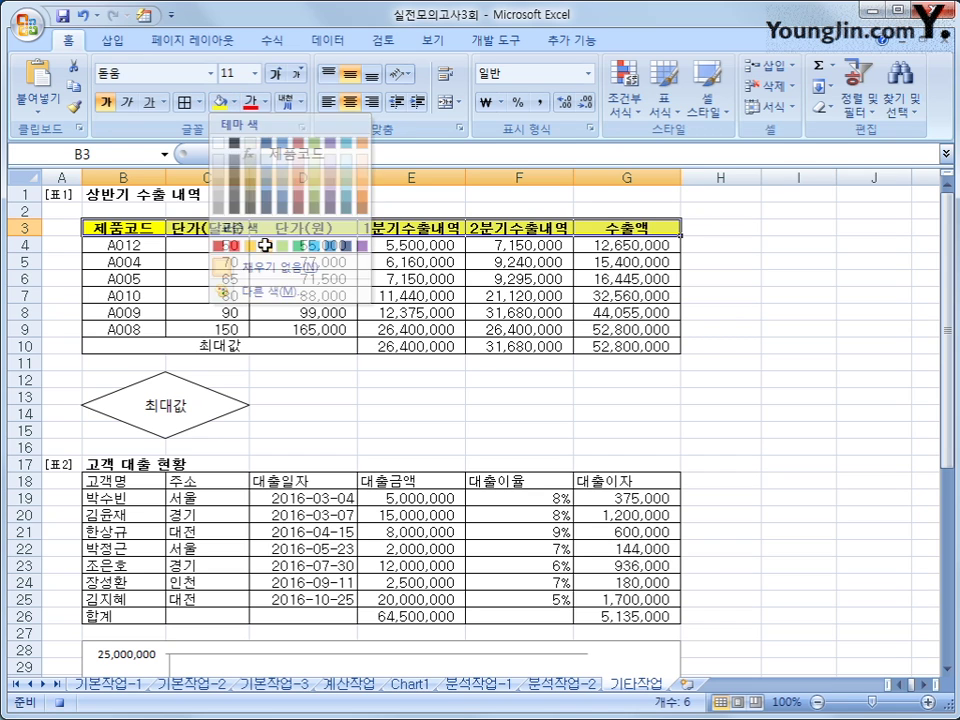
click(650, 228)
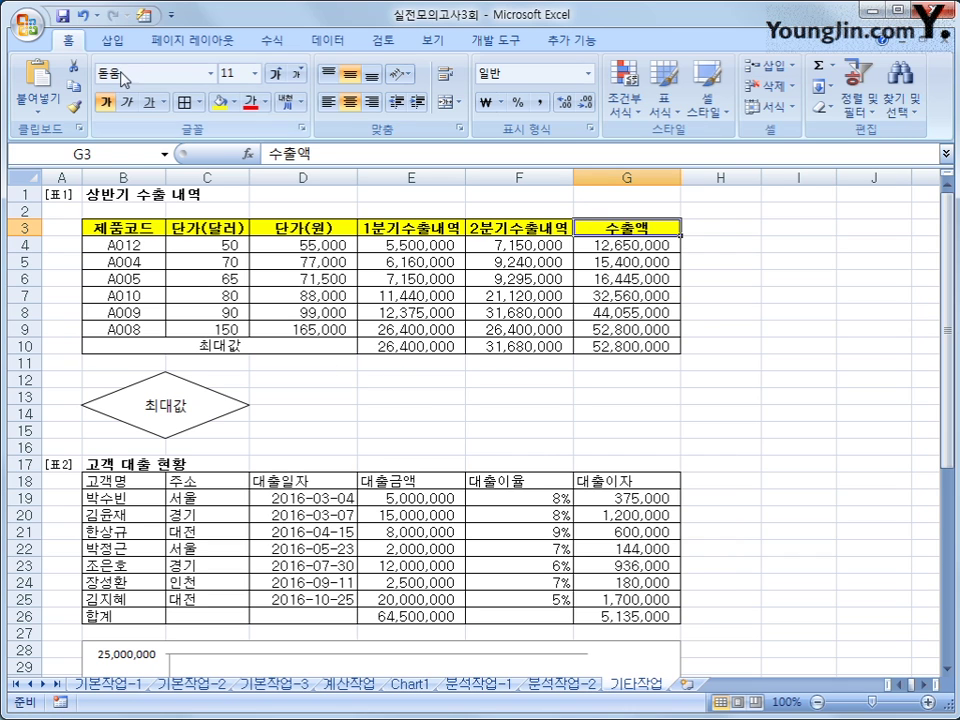
Step: Draw a cube about 1.91 cm high and 3.04 cm wide over E12:E15 and label it 서식
click(110, 40)
click(207, 95)
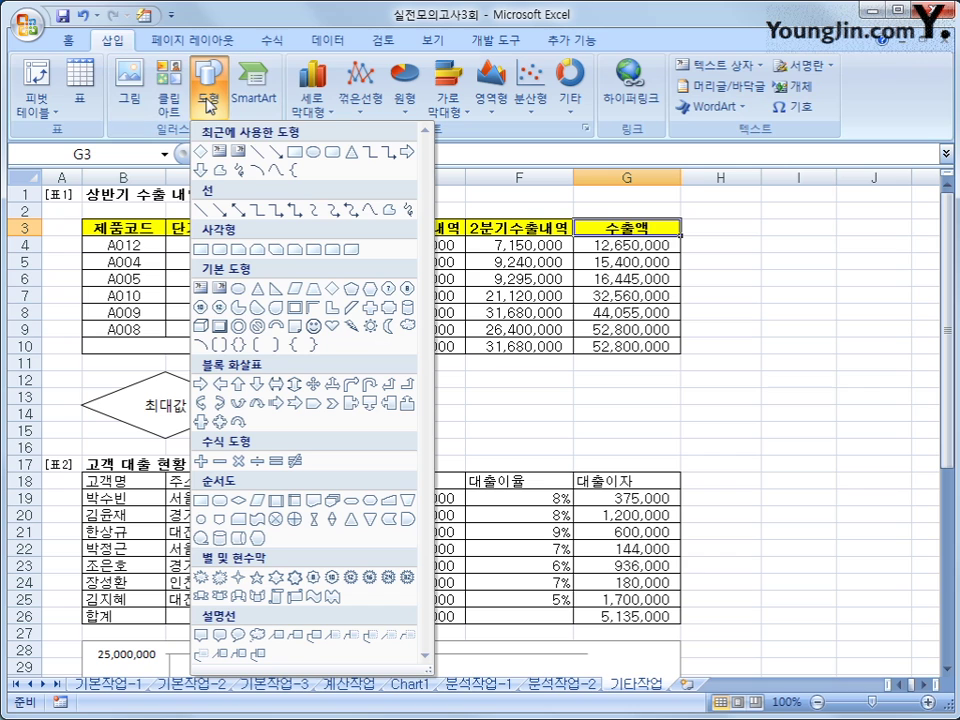
click(199, 328)
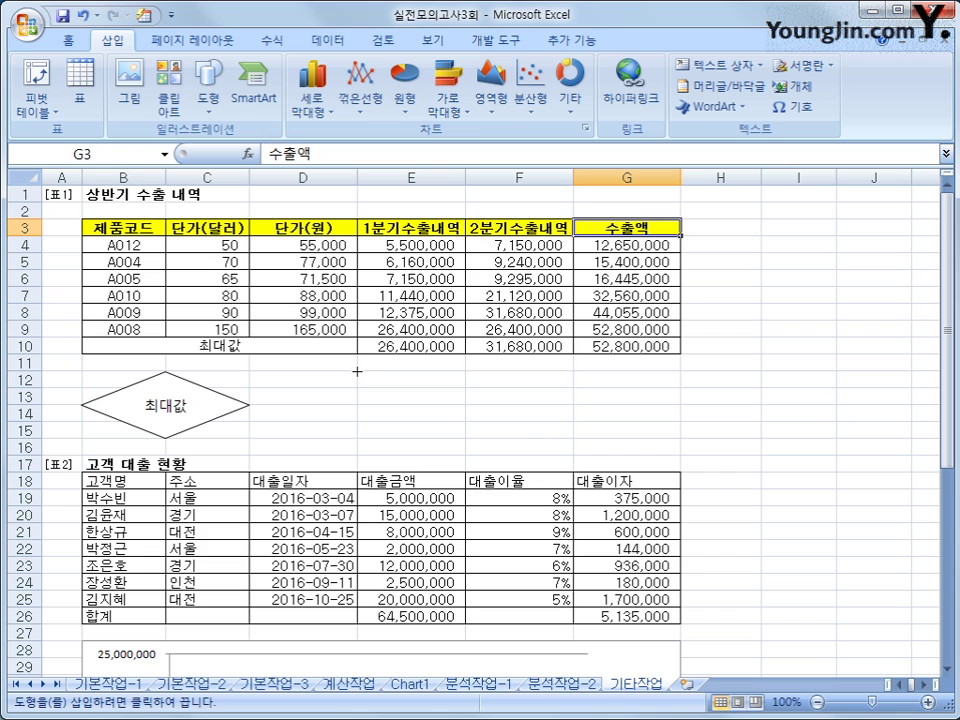
mouse_move(357, 371)
mouse_down()
mouse_move(574, 430)
mouse_move(573, 438)
mouse_move(433, 418)
mouse_move(433, 450)
mouse_move(432, 432)
mouse_up()
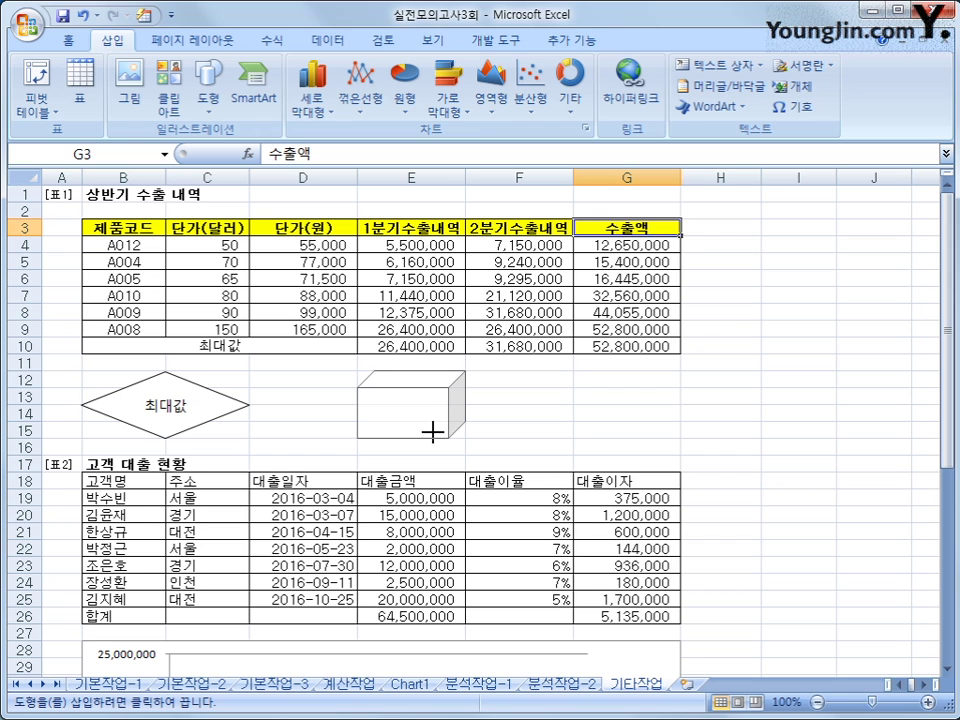
drag(432, 432, 433, 434)
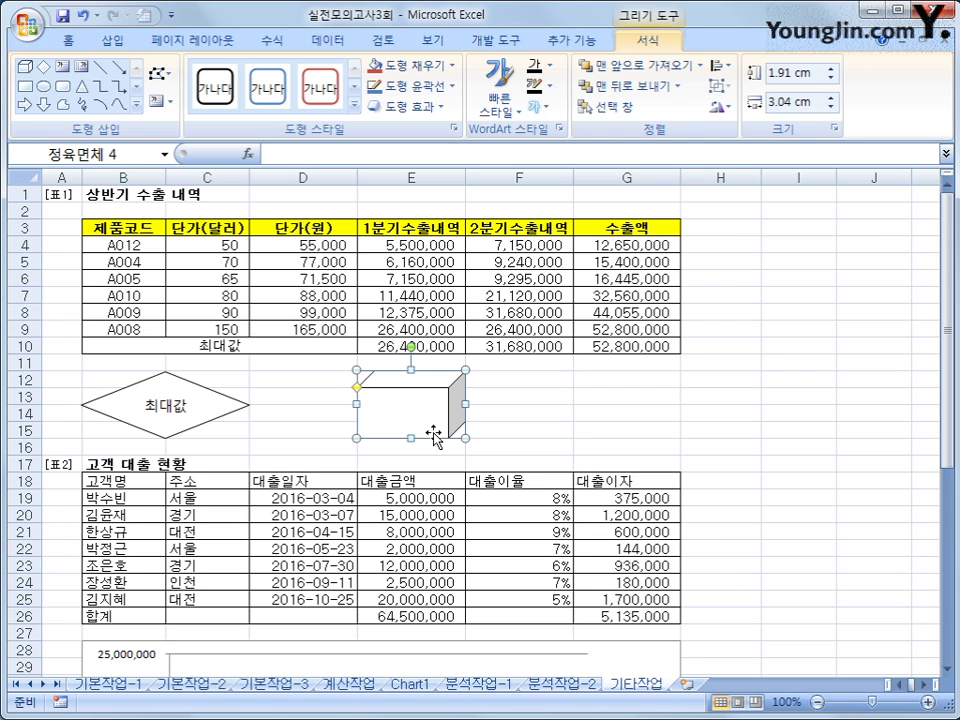
text(서식)
Step: Assign the 서식 macro to the cube shape and deselect the shape
click(433, 432)
right_click(438, 406)
click(588, 602)
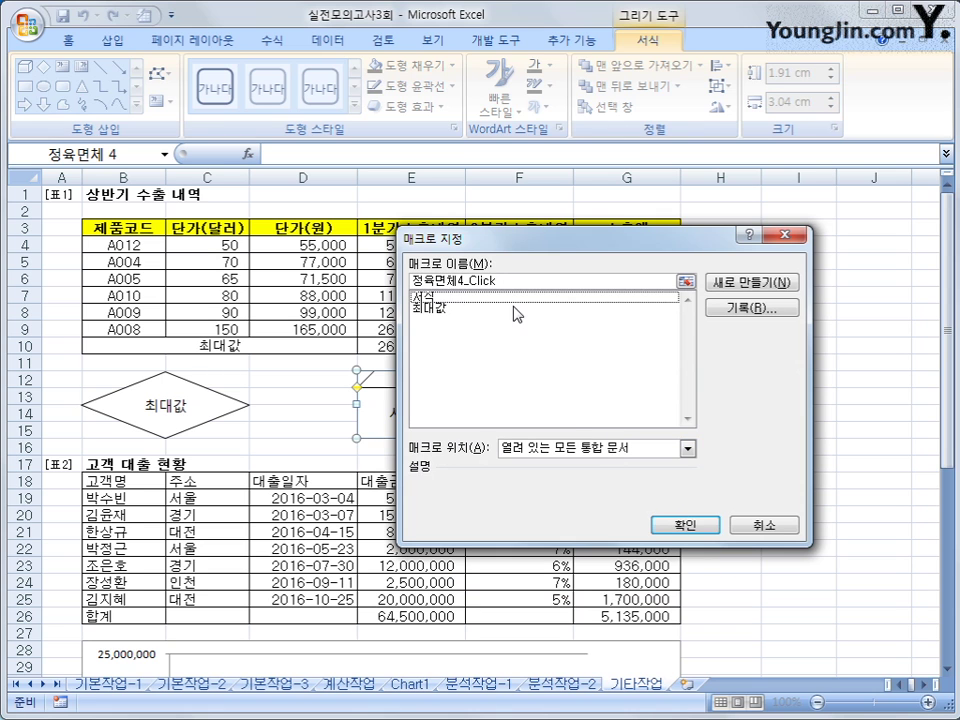
click(440, 297)
click(686, 527)
click(780, 547)
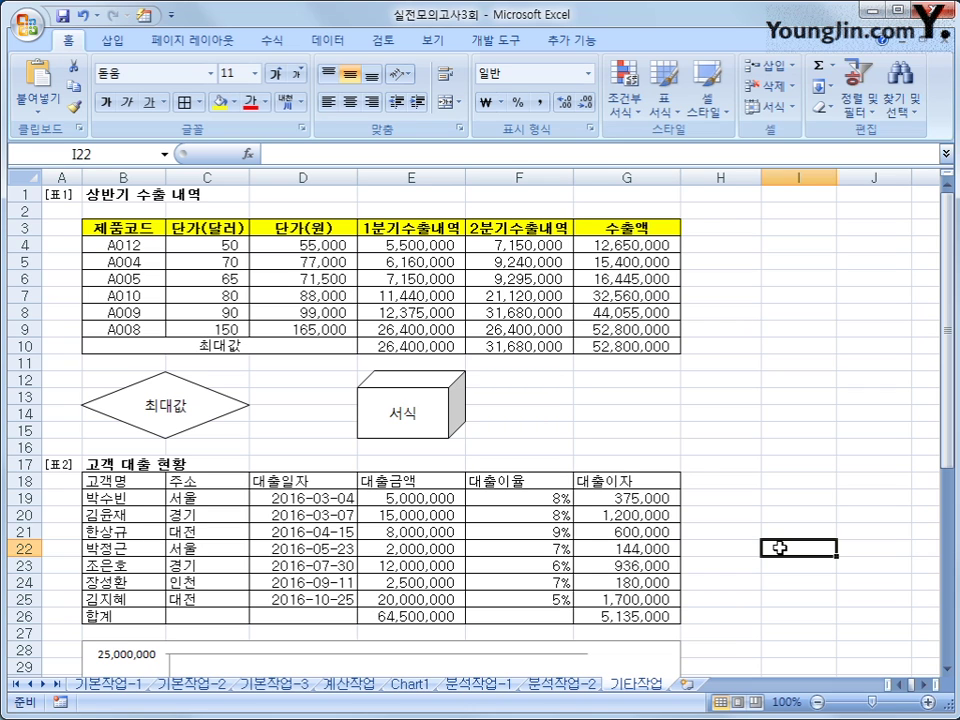
Step: Change the 대출이자 series in the chart below 표2 to a line chart with markers
scroll(780, 547, down, 6)
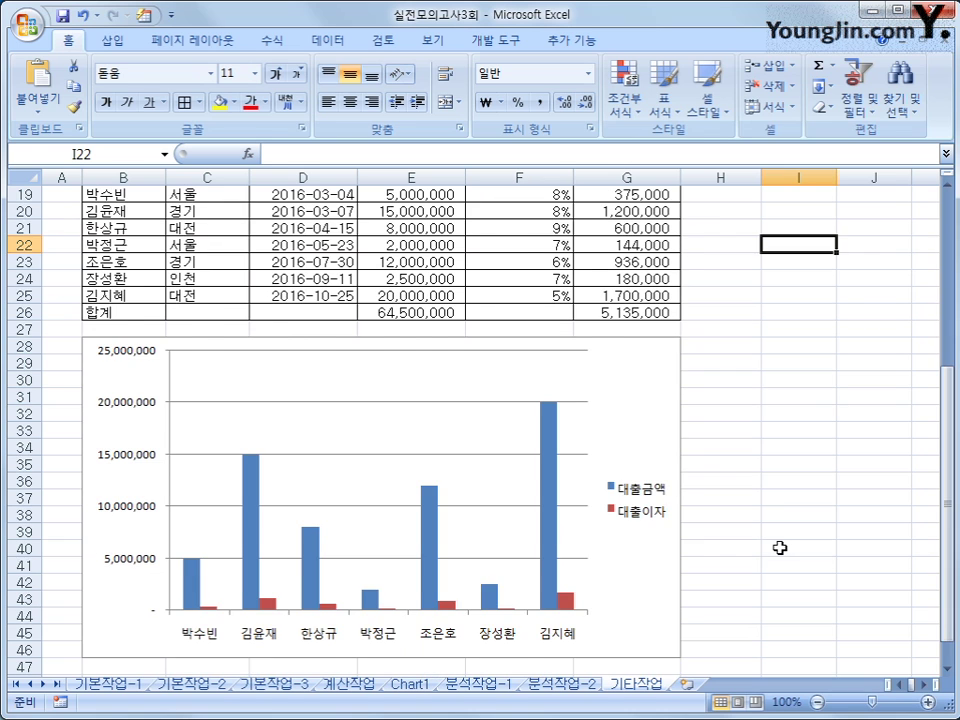
scroll(780, 547, up, 1)
scroll(780, 547, down, 1)
scroll(780, 547, down, 1)
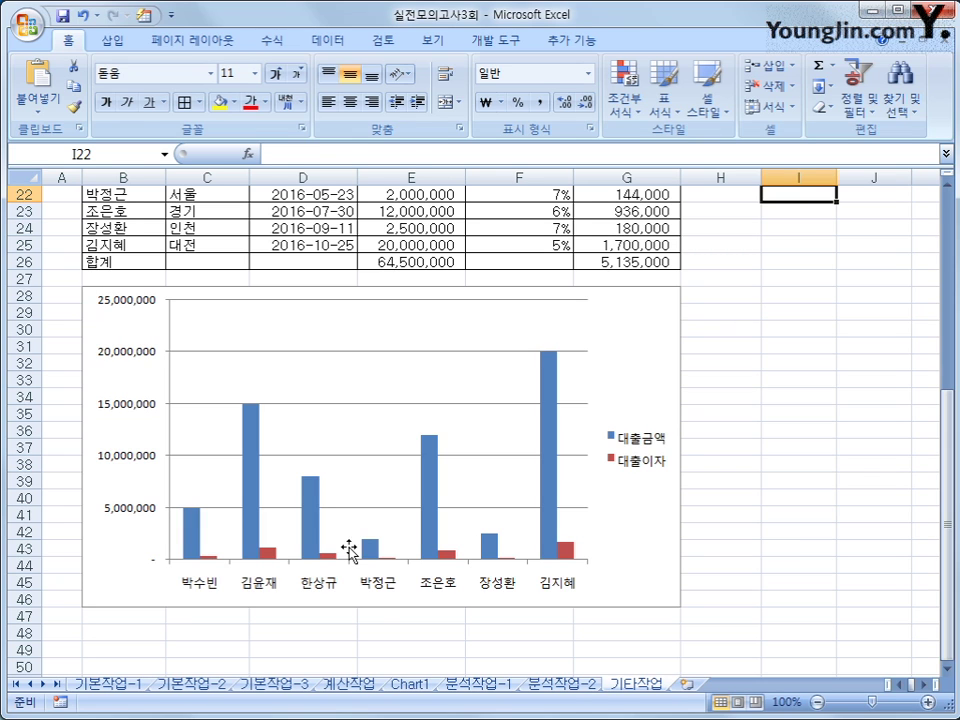
click(270, 552)
mouse_move(275, 559)
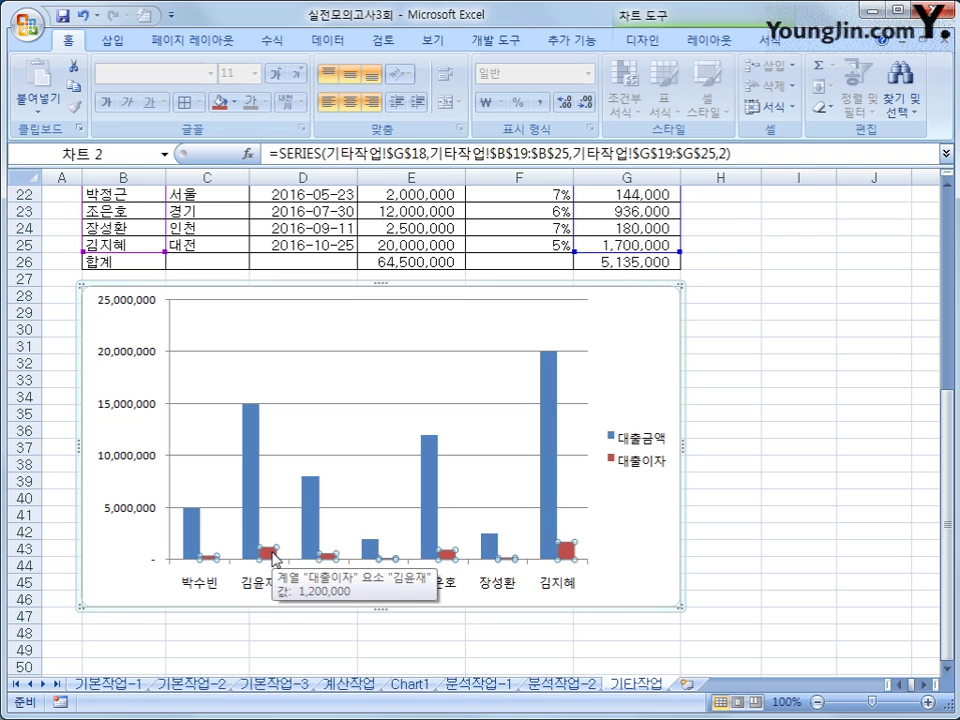
right_click(275, 558)
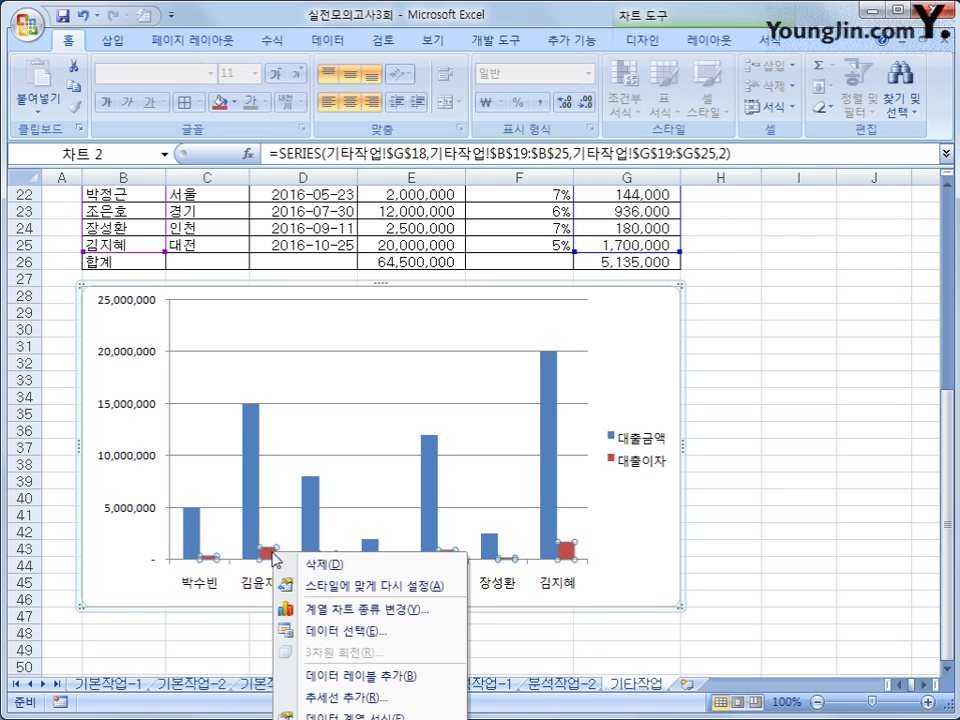
click(437, 616)
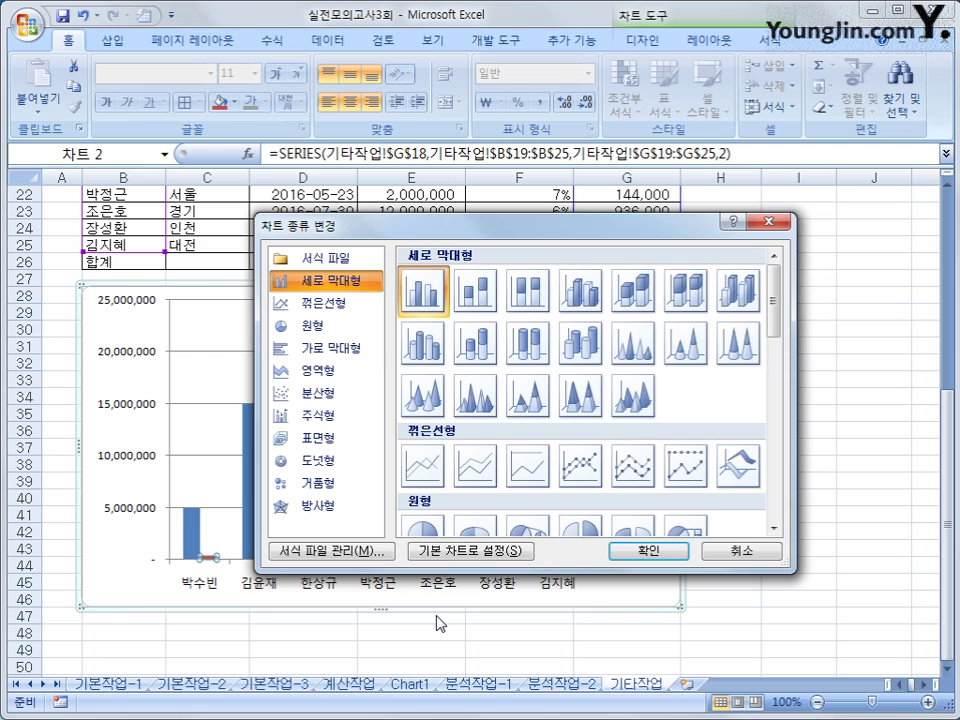
click(597, 480)
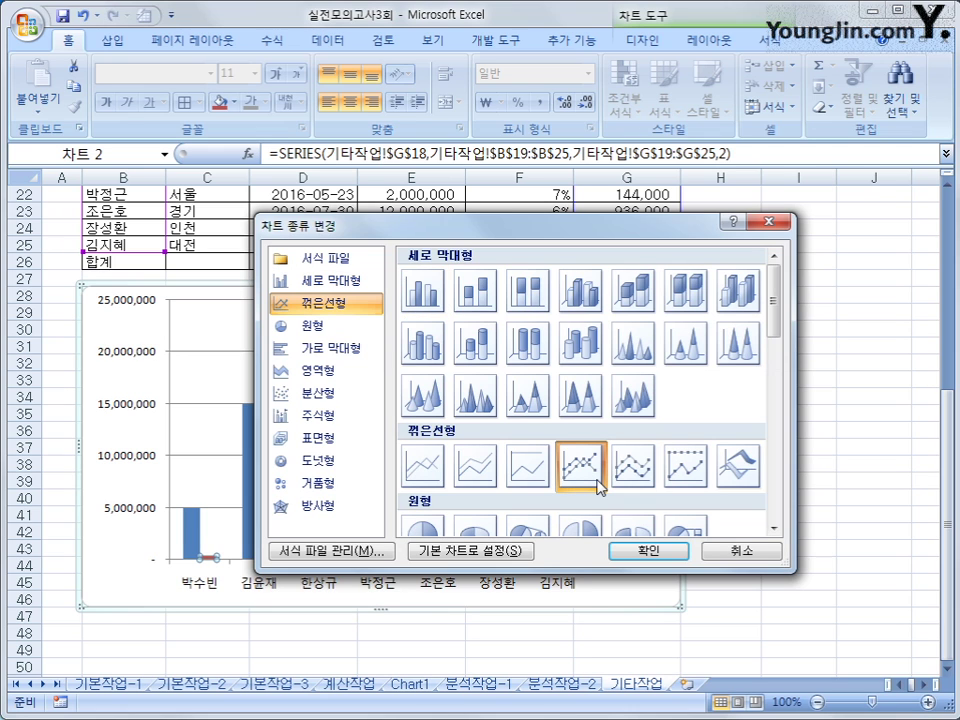
click(634, 550)
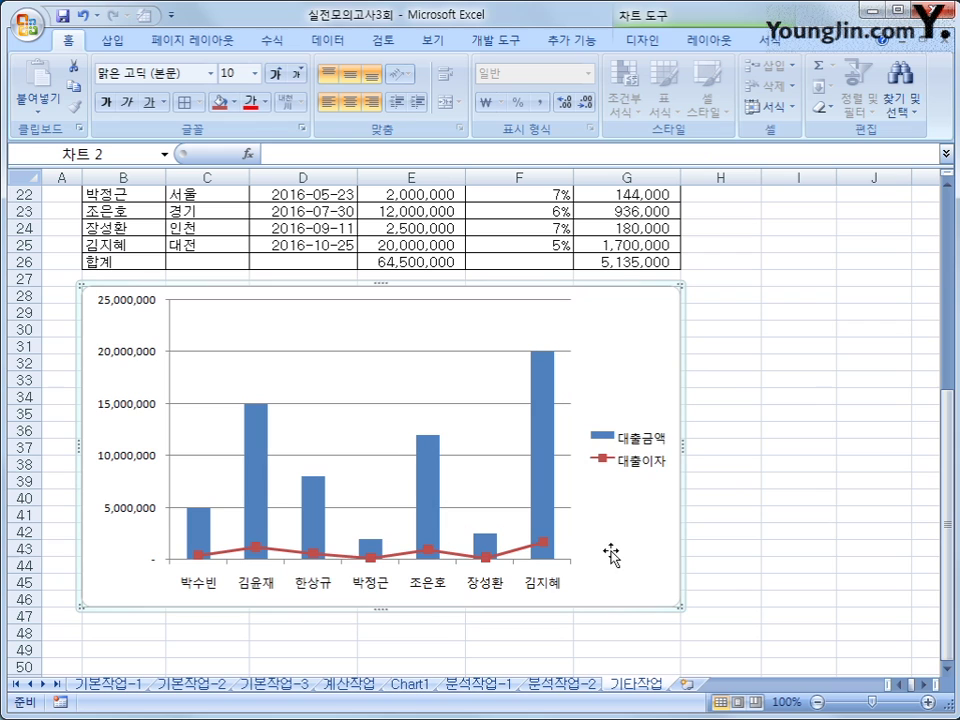
Step: Plot the 대출이자 line series on the secondary axis
click(370, 556)
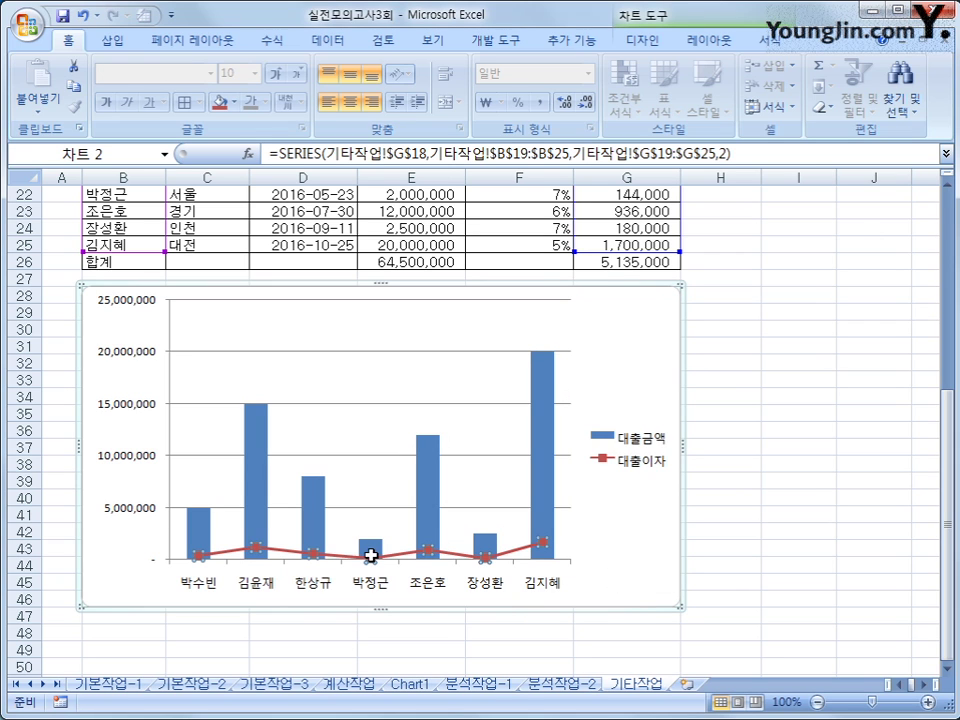
scroll(383, 555, down, 1)
scroll(383, 555, down, 1)
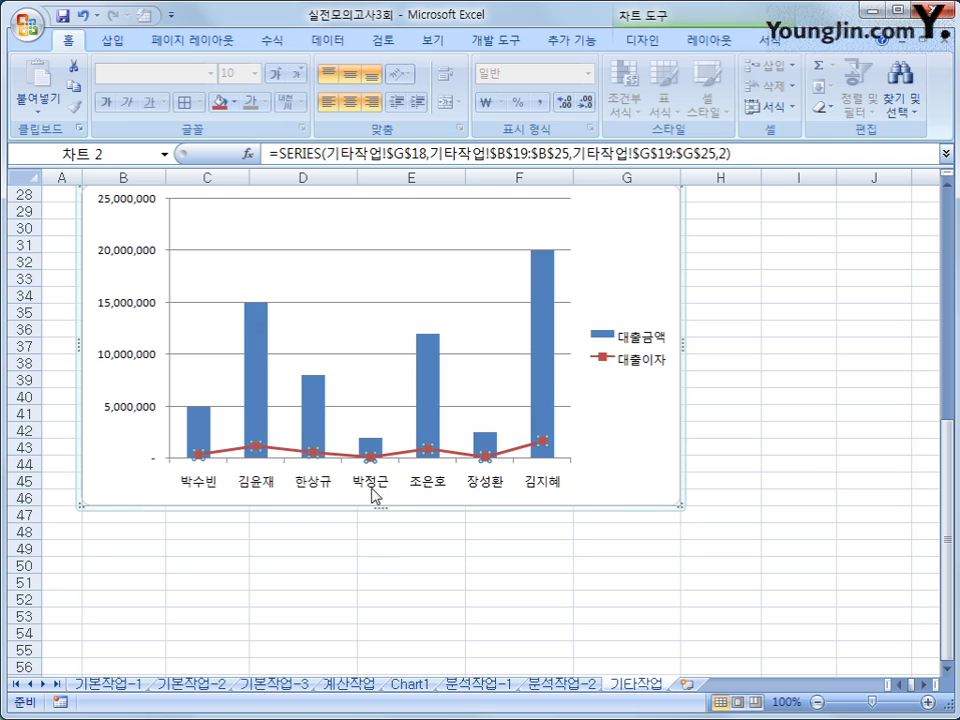
right_click(371, 457)
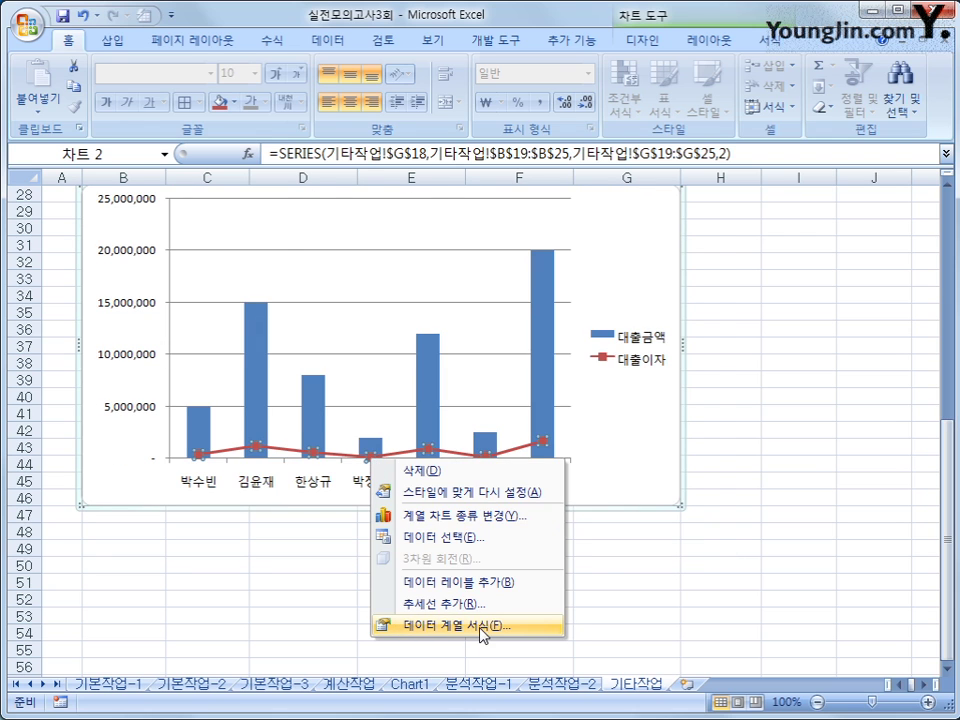
click(480, 627)
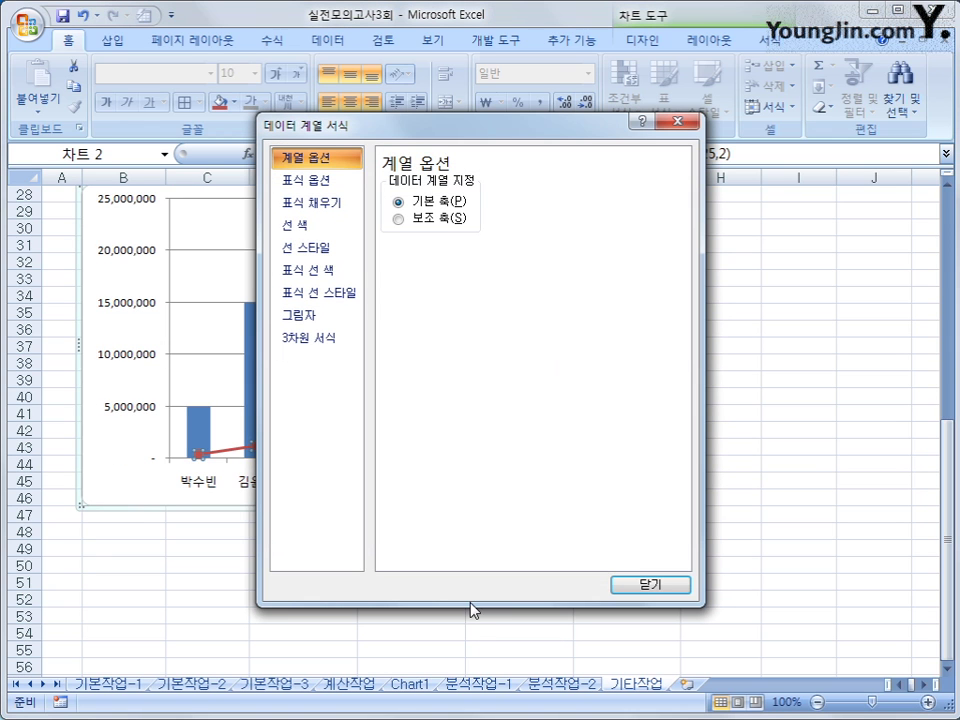
click(446, 222)
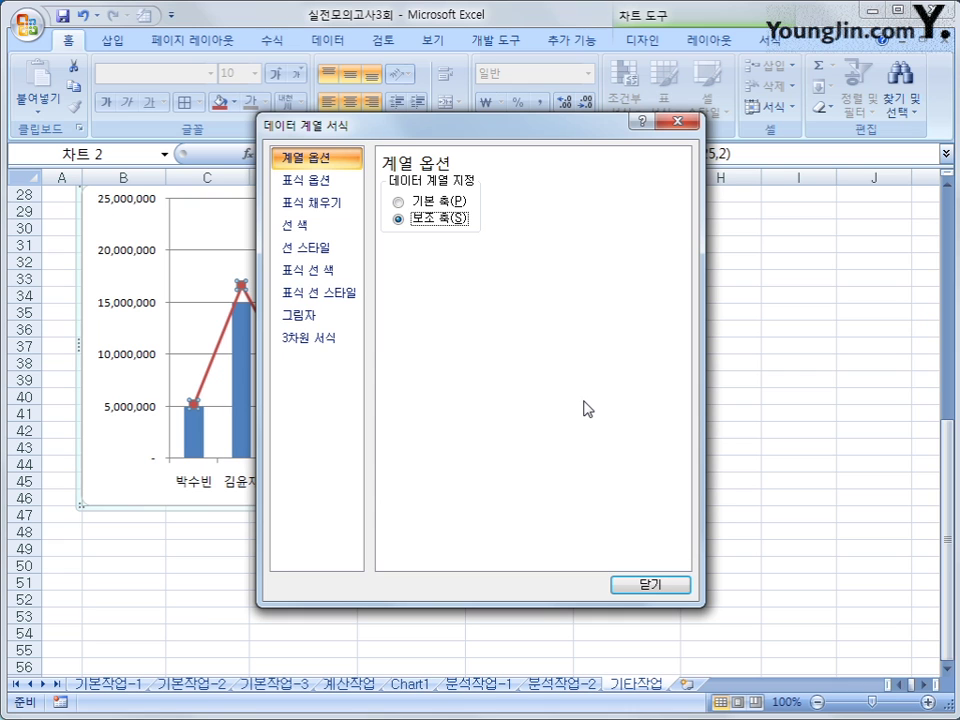
click(635, 588)
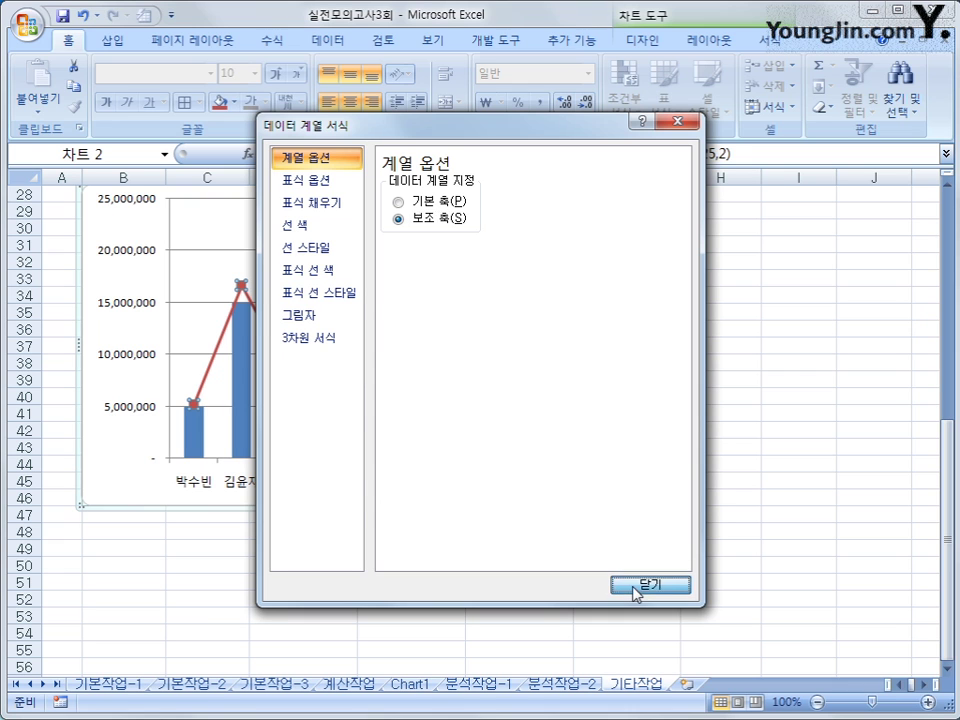
scroll(574, 381, up, 1)
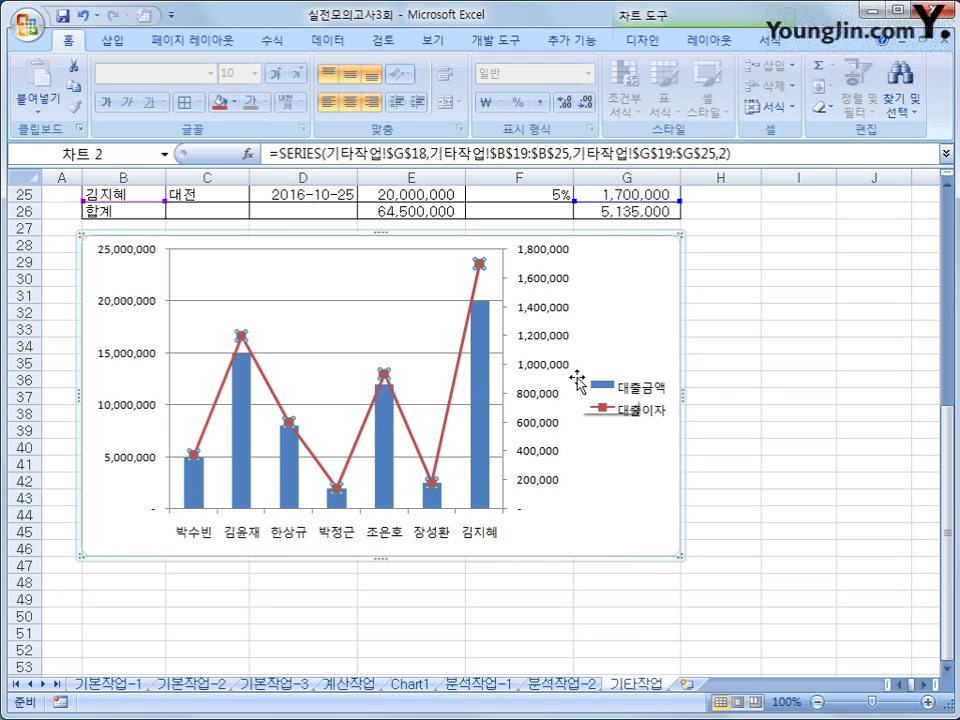
Step: Add a title above the chart reading 서울 경기 고객별 대출 현황
click(641, 326)
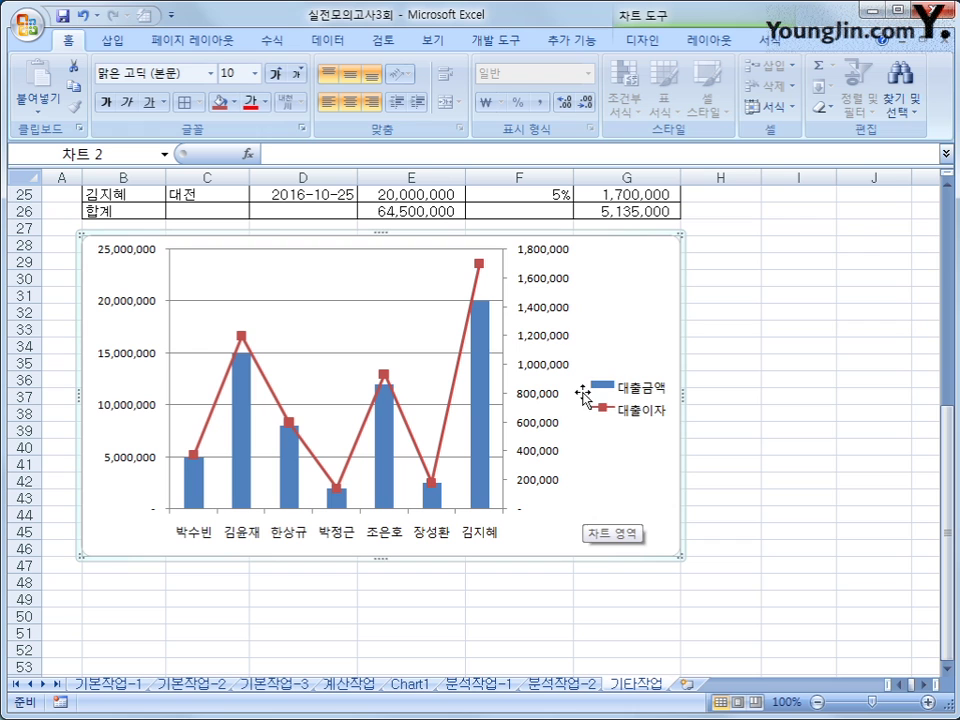
click(708, 42)
click(318, 112)
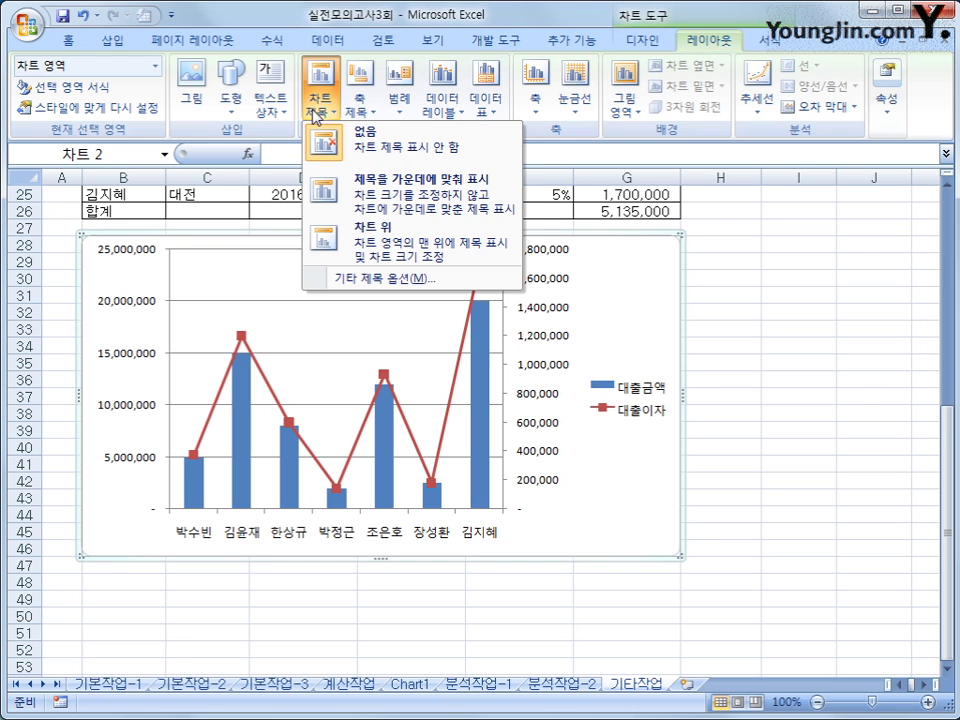
click(350, 246)
click(342, 262)
drag(338, 268, 428, 282)
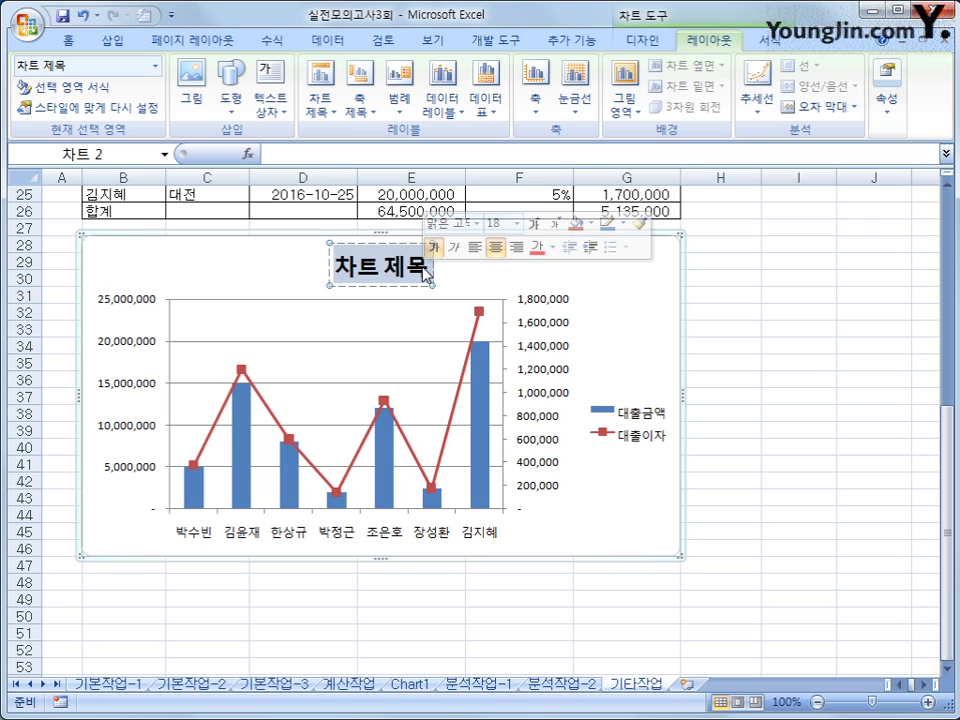
text(서울 경기)
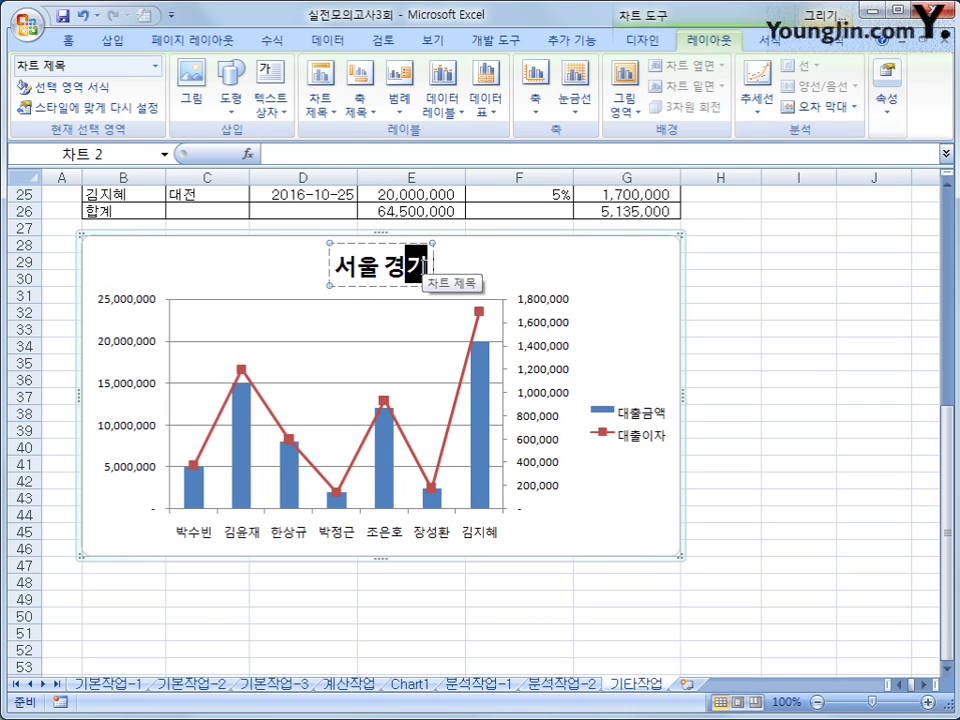
text( 고객별 대출)
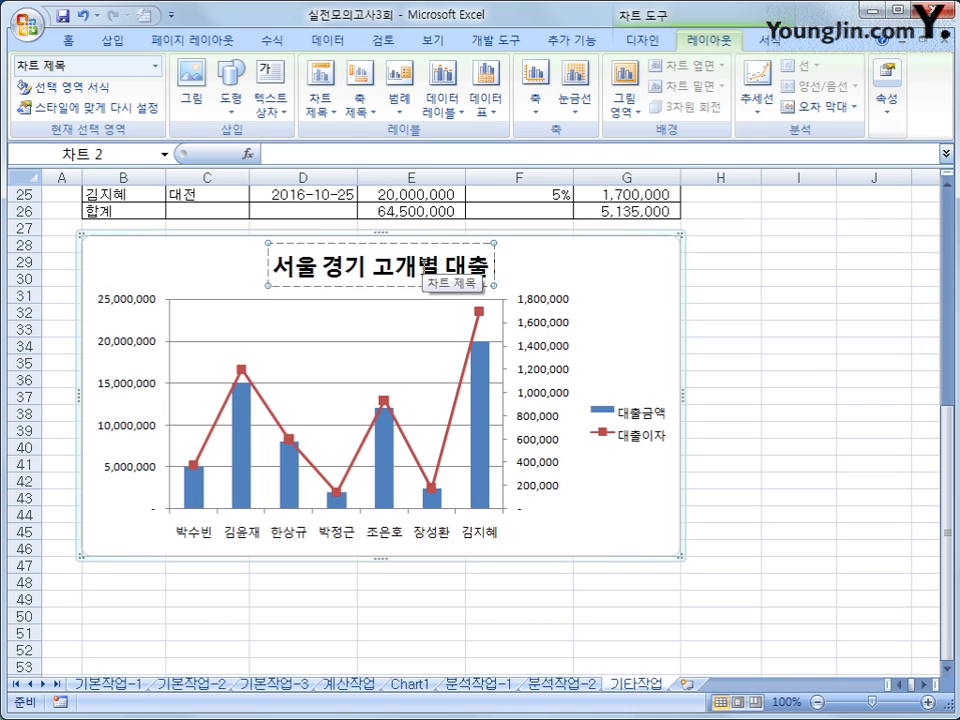
text( 현황)
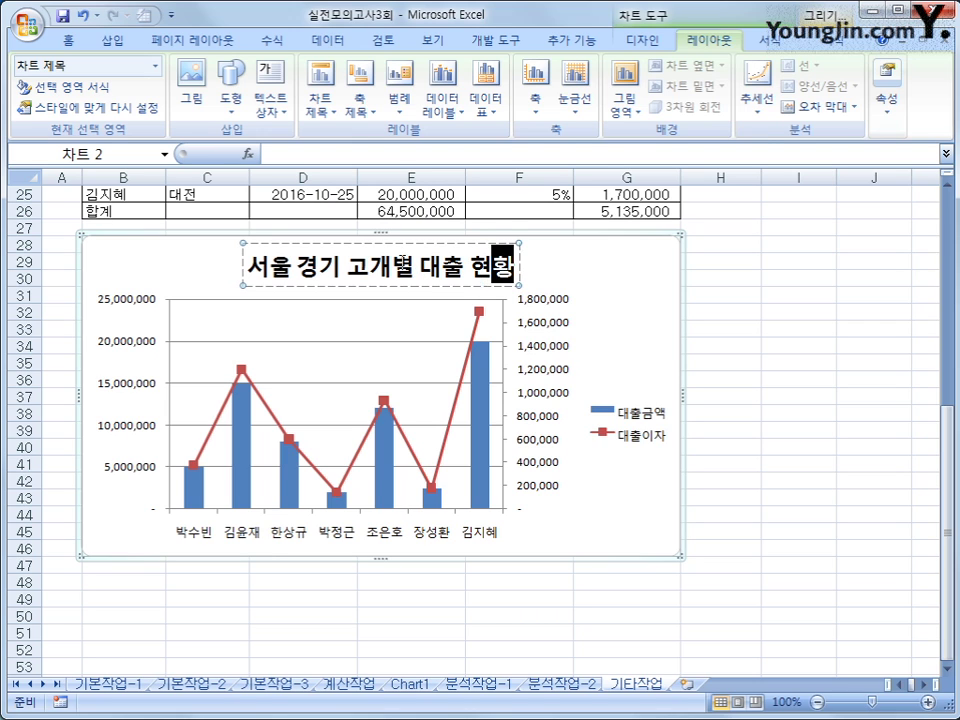
click(390, 267)
key(BackSpace)
text(객)
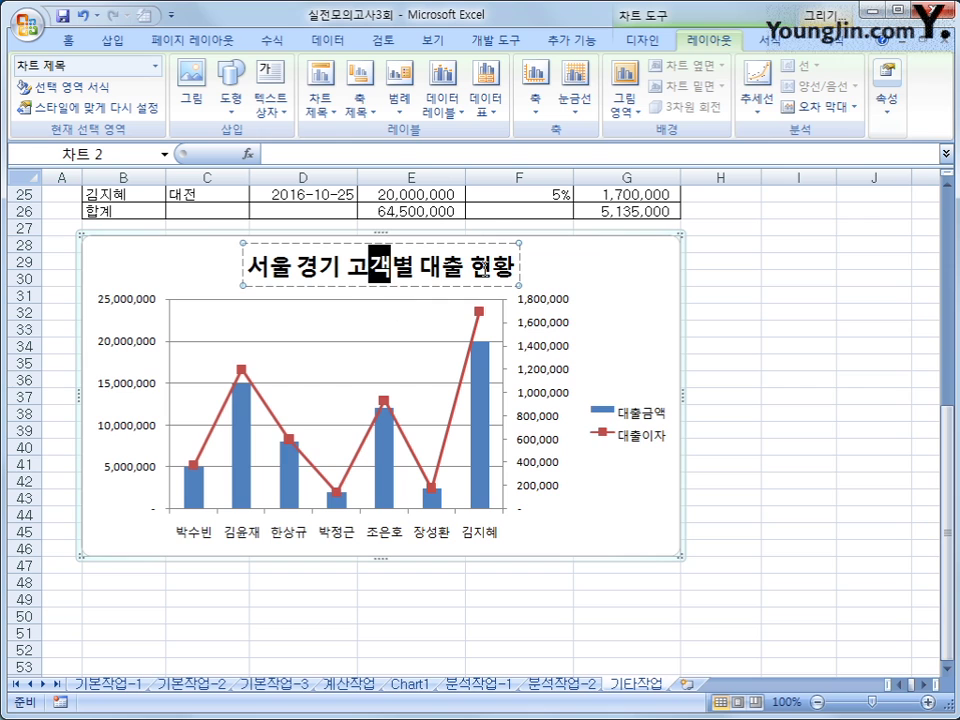
Step: Set the chart title's font to 굴림체 at size 14
right_click(521, 270)
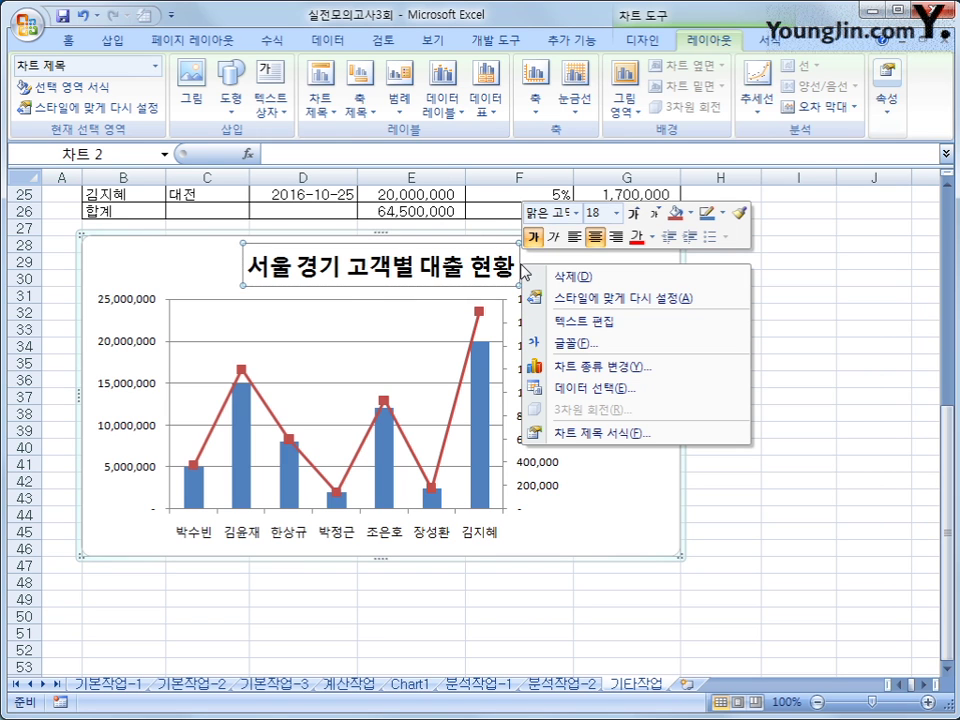
click(577, 213)
drag(778, 255, 784, 381)
click(632, 349)
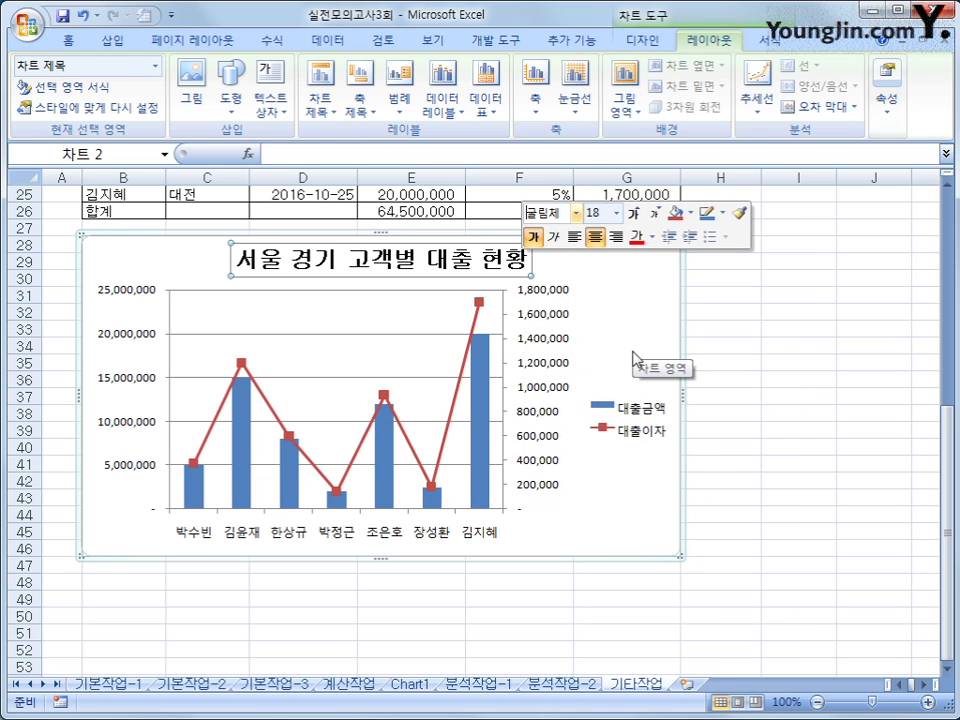
click(617, 213)
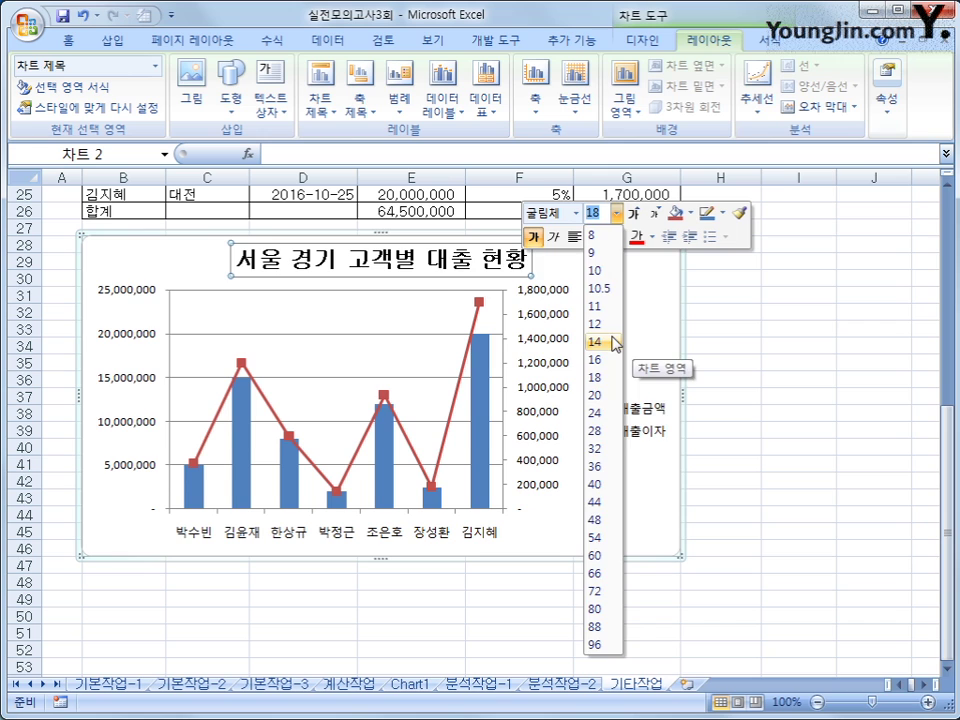
click(603, 342)
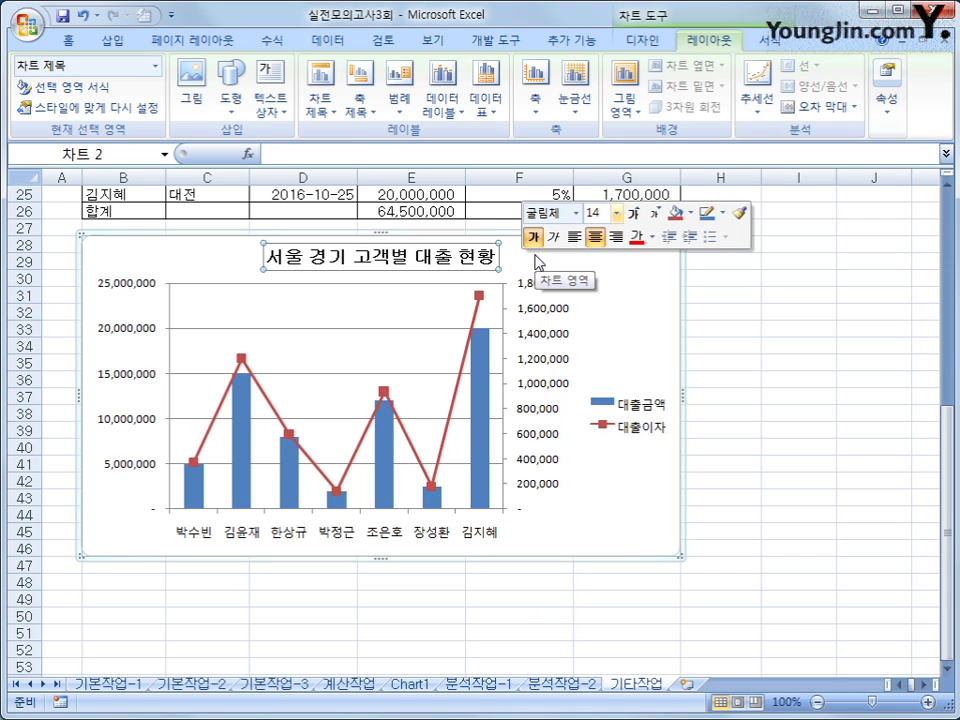
Step: Add a vertical-text title reading 대출금액 to the primary vertical axis
click(361, 105)
mouse_move(372, 158)
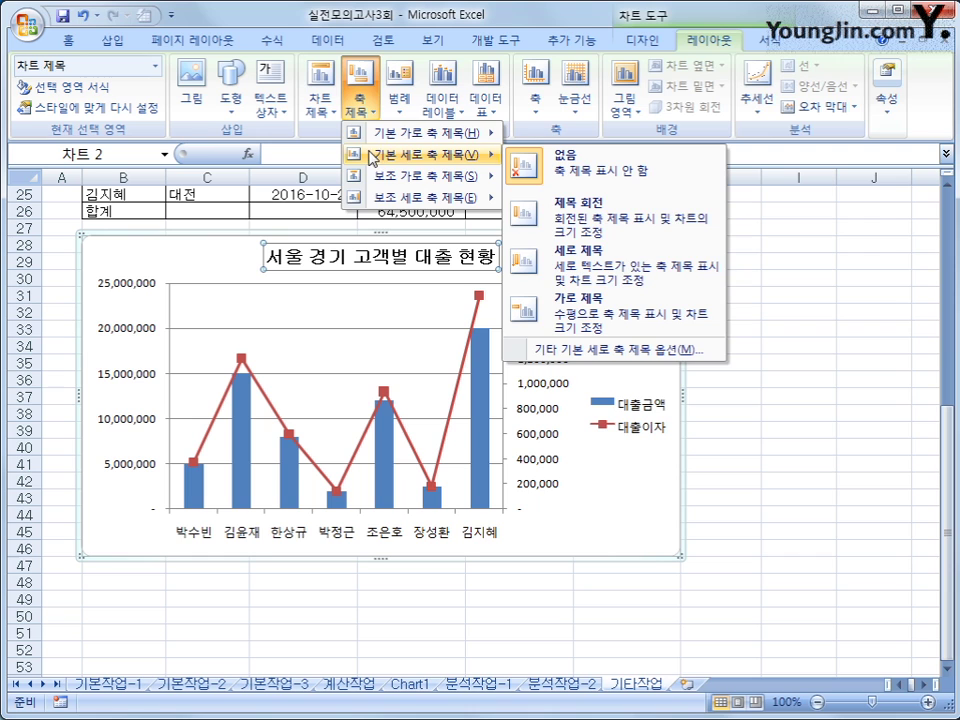
click(600, 255)
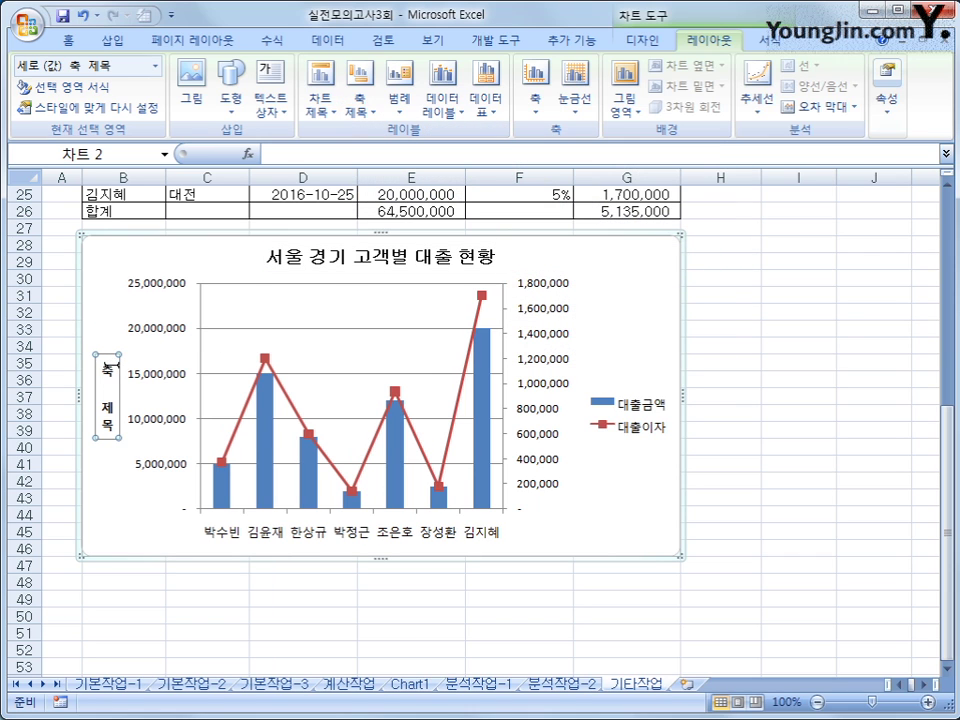
drag(117, 368, 121, 420)
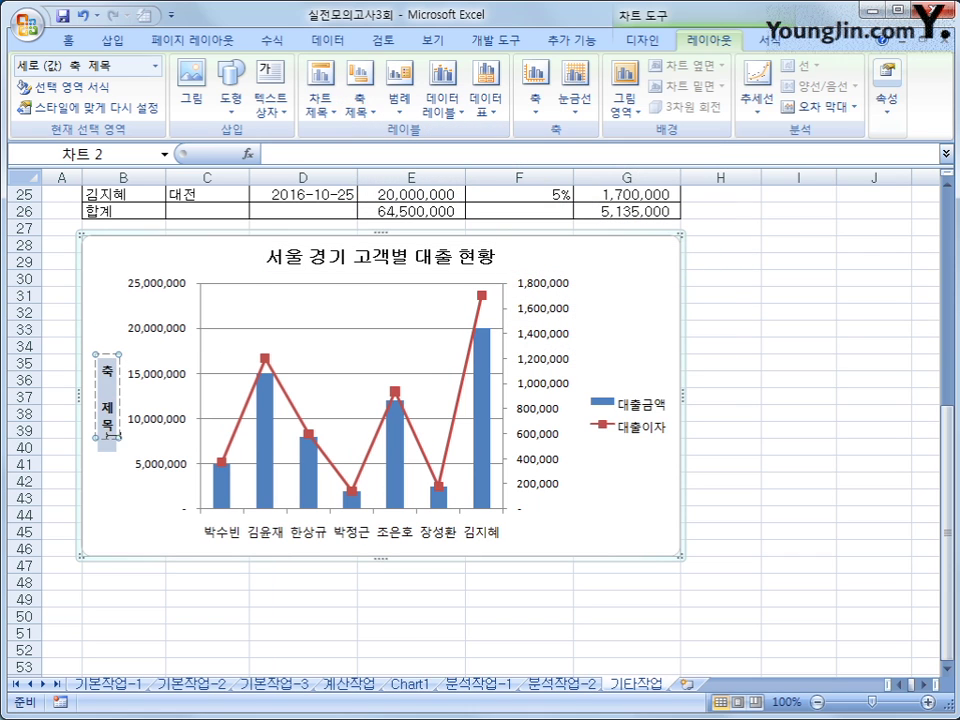
text(대출금액)
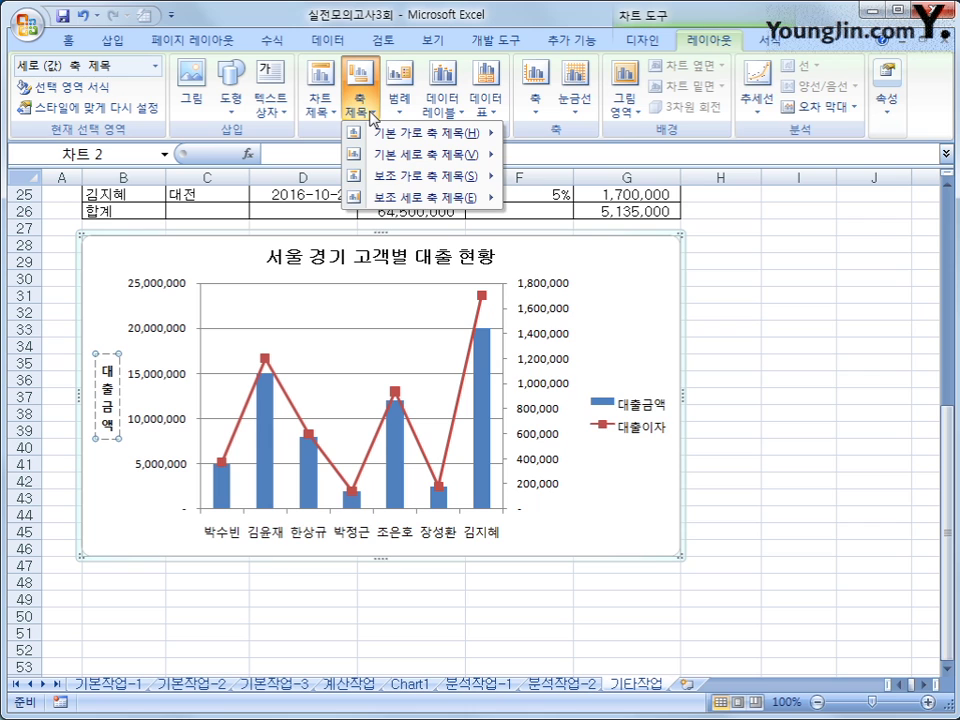
Step: Add a vertical-text title reading 대출이자 to the secondary vertical axis
mouse_move(402, 200)
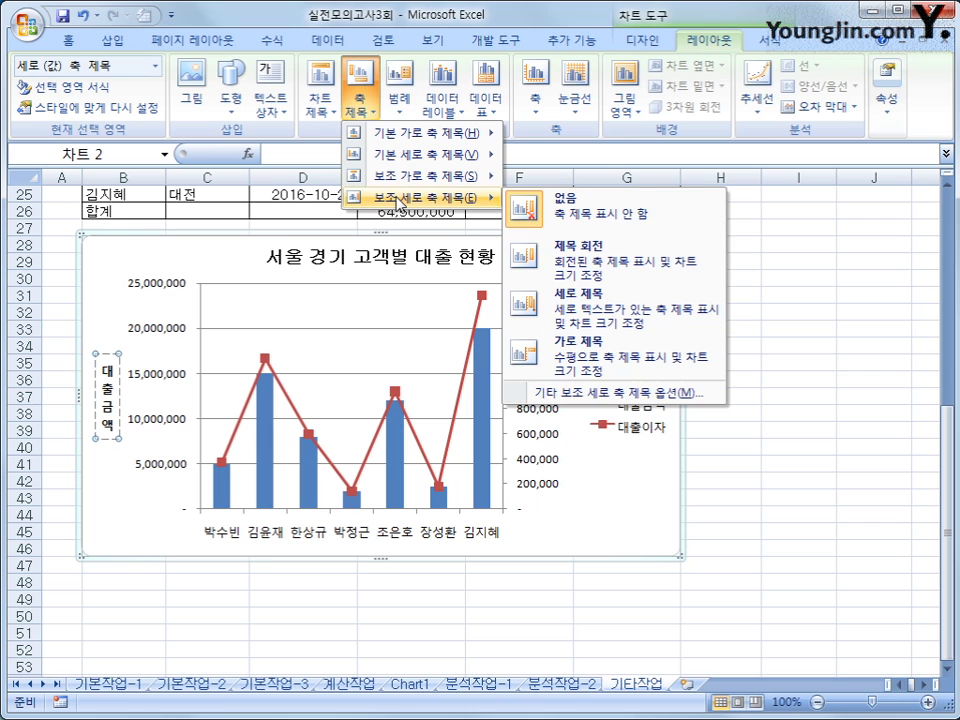
click(589, 310)
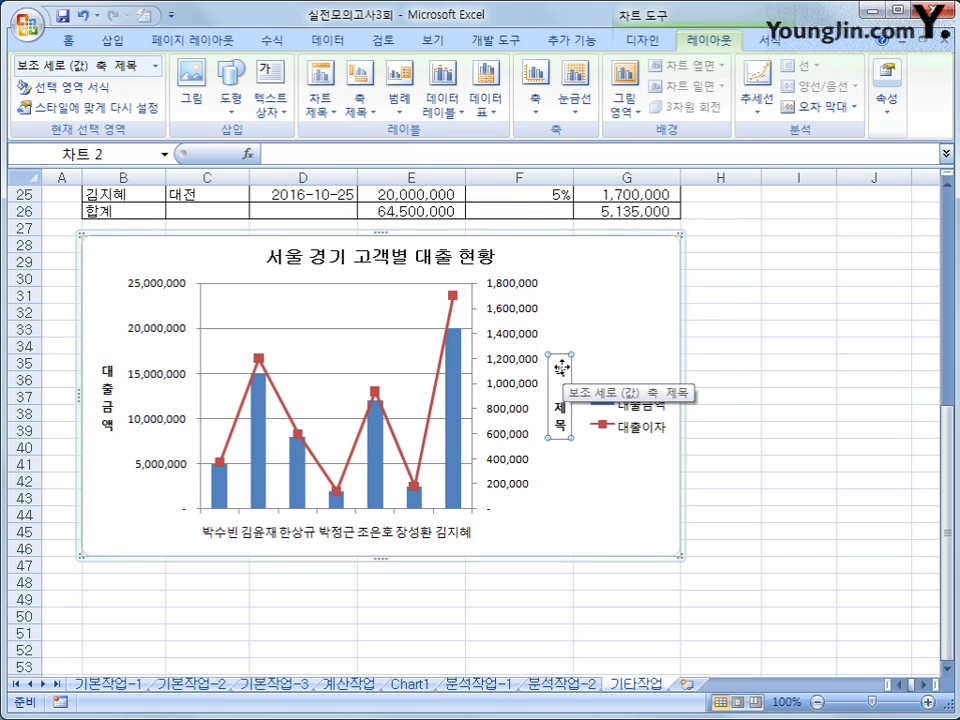
click(557, 368)
drag(558, 370, 553, 445)
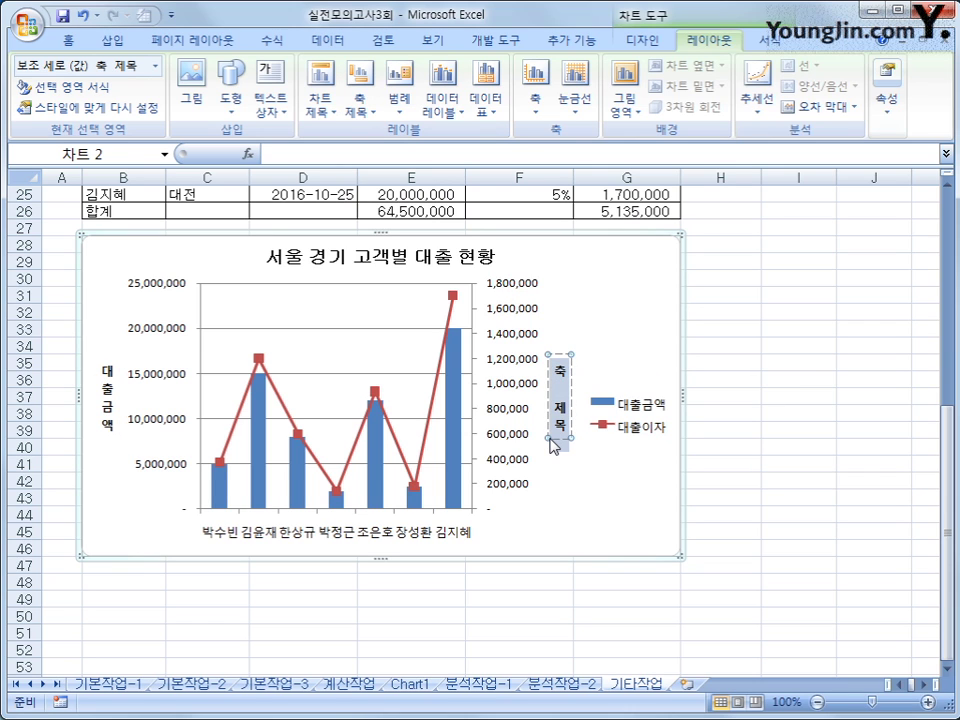
text(대출이자)
Step: Set the 대출이자 axis title's font to 굴림 at size 11
click(557, 356)
right_click(558, 362)
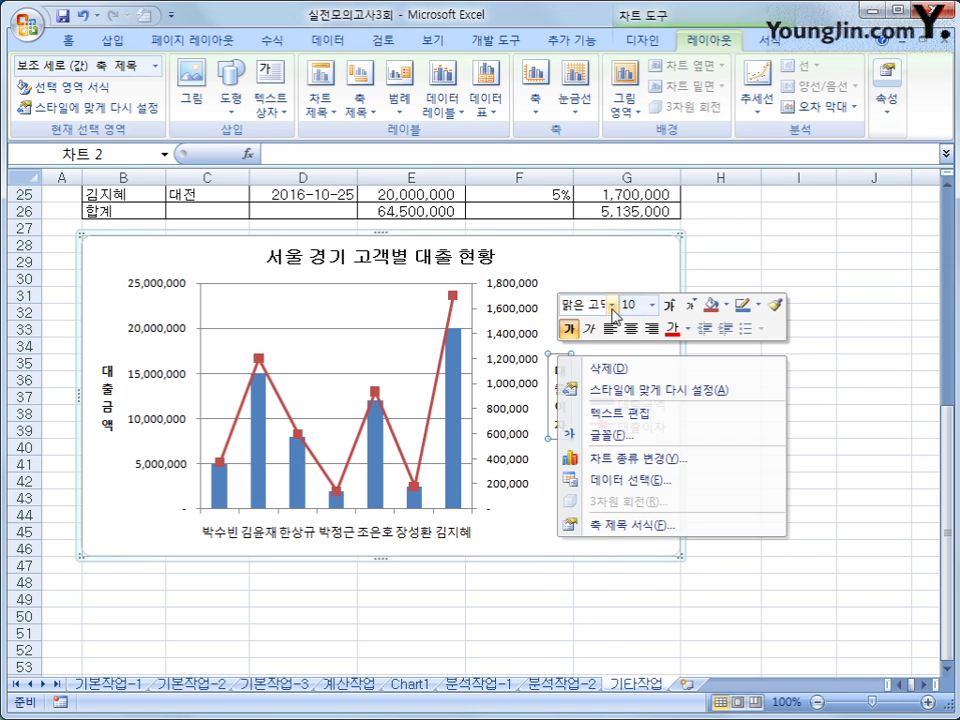
click(611, 304)
drag(820, 343, 820, 441)
click(710, 541)
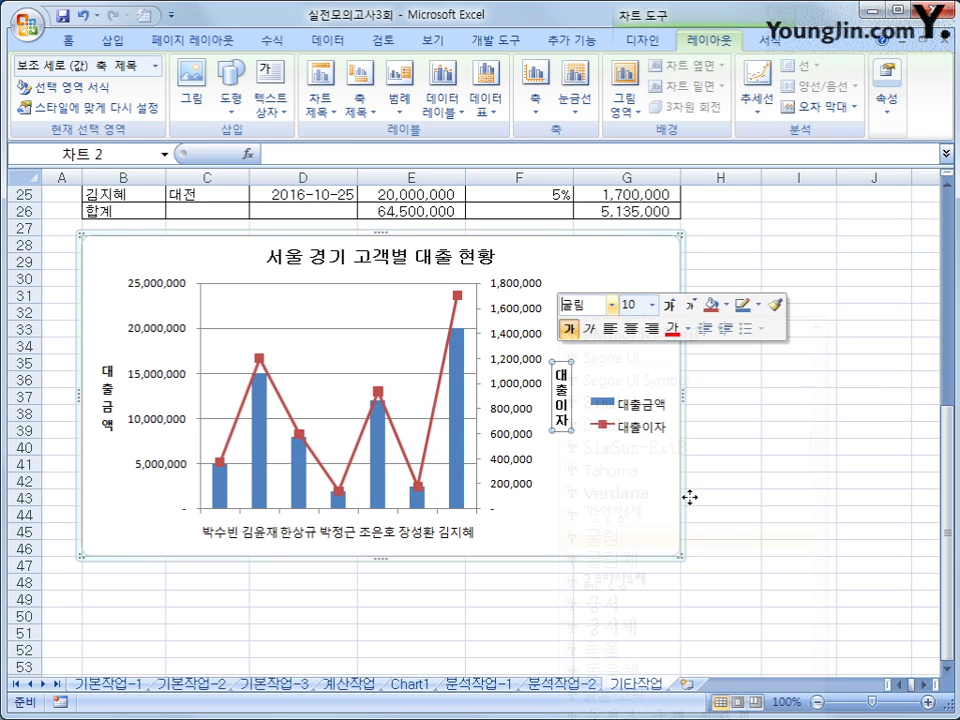
click(670, 305)
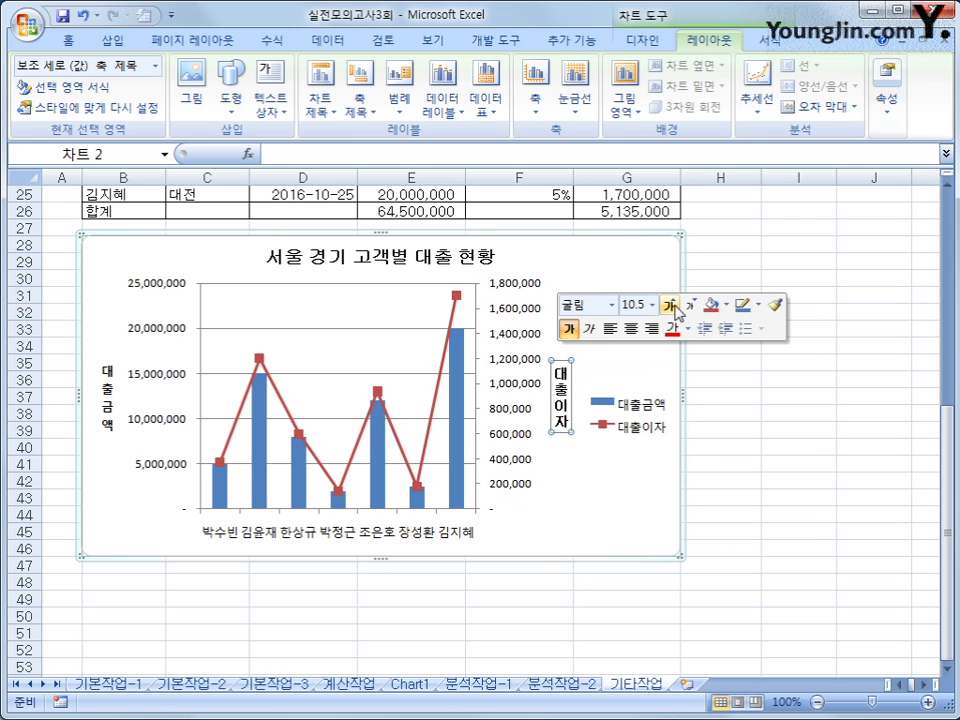
click(672, 306)
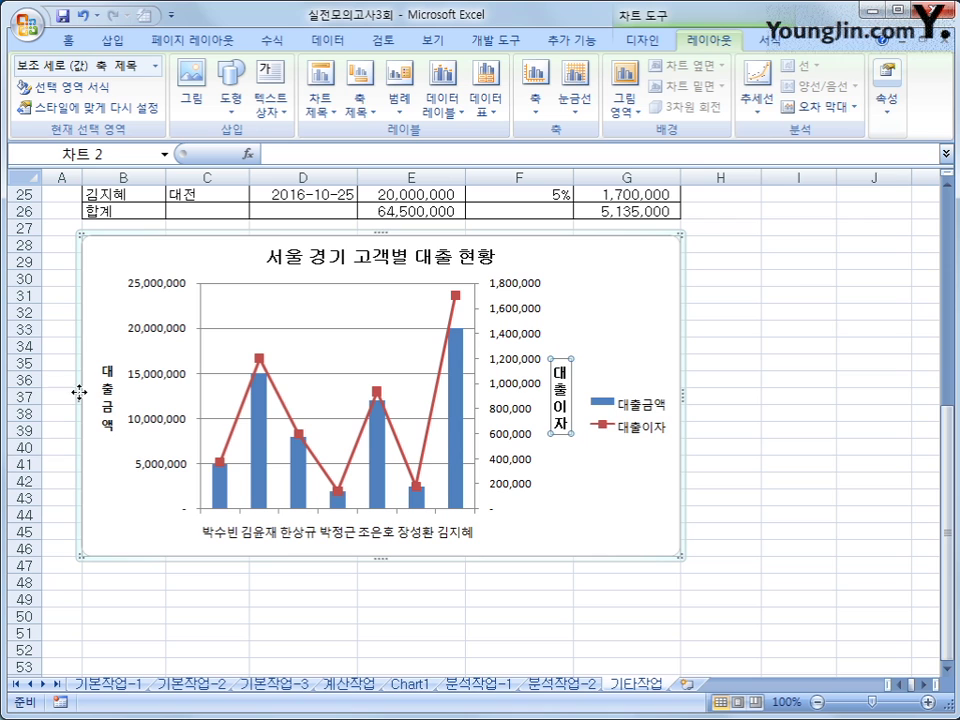
Step: Set the 대출금액 axis title's font size to 11 and its font to 굴림
click(116, 385)
right_click(115, 386)
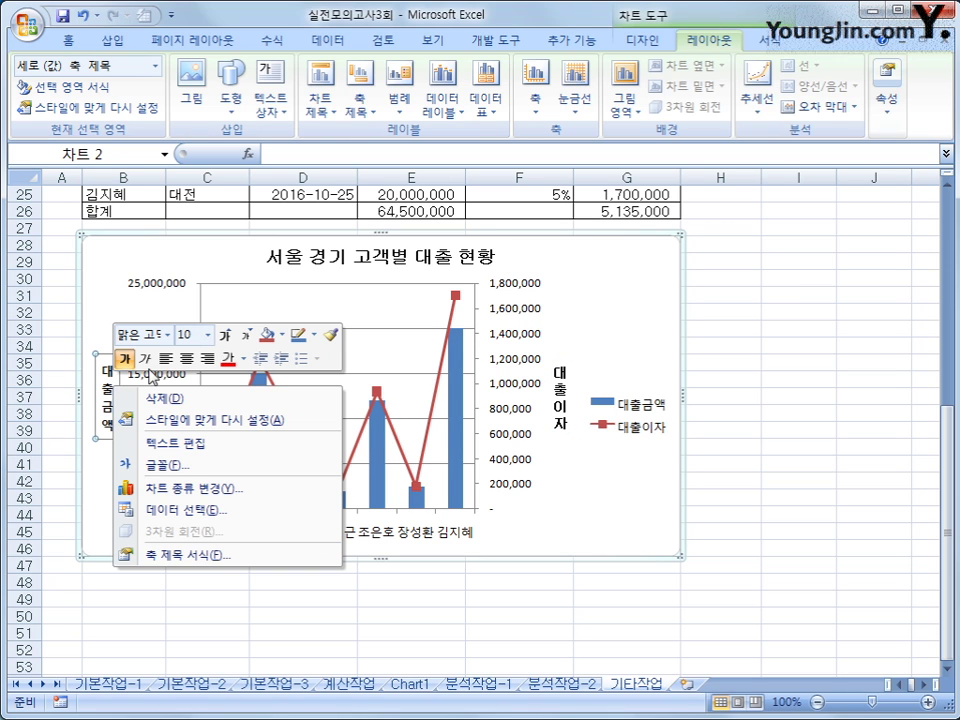
click(208, 335)
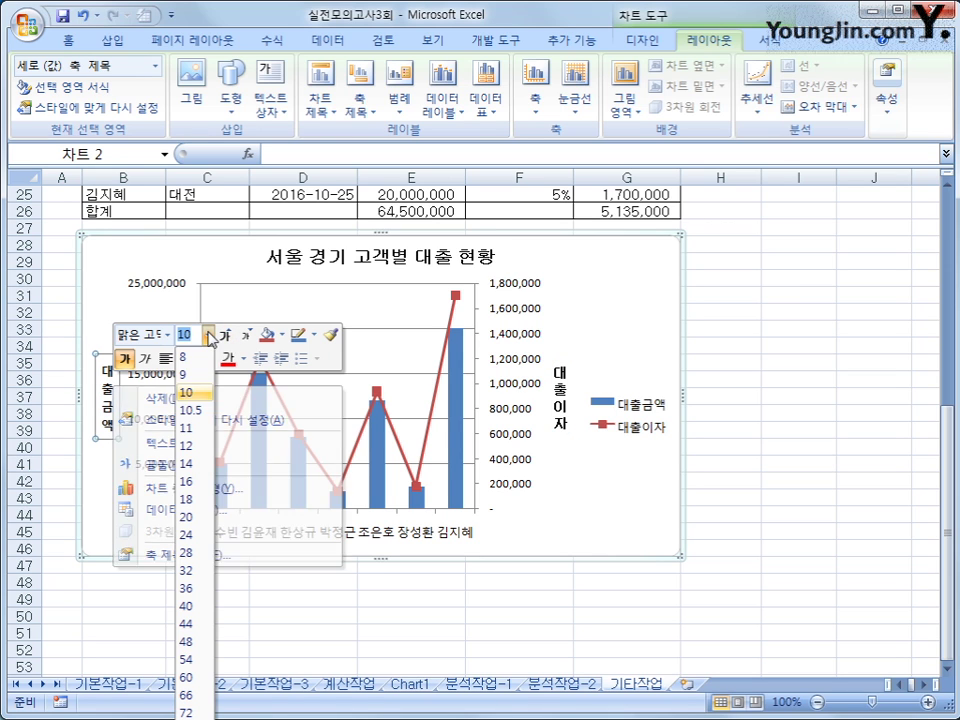
click(187, 430)
click(167, 335)
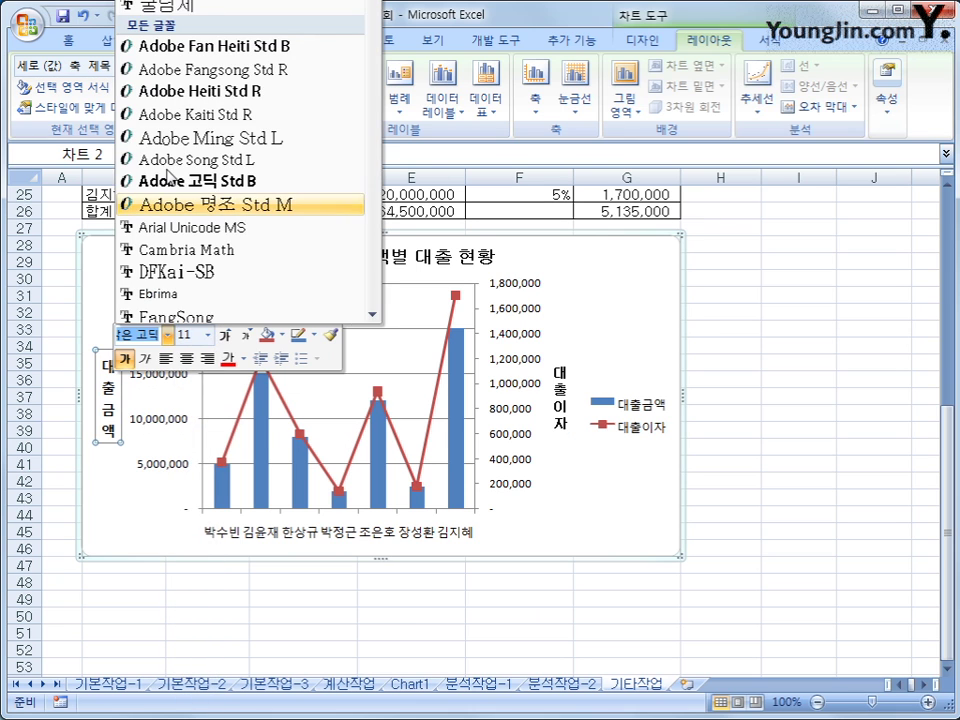
click(493, 566)
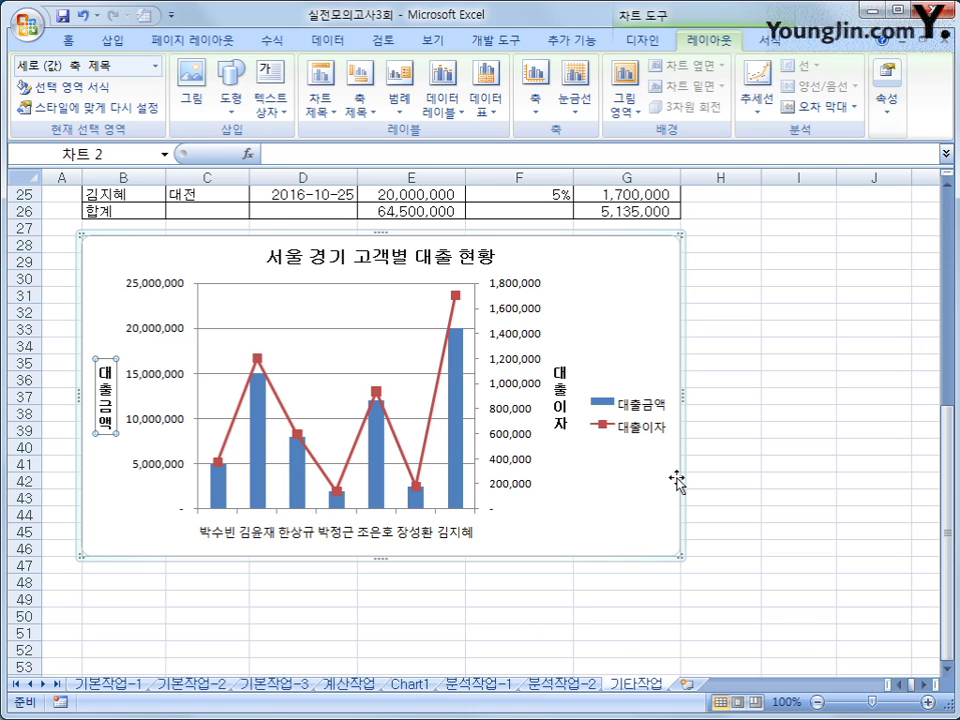
Step: Reposition the chart legend to the bottom (아래쪽) without overlapping the chart
click(636, 430)
right_click(636, 430)
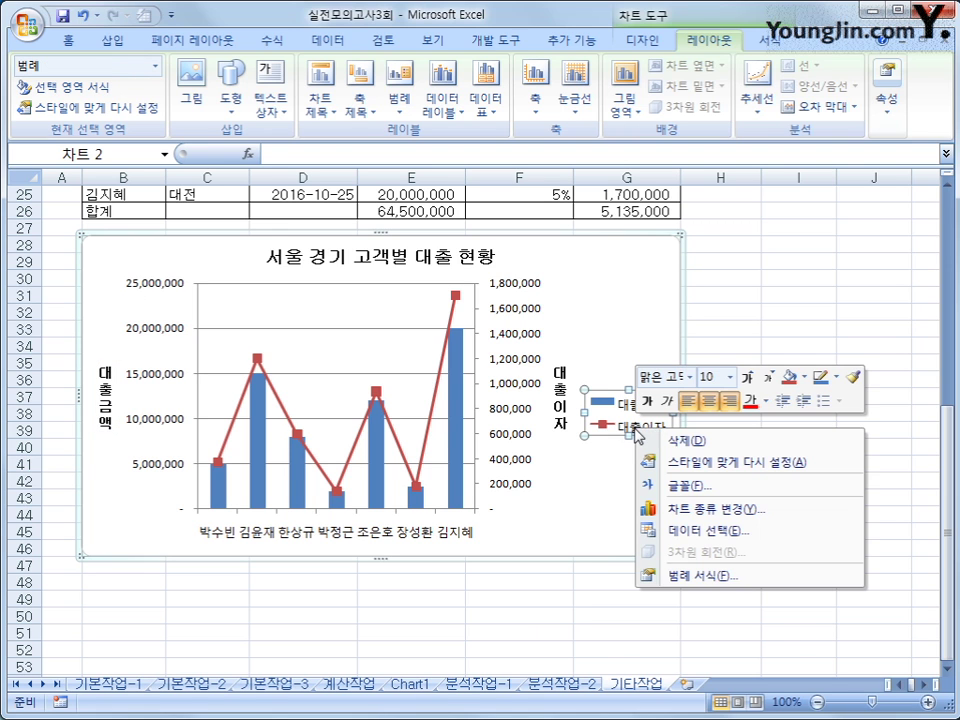
click(725, 576)
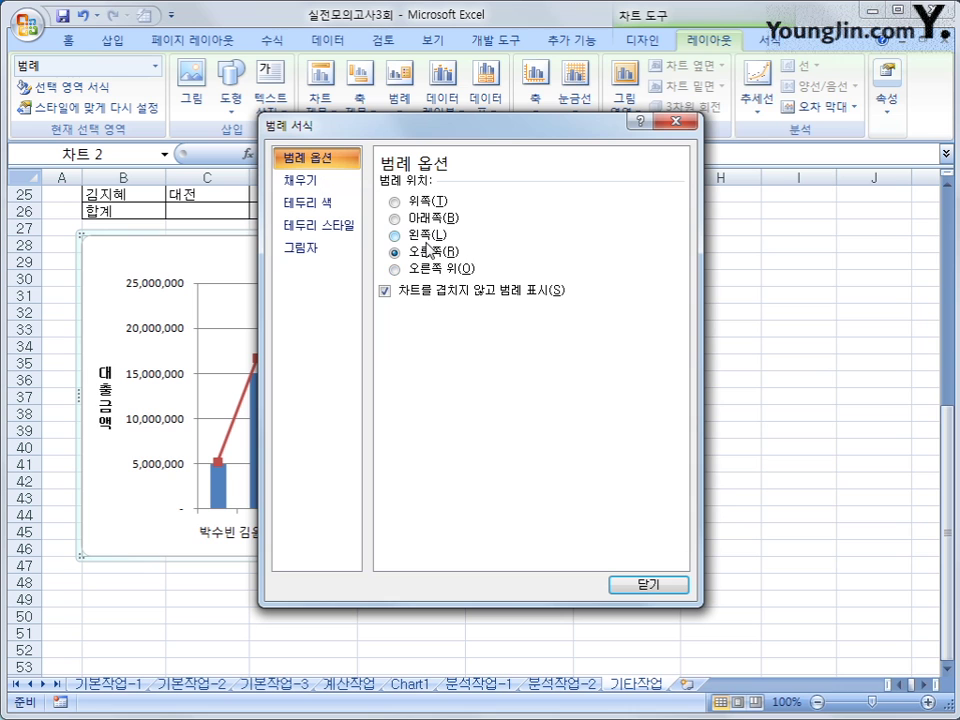
click(420, 222)
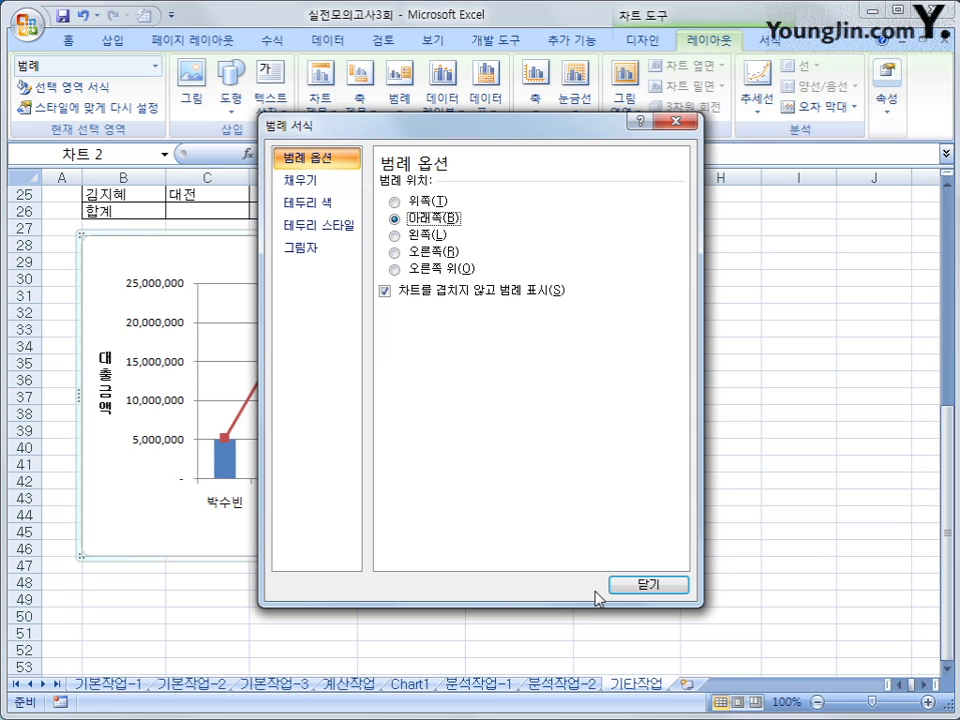
click(628, 581)
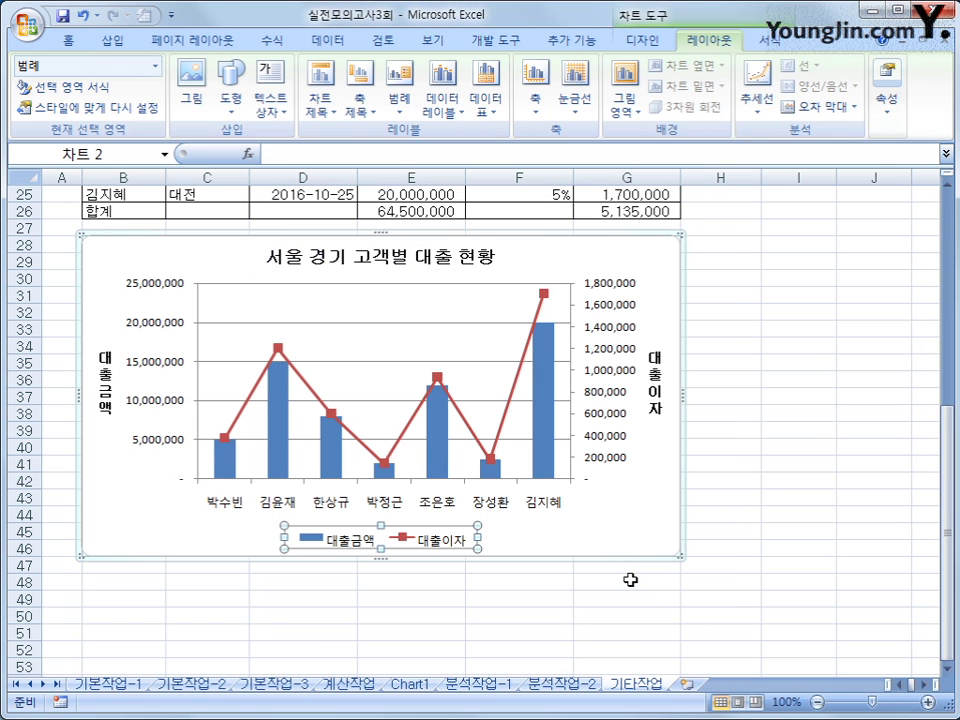
Step: Apply the outer shadow preset 오프셋 대각선 오른쪽 아래 to the chart legend
right_click(463, 541)
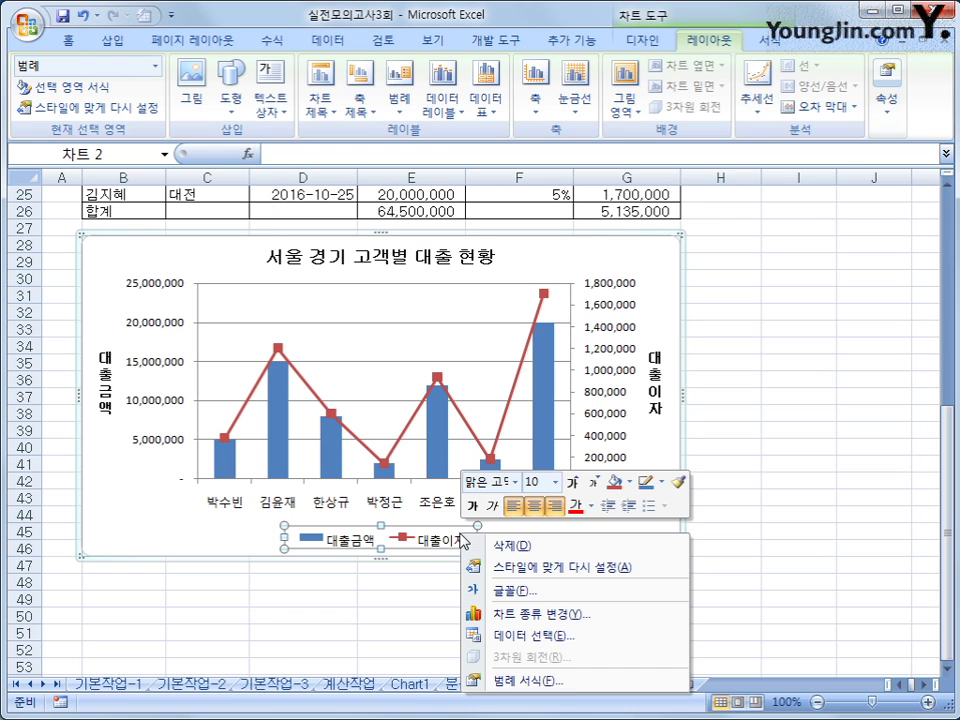
click(575, 684)
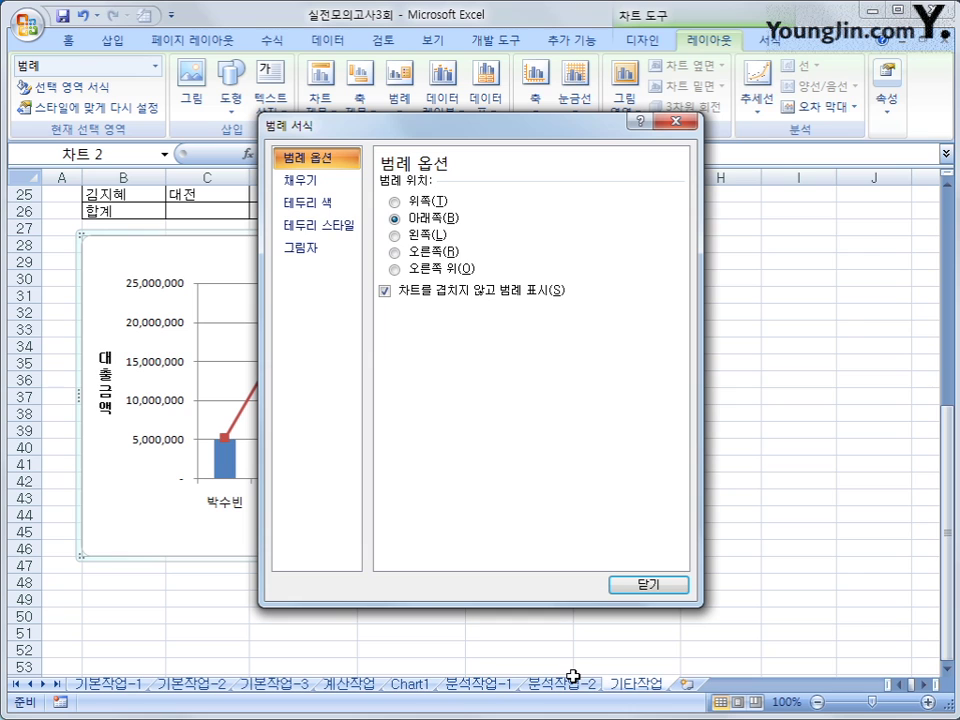
click(303, 249)
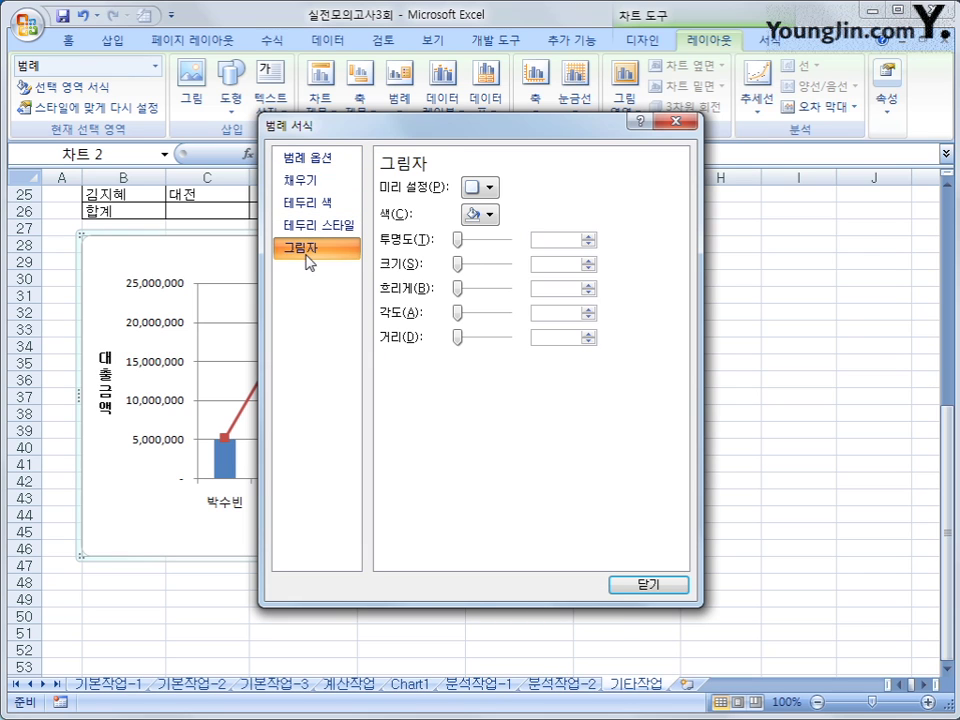
click(475, 189)
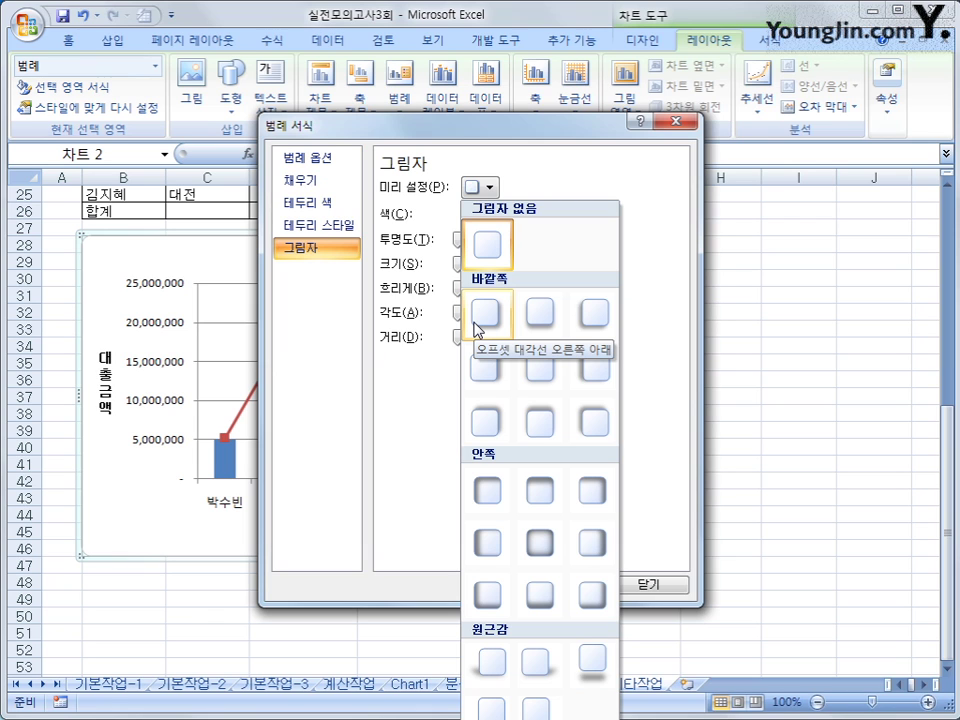
click(476, 315)
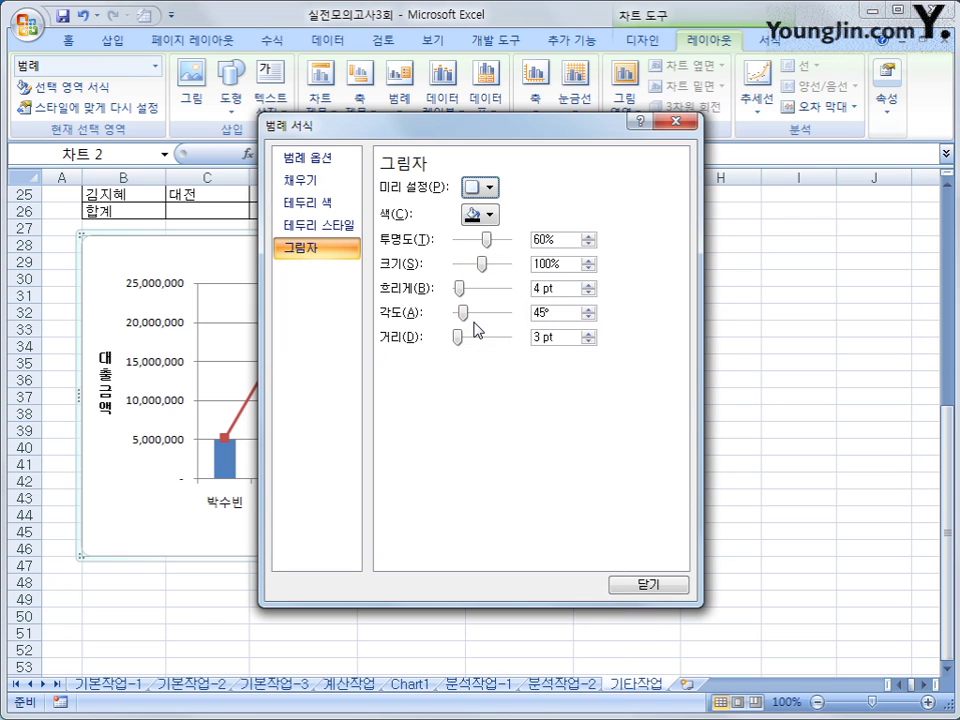
Step: Give the legend a solid fill in the white theme color
click(322, 181)
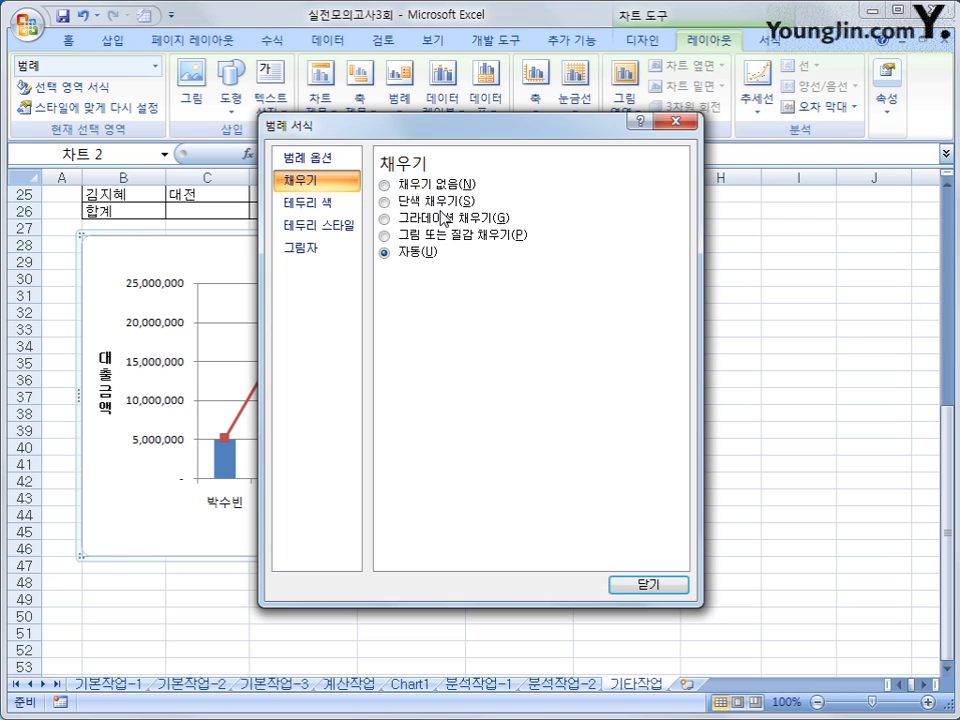
click(425, 201)
click(460, 274)
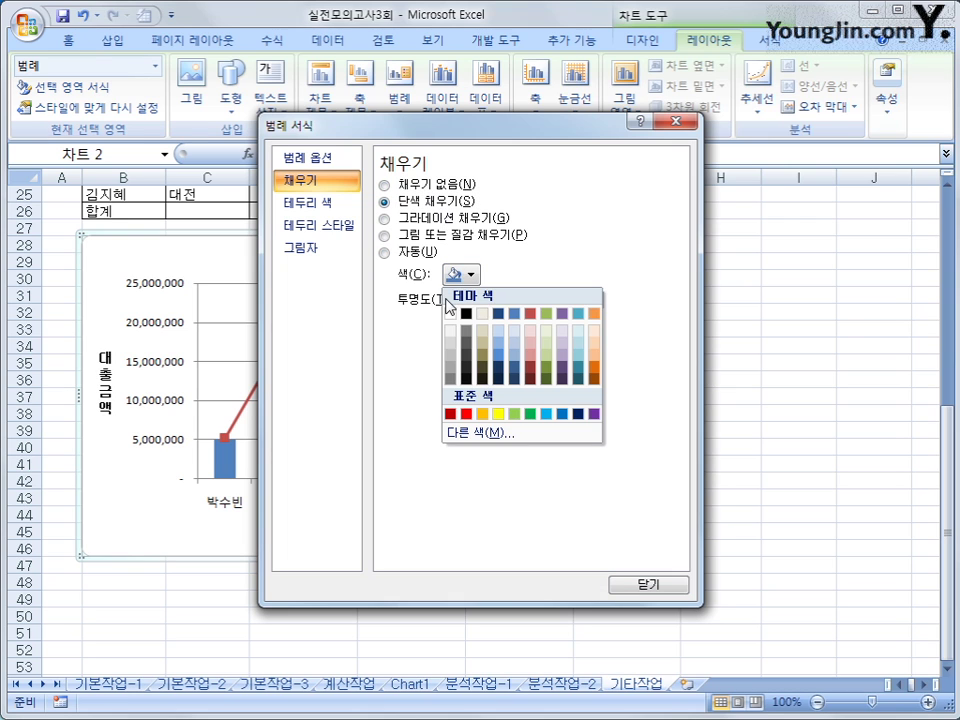
click(452, 314)
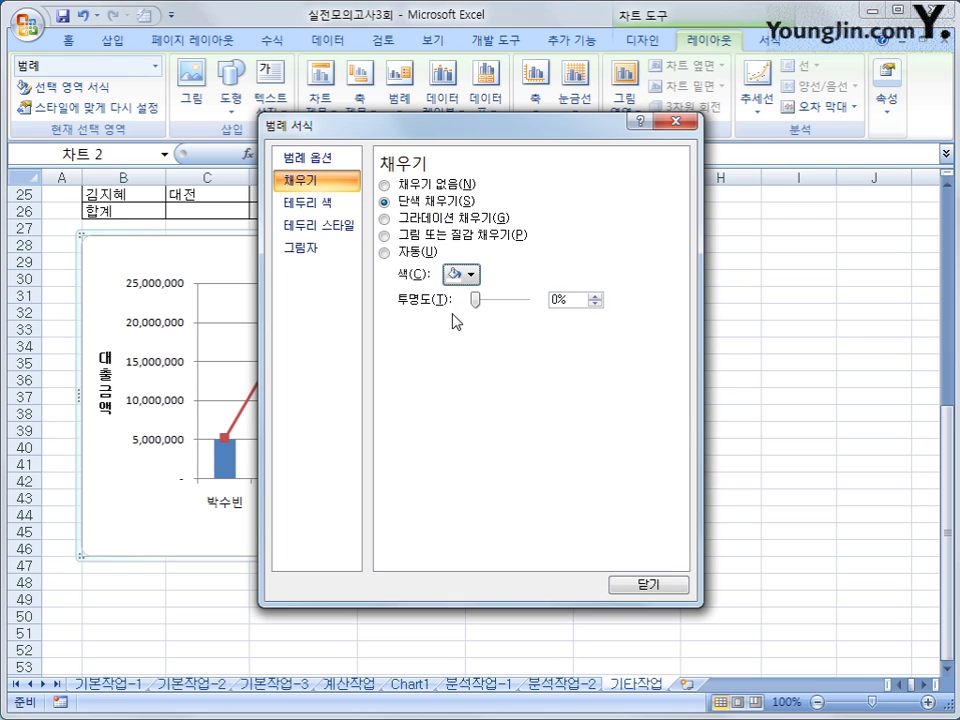
Step: Set the legend's border to a solid line (실선) and finish formatting the legend
click(322, 202)
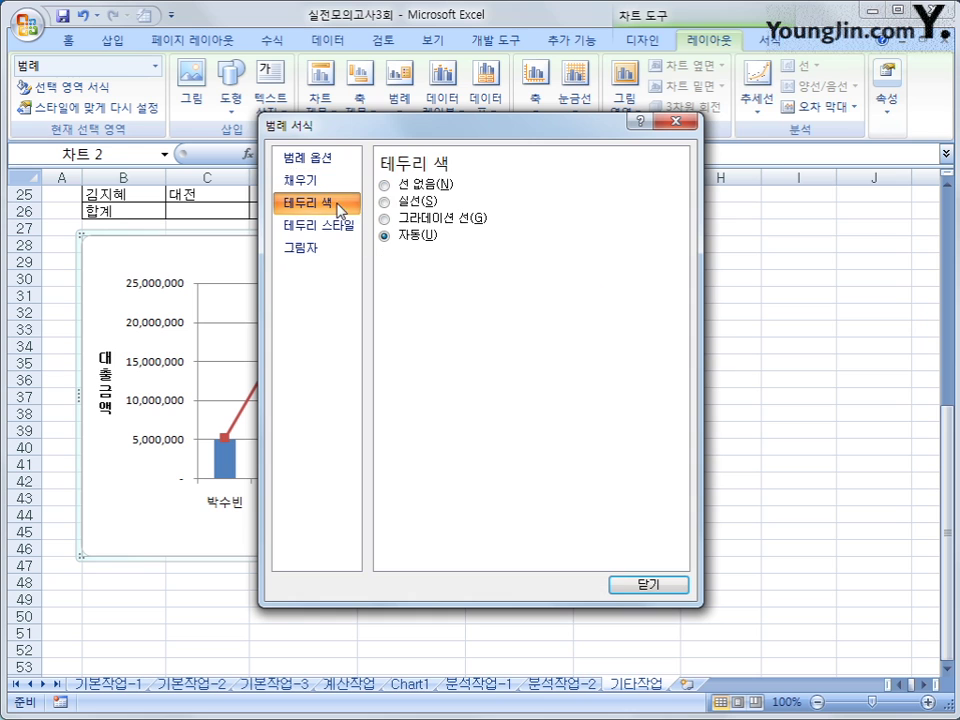
click(412, 203)
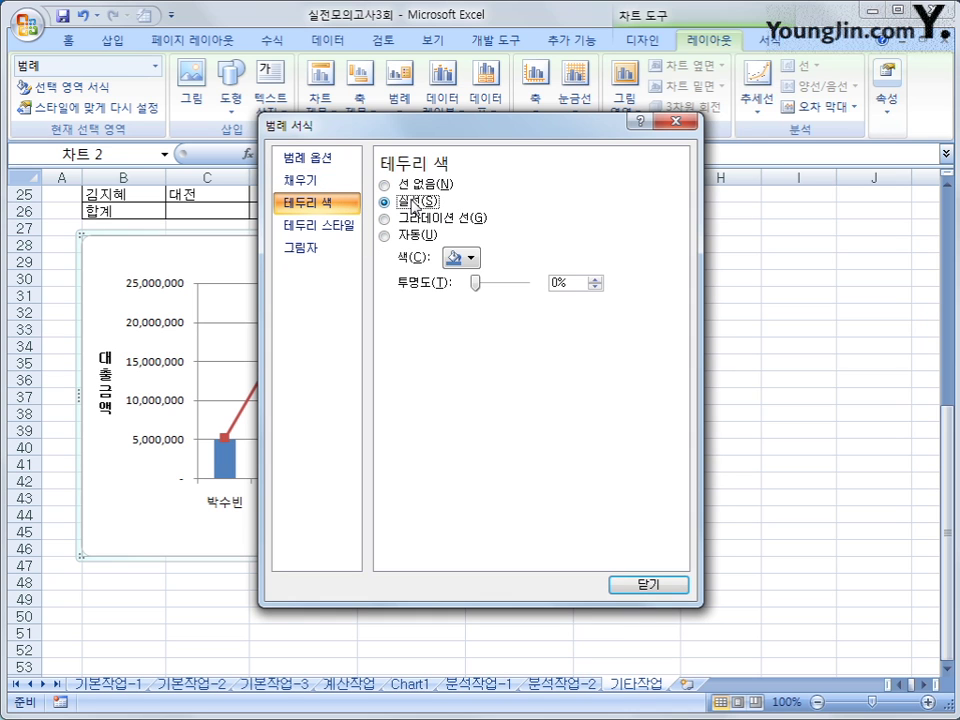
click(620, 583)
click(740, 542)
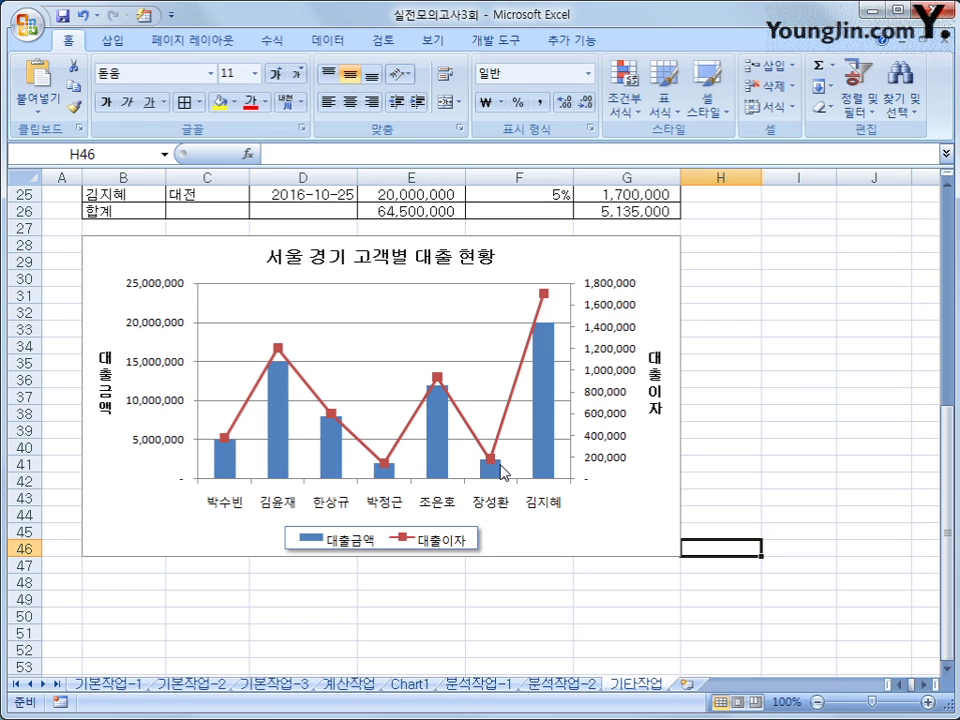
Step: Add a data label to only the second point of the 대출이자 line series
click(280, 350)
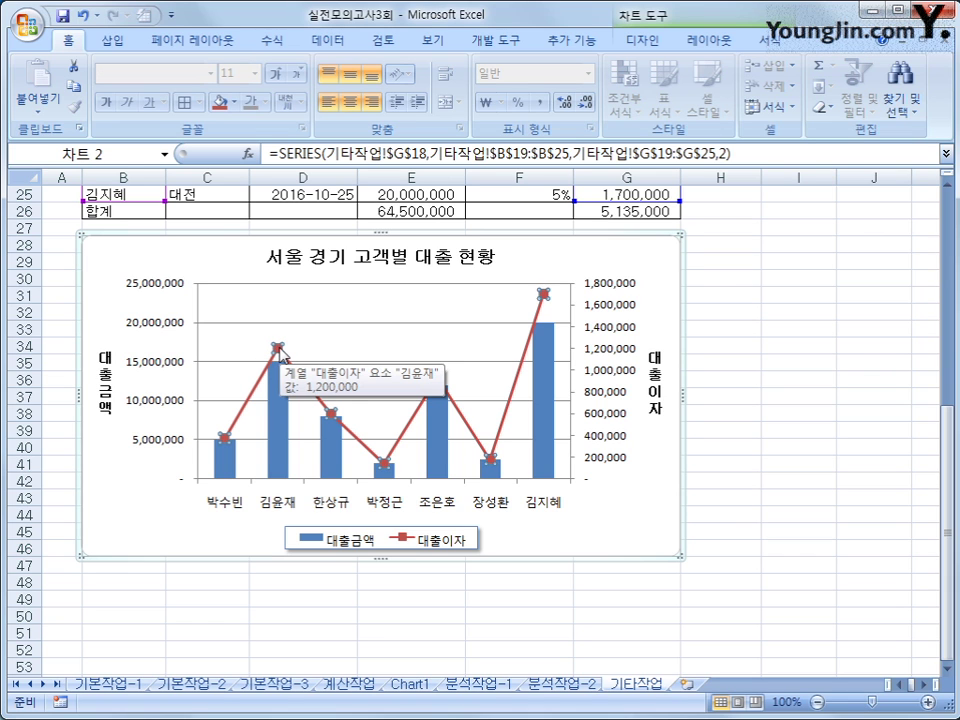
click(280, 350)
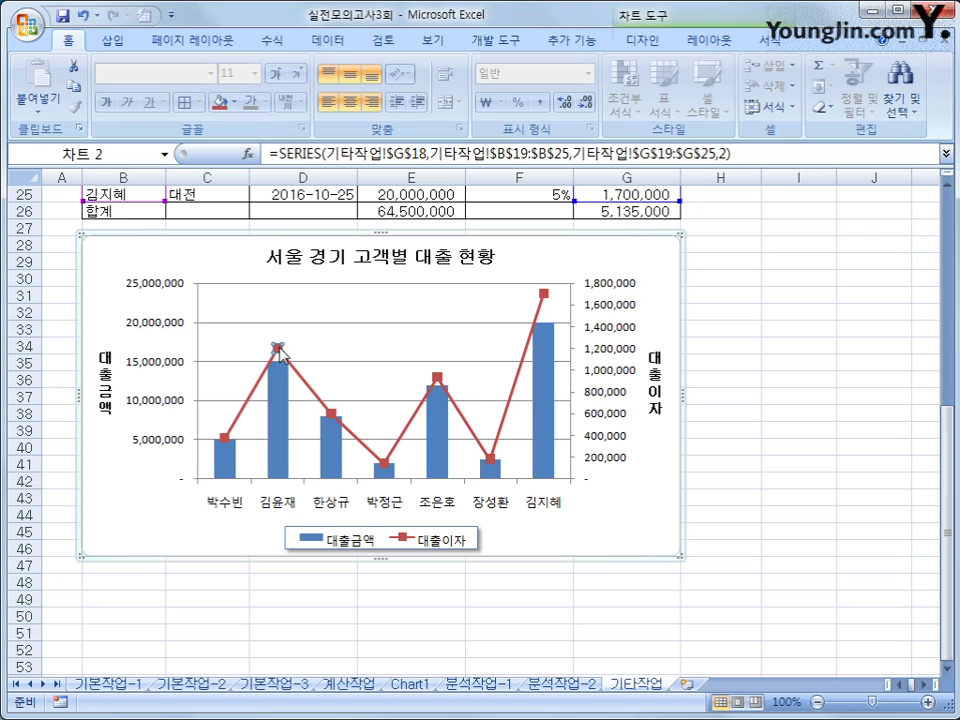
right_click(281, 352)
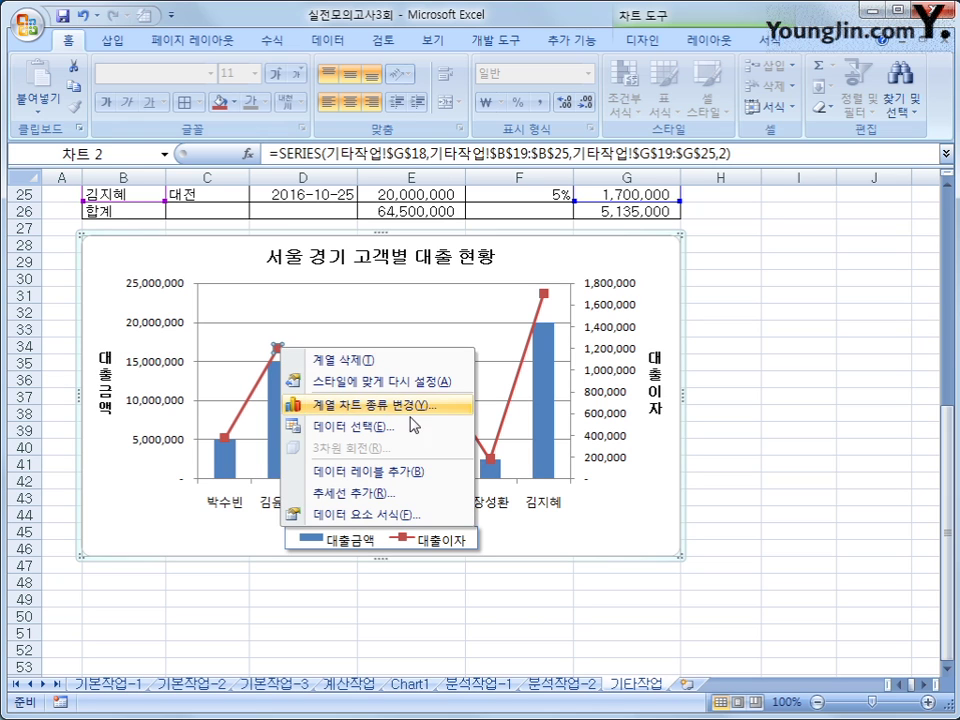
click(444, 473)
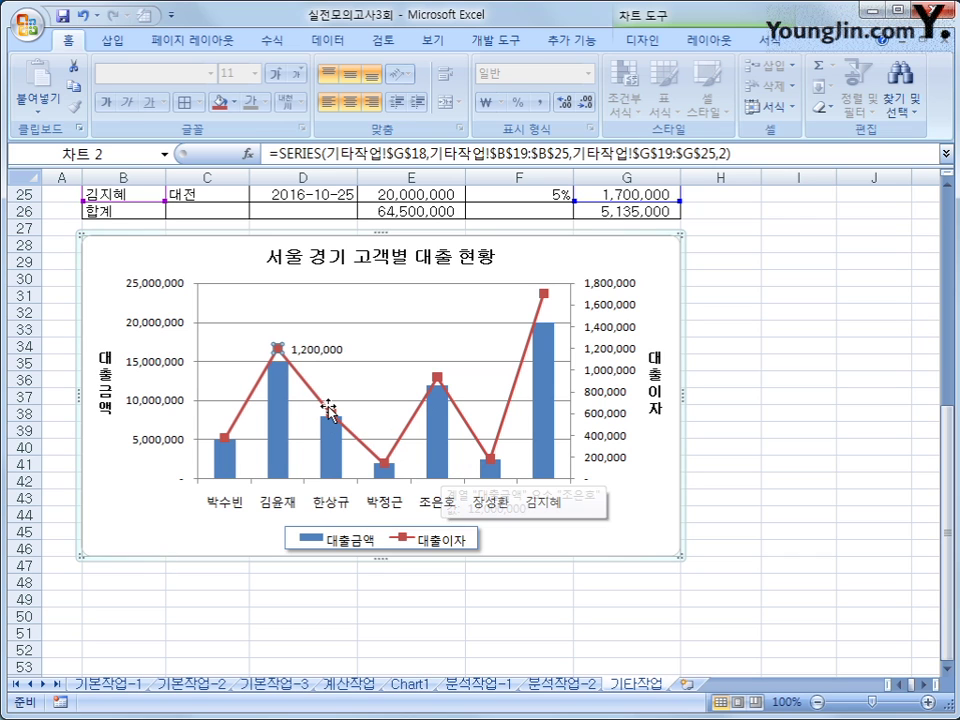
Step: Set the font of the second 대출이자 point's data label to 굴림체 at size 10
click(330, 350)
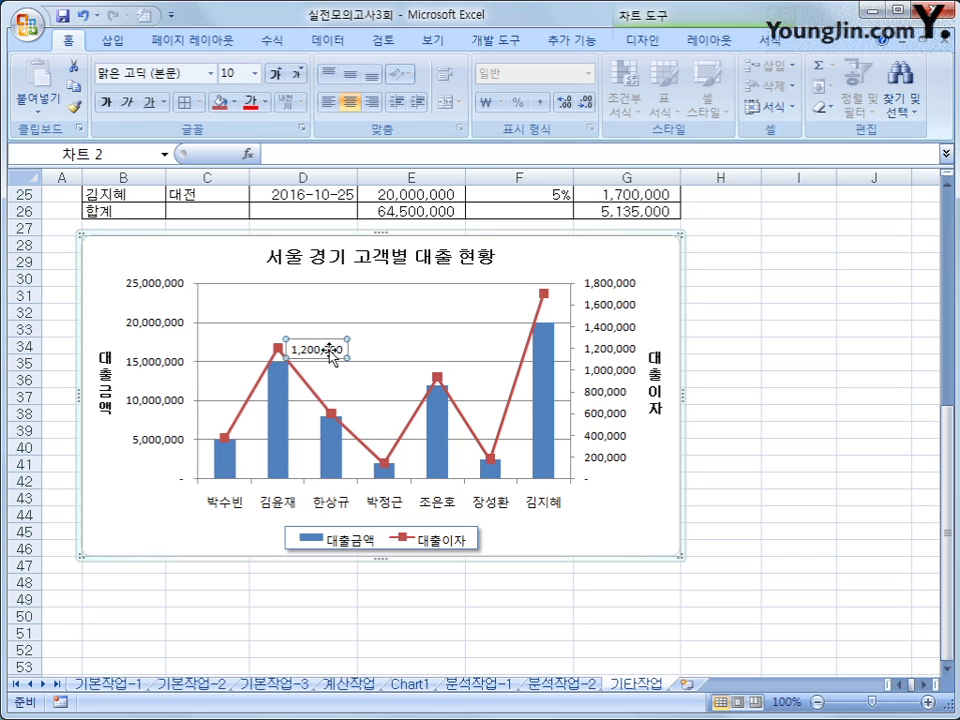
right_click(330, 350)
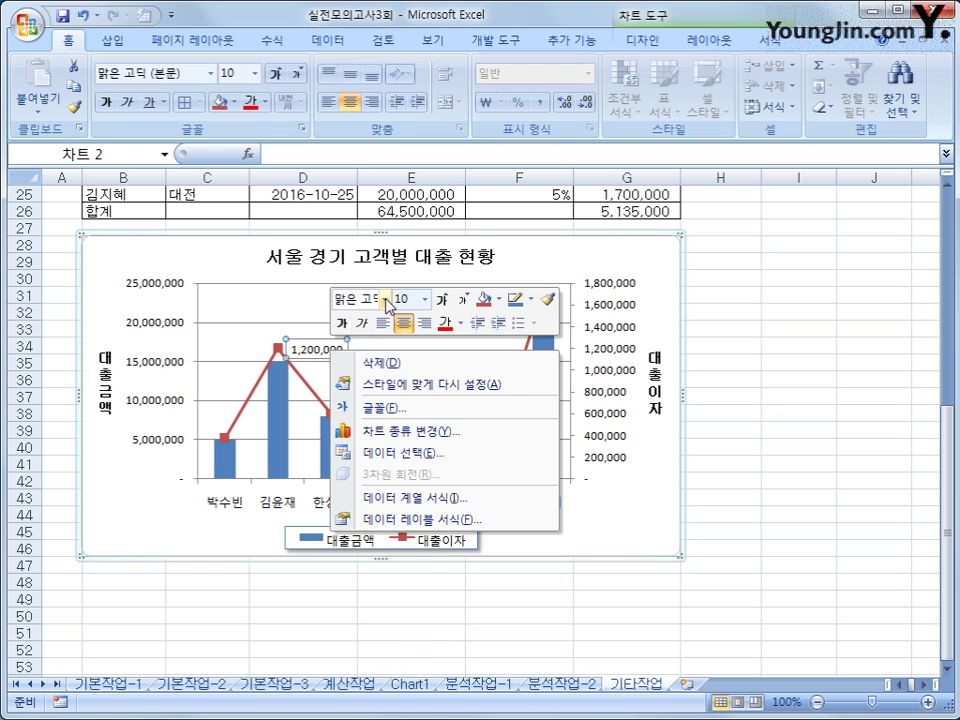
click(385, 299)
click(372, 453)
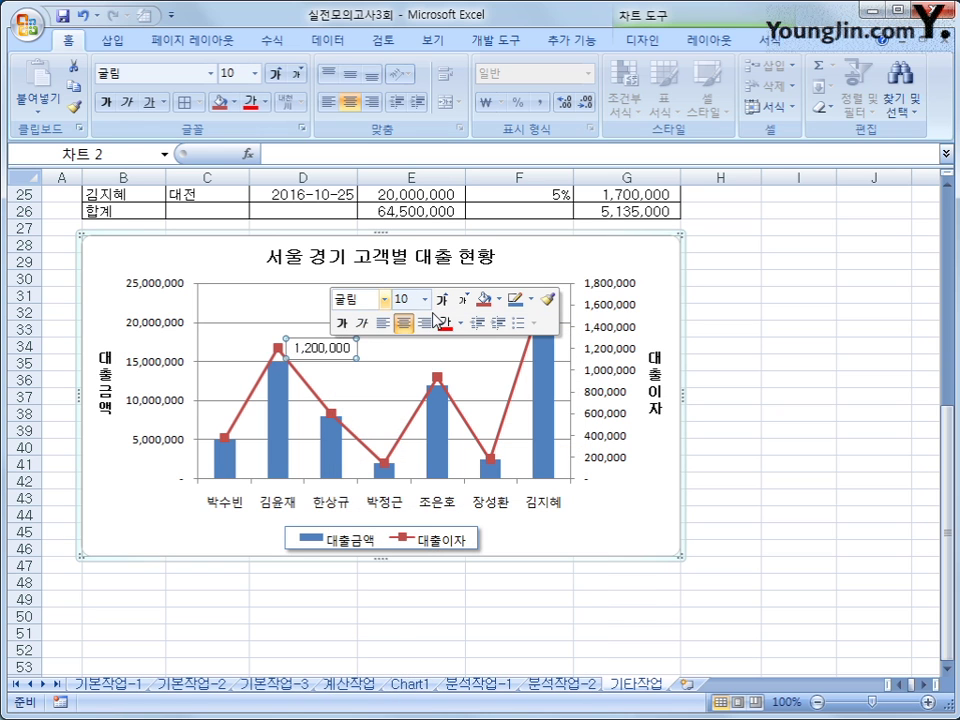
click(428, 299)
click(405, 357)
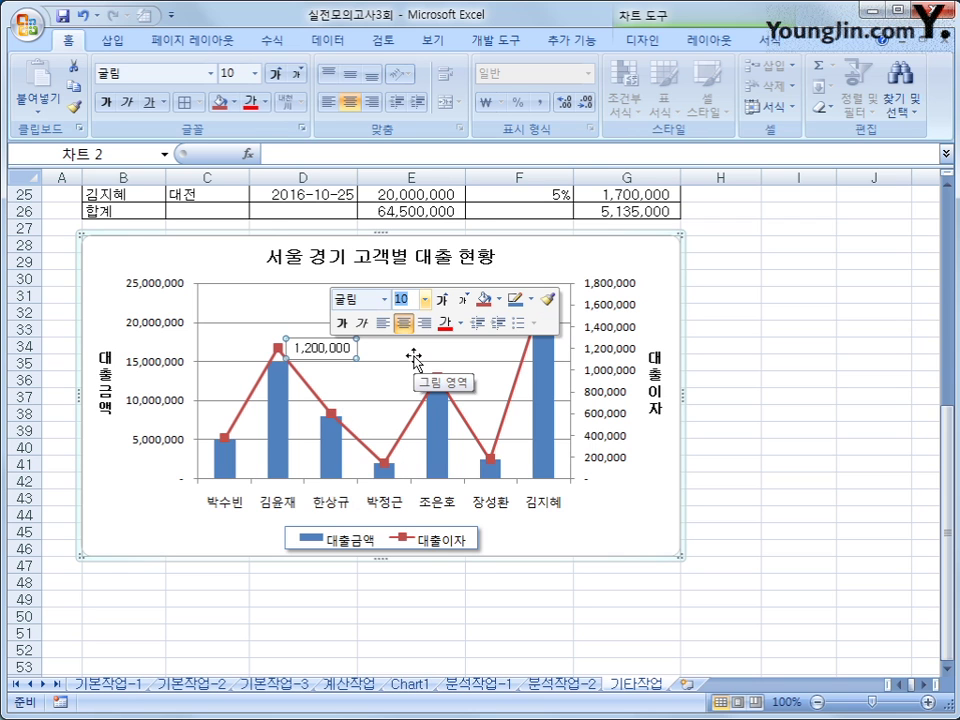
click(385, 299)
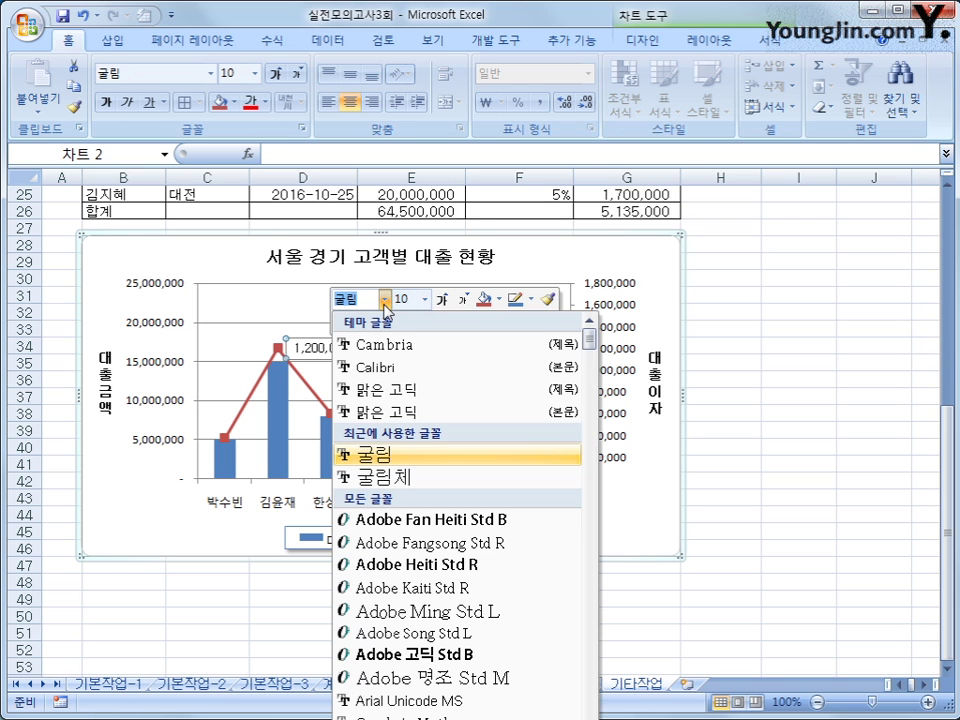
click(382, 478)
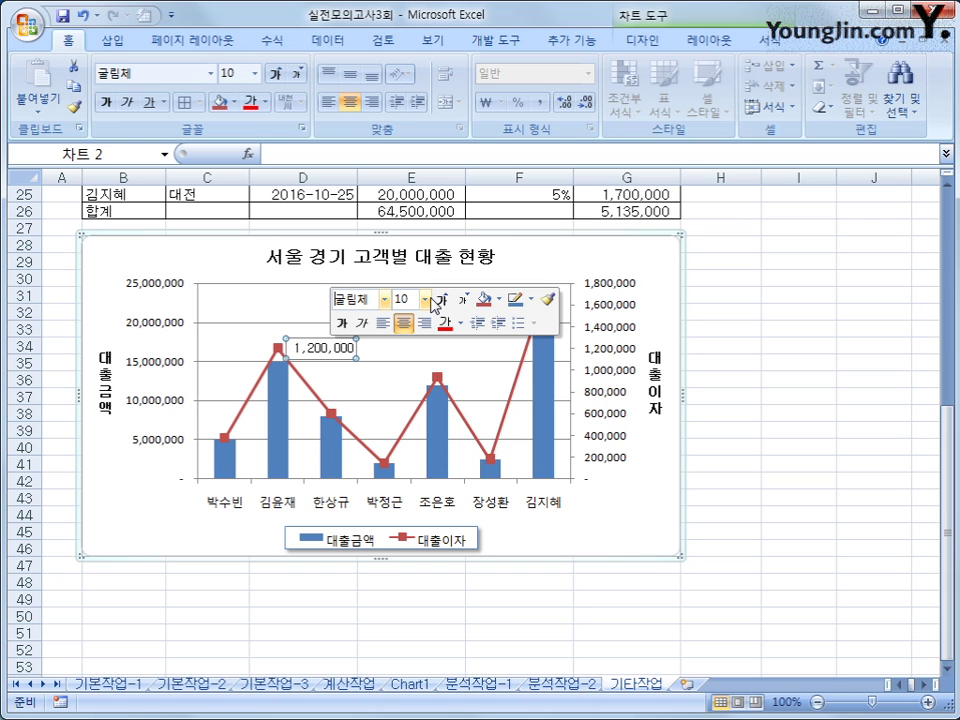
click(735, 564)
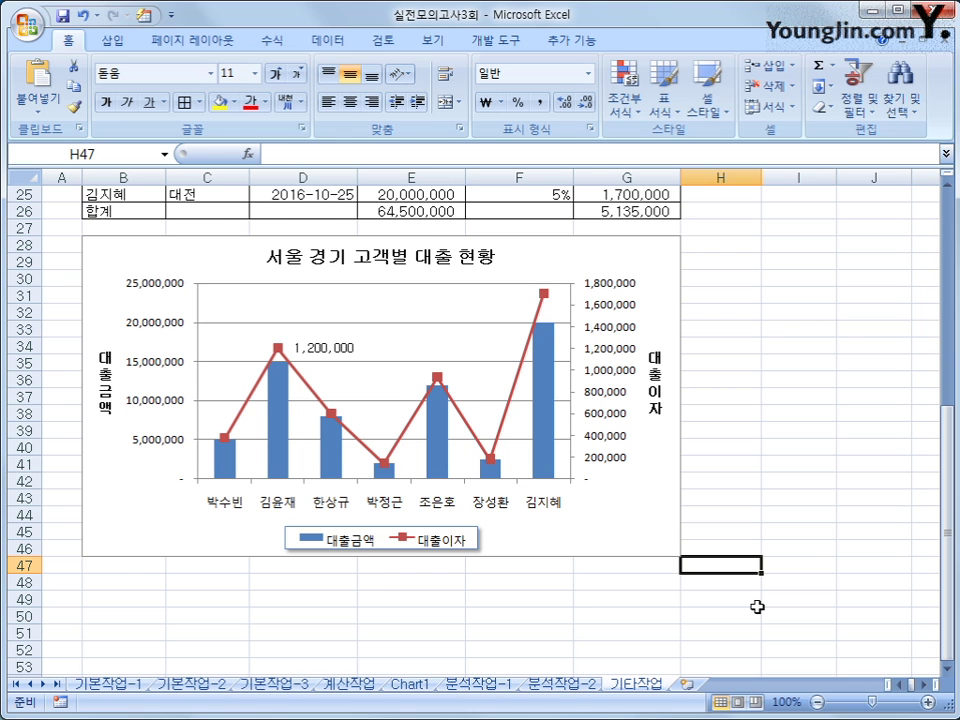
scroll(757, 607, up, 2)
scroll(757, 607, up, 3)
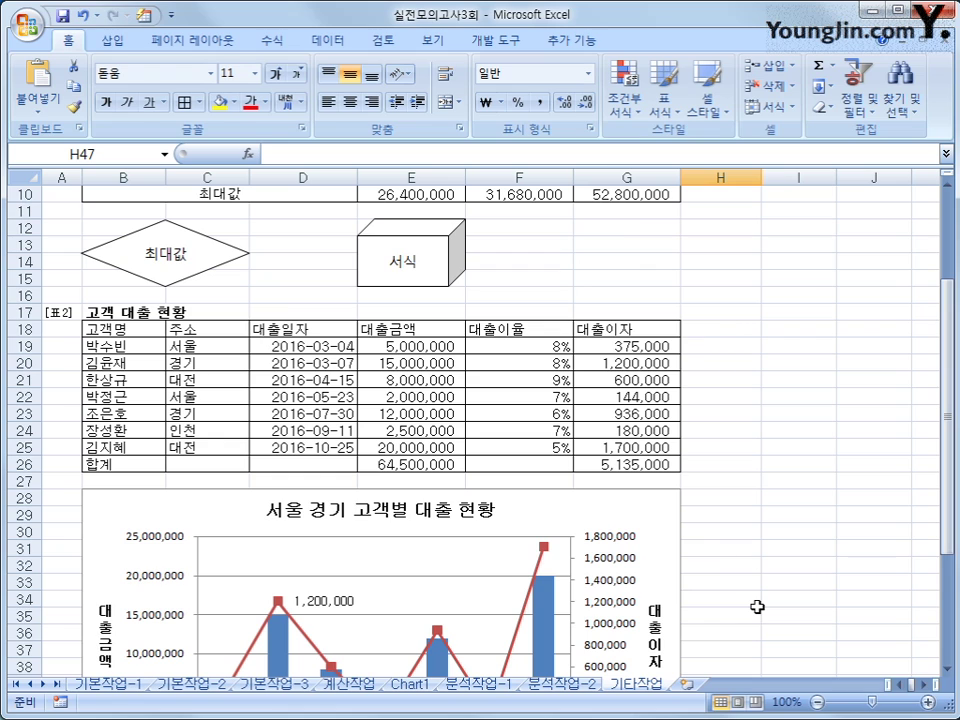